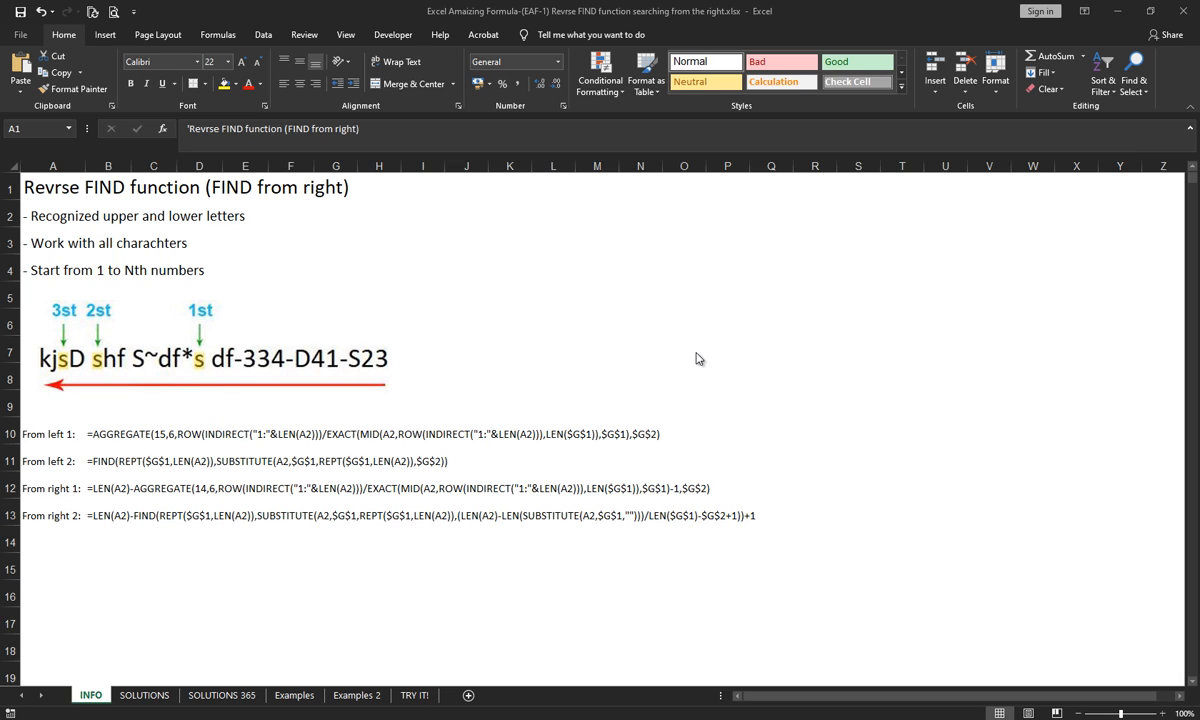
# - On the TRY IT! sheet, enter the formula =FIND(G1,A2,G2) in cell B2
pyautogui.click(416, 695)
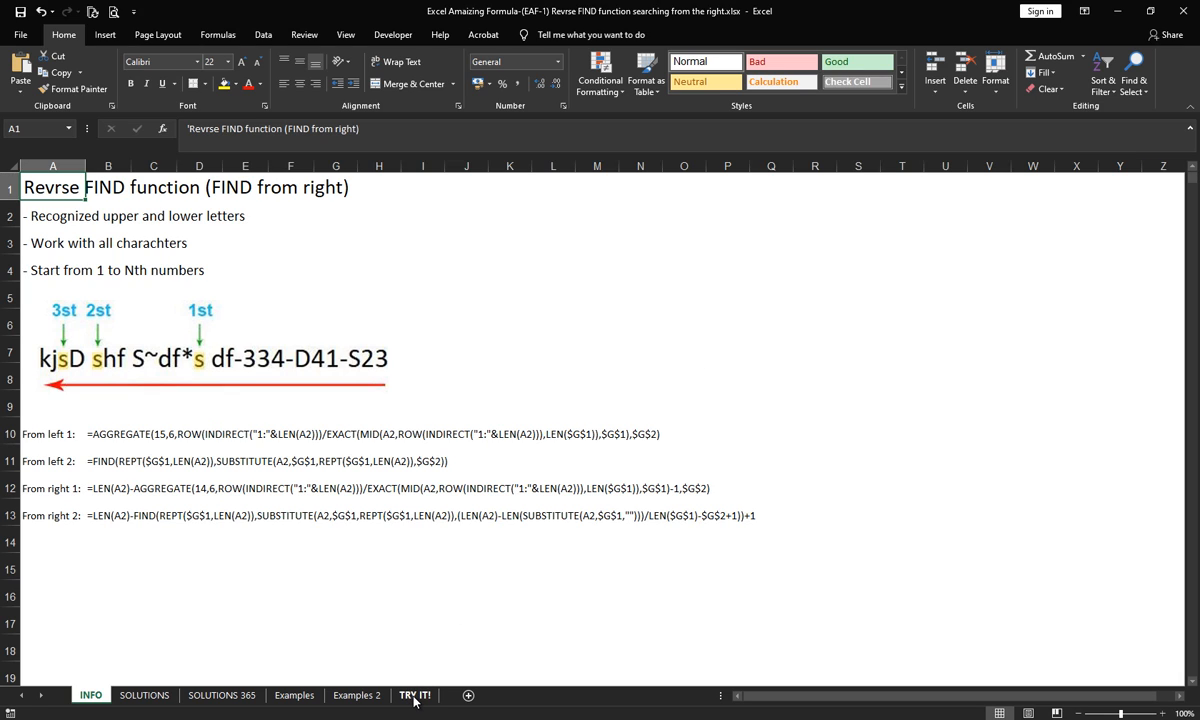
pyautogui.click(313, 132)
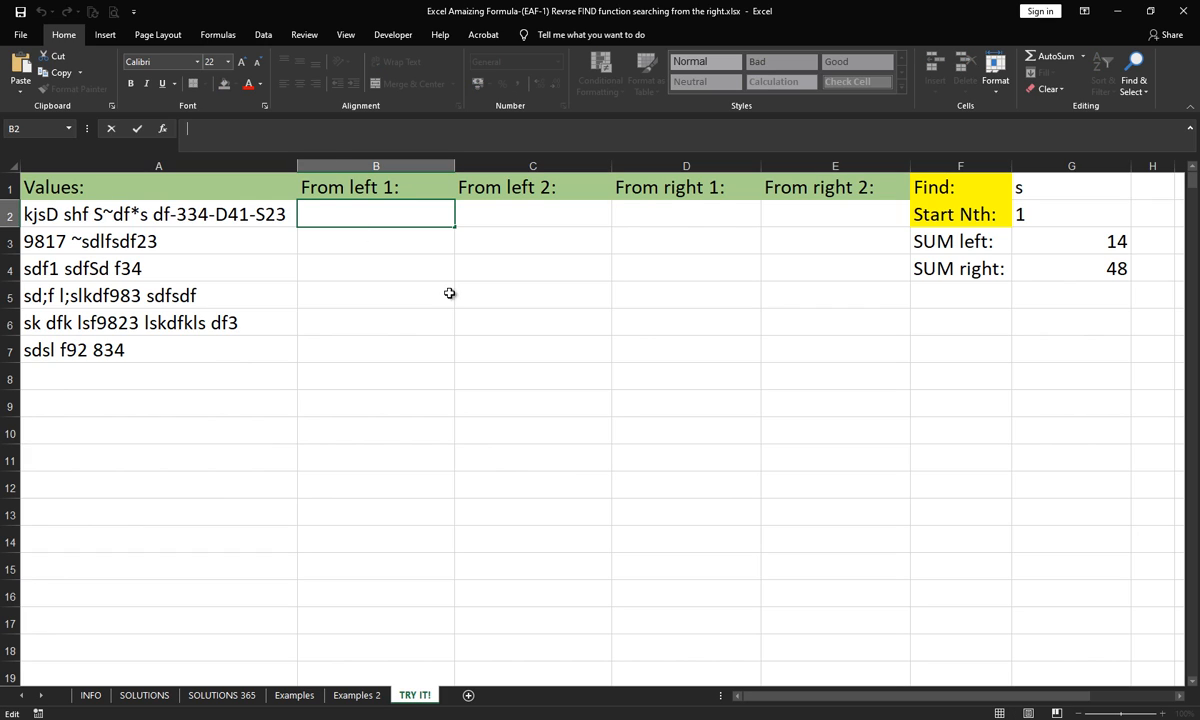
pyautogui.write('=')
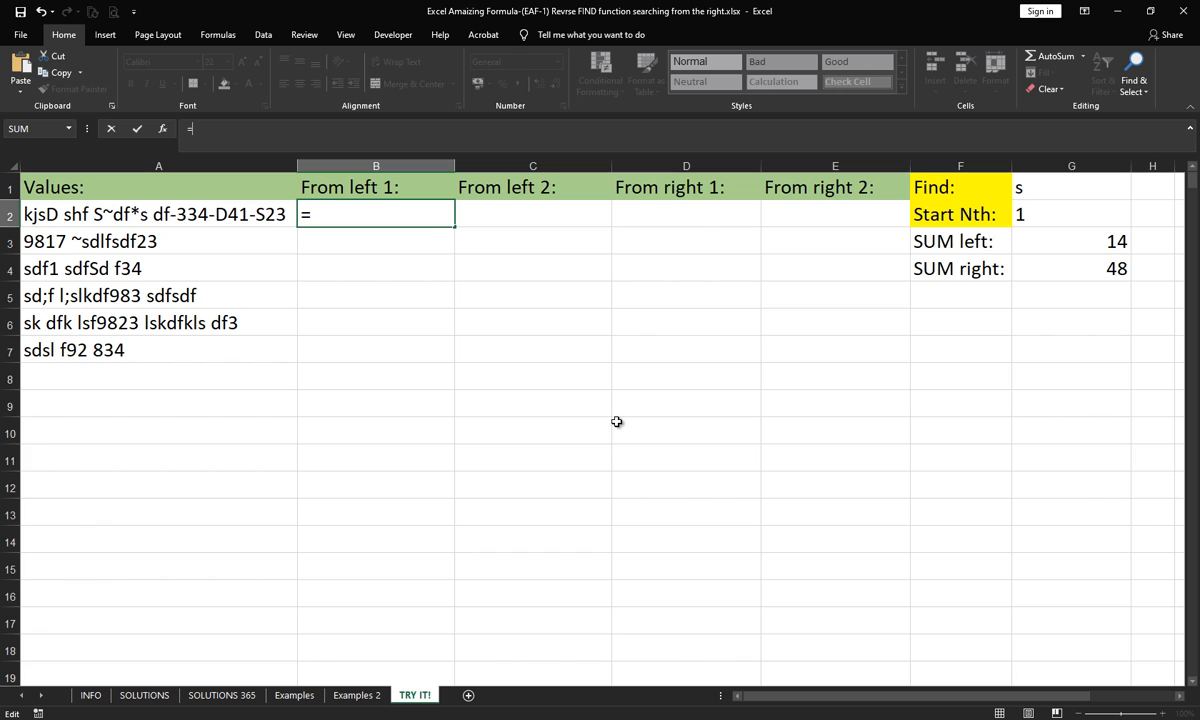
pyautogui.write('Fi')
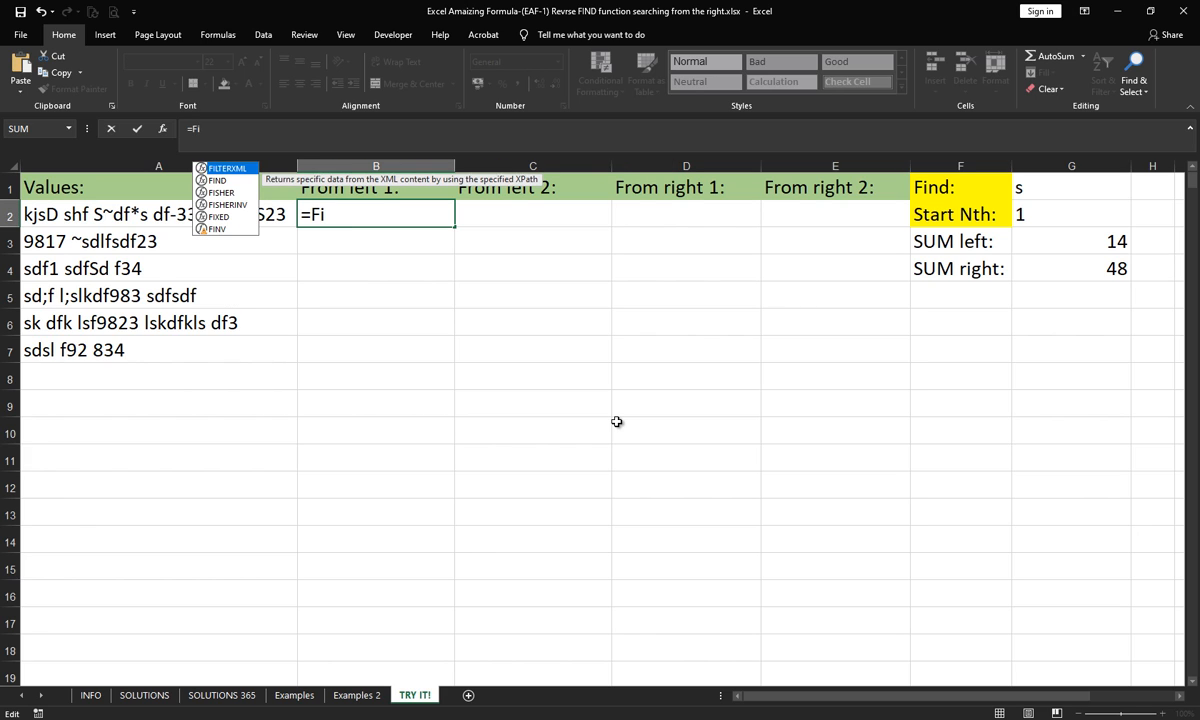
pyautogui.press('Down')
pyautogui.press('Tab')
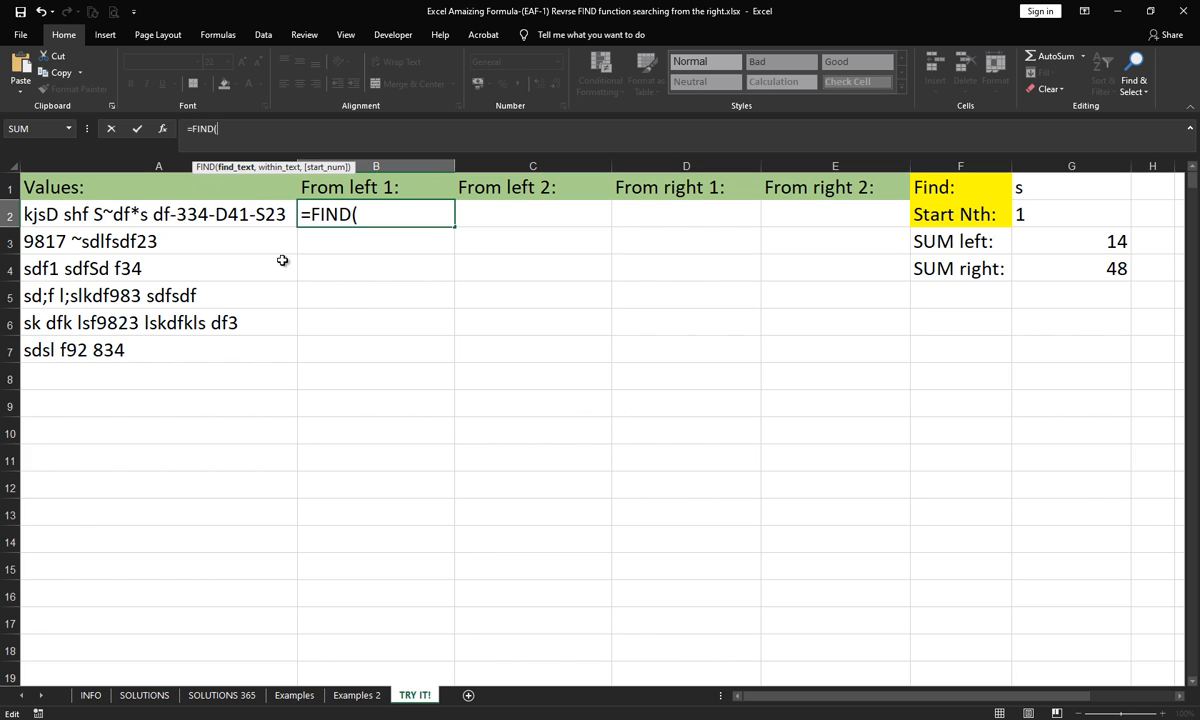
pyautogui.click(1020, 188)
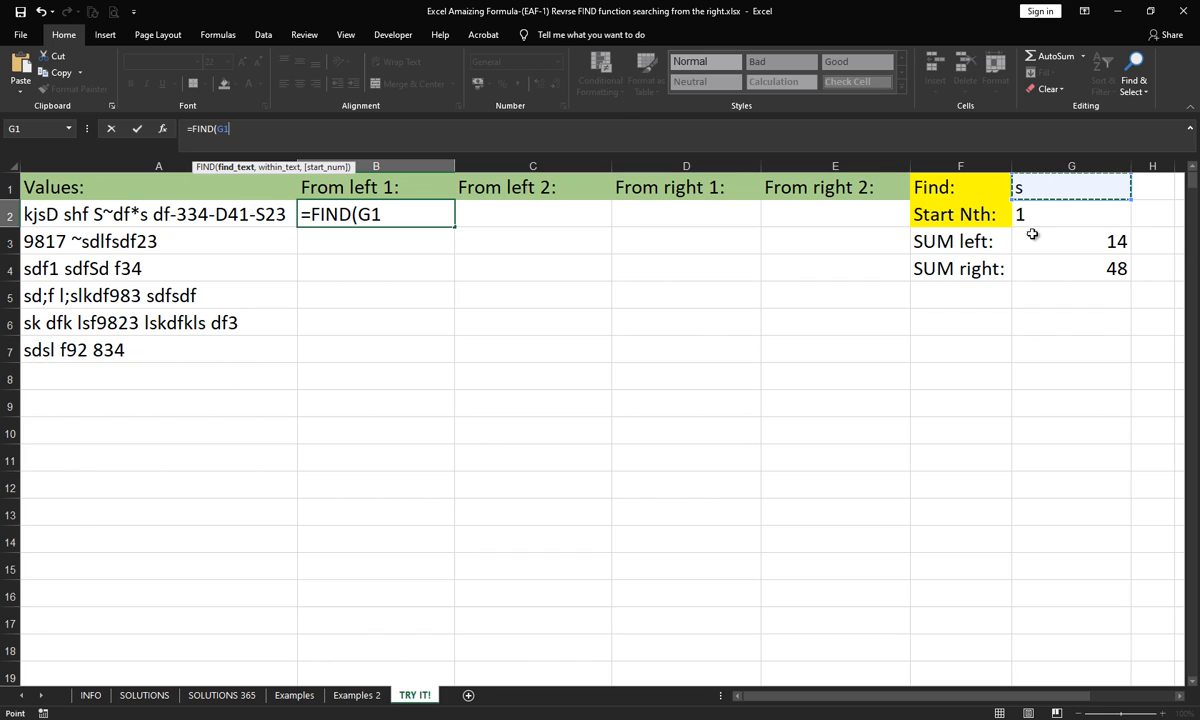
pyautogui.write(',')
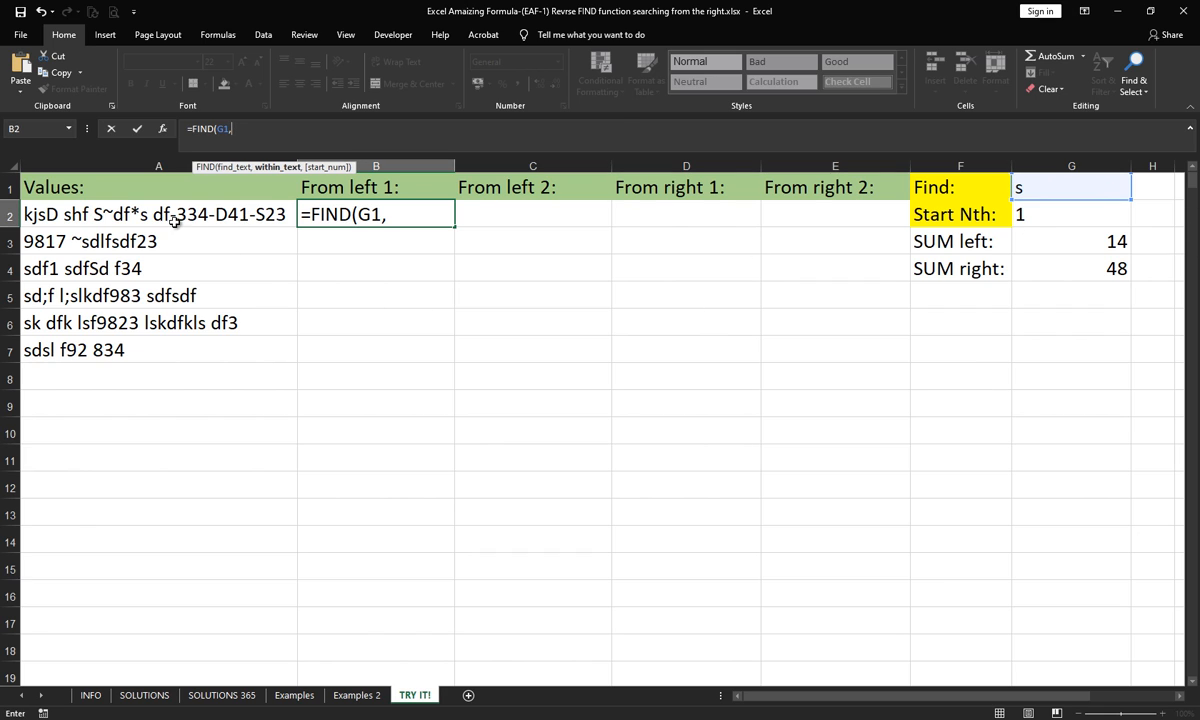
pyautogui.click(175, 222)
pyautogui.write(',')
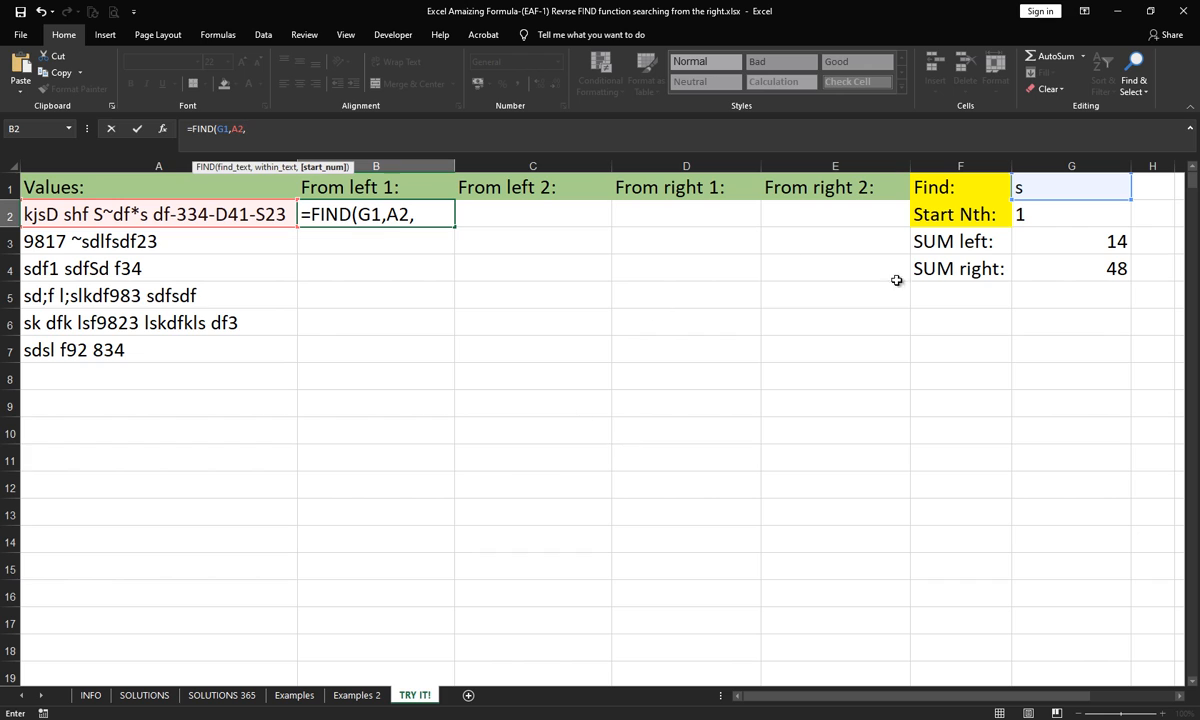
pyautogui.click(1060, 216)
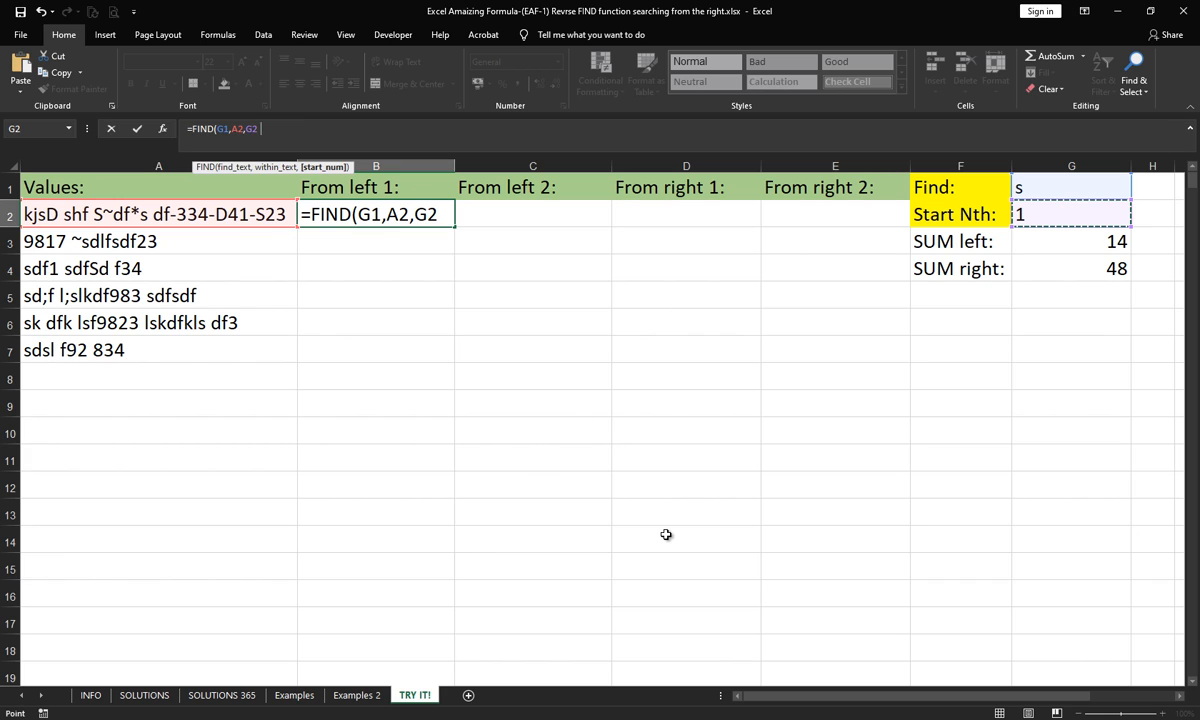
pyautogui.write(')')
pyautogui.press('Return')
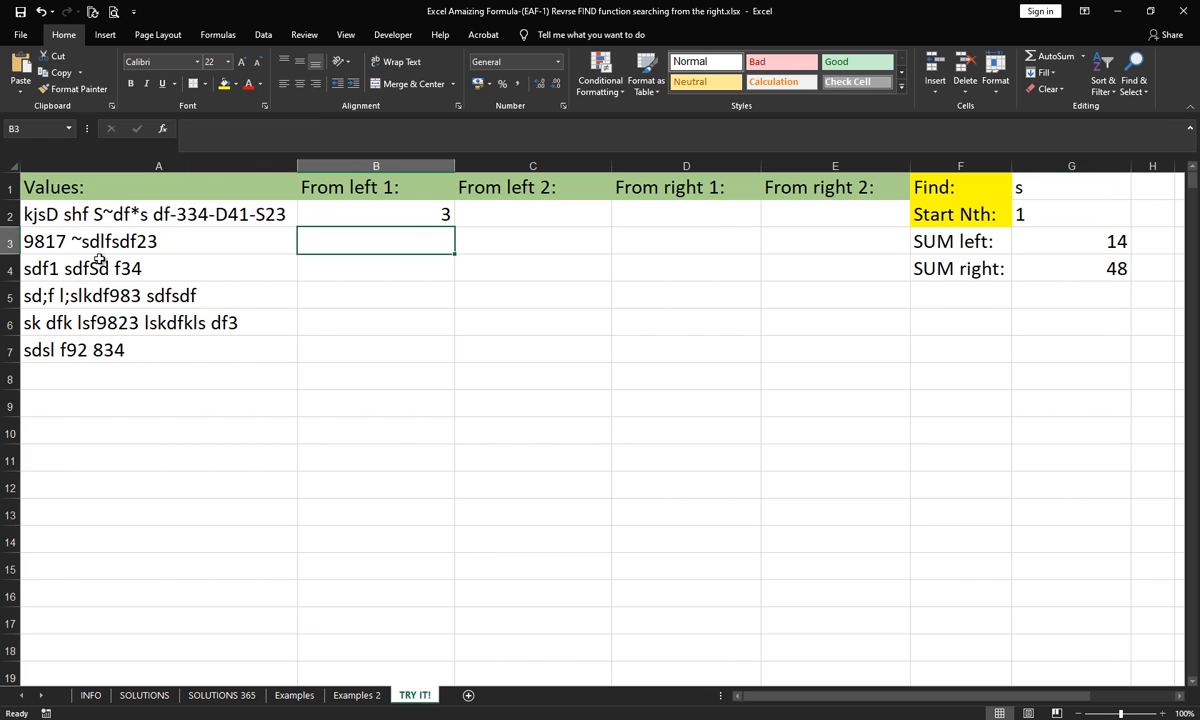
# - Set the Start Nth value in G2 to 2 and check the FIND formula in B2 against its source cells
pyautogui.click(1050, 212)
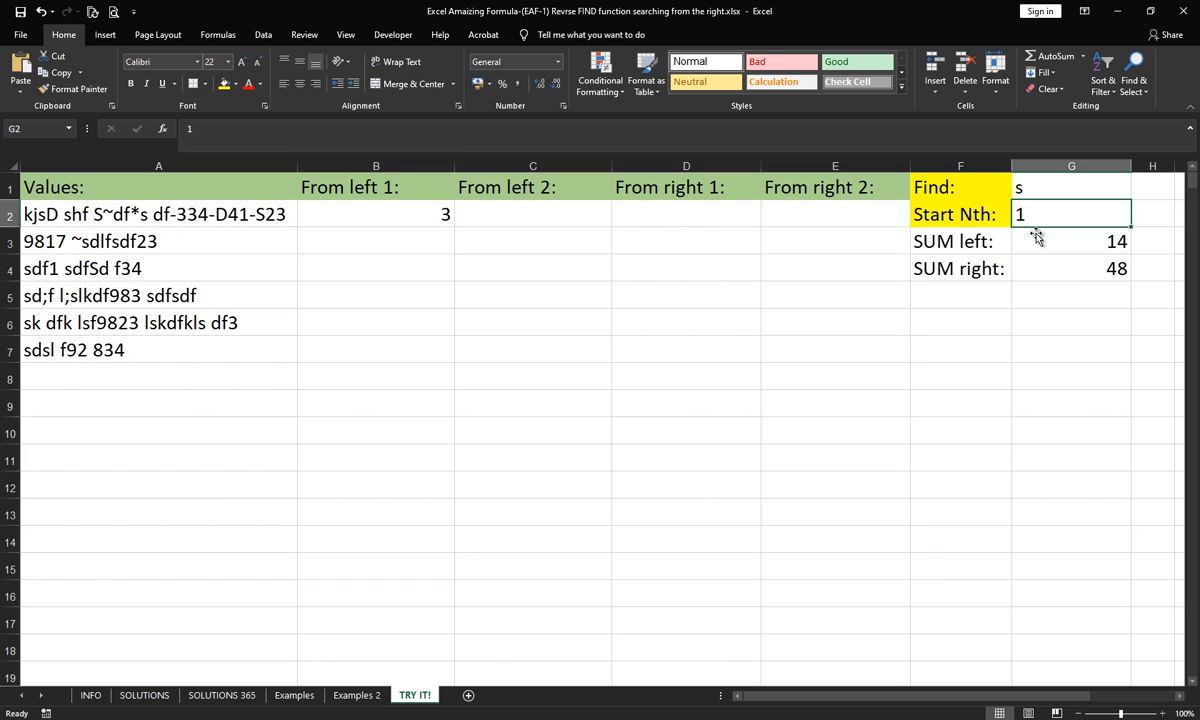
pyautogui.write('2')
pyautogui.press('Return')
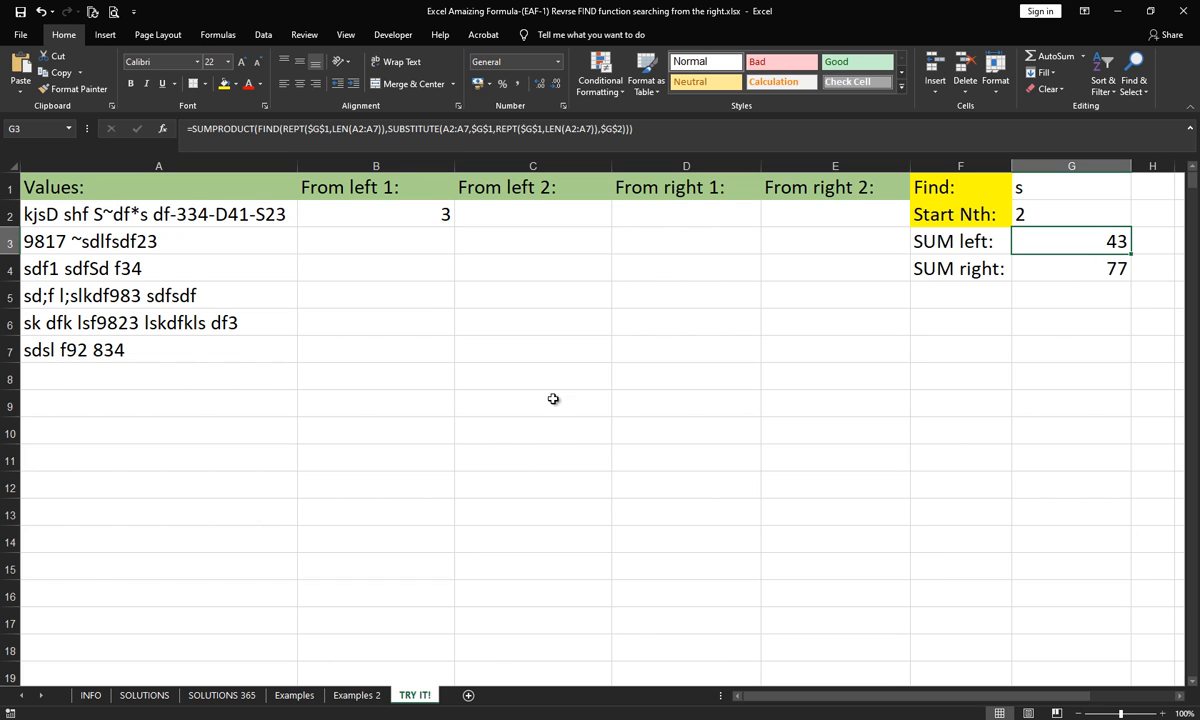
pyautogui.click(387, 204)
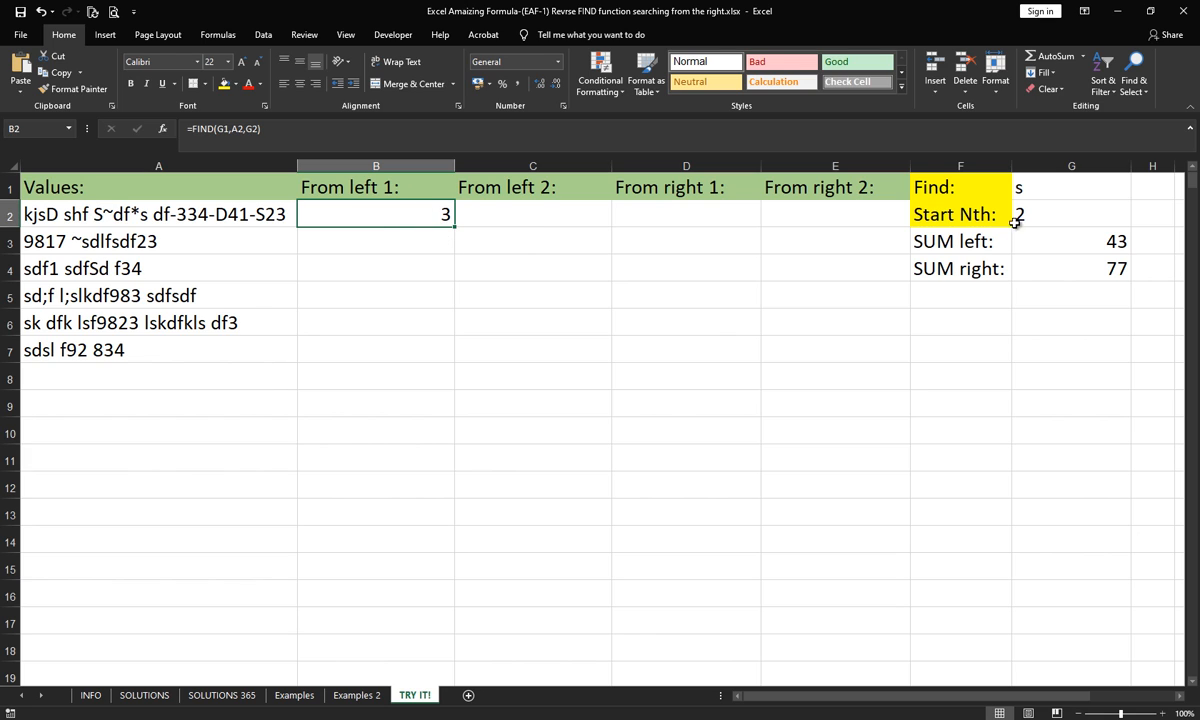
pyautogui.click(1020, 212)
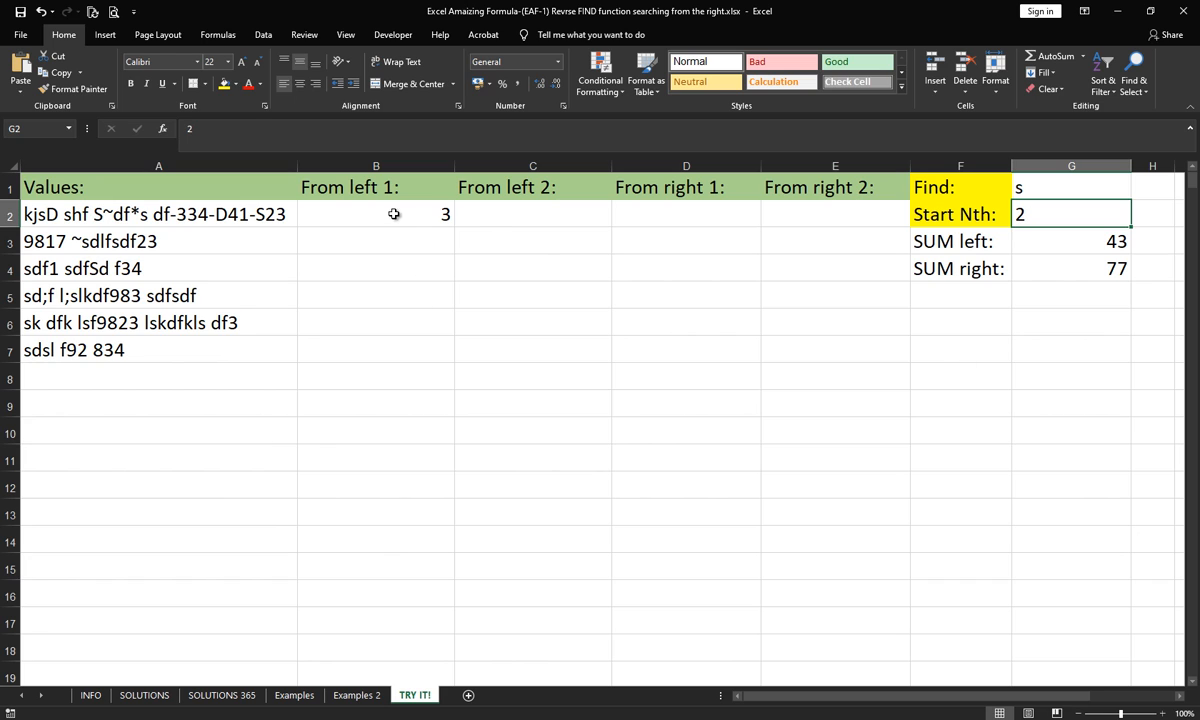
pyautogui.click(372, 205)
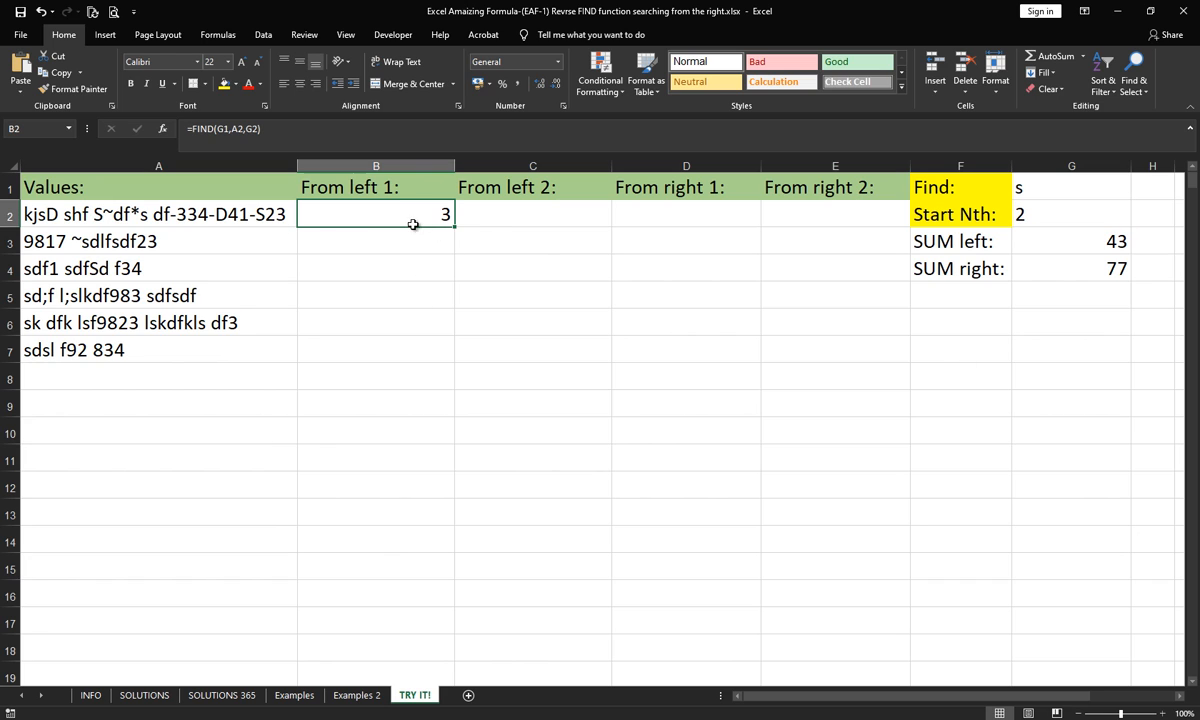
pyautogui.click(1048, 193)
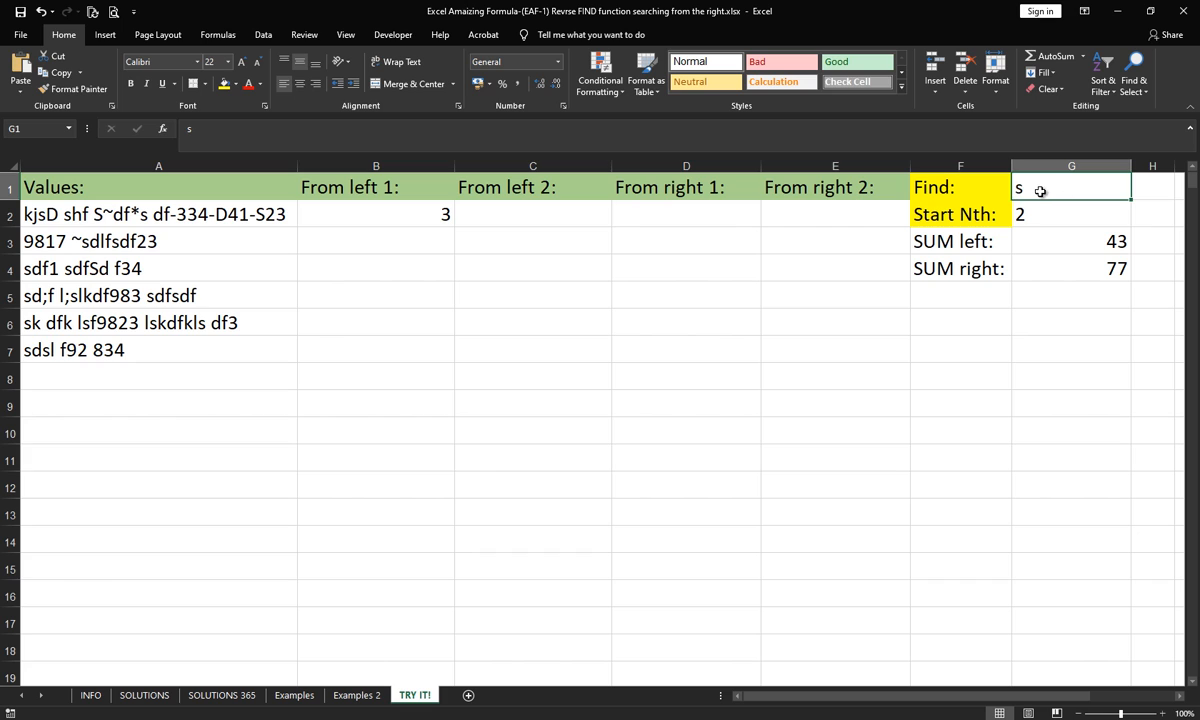
pyautogui.click(75, 214)
pyautogui.click(388, 206)
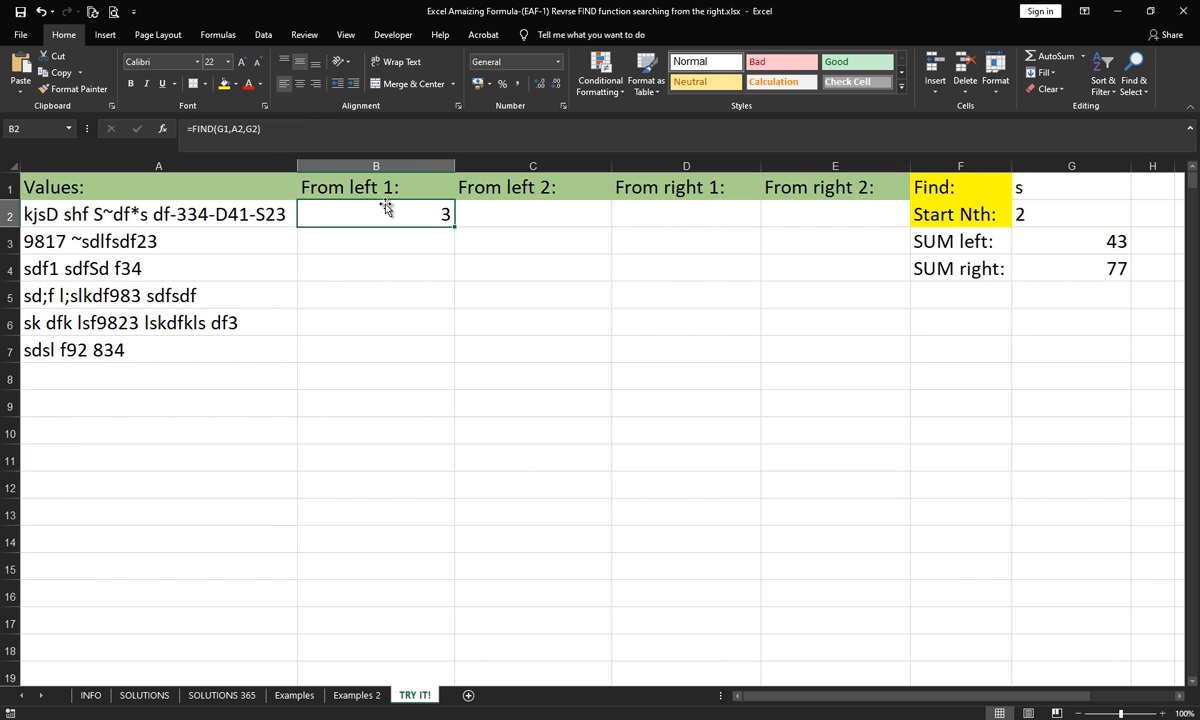
# - Replace the start position argument in B2 with a nested FIND, making the formula =FIND(G1,A2,FIND(G1,A2)+1)
pyautogui.click(253, 129)
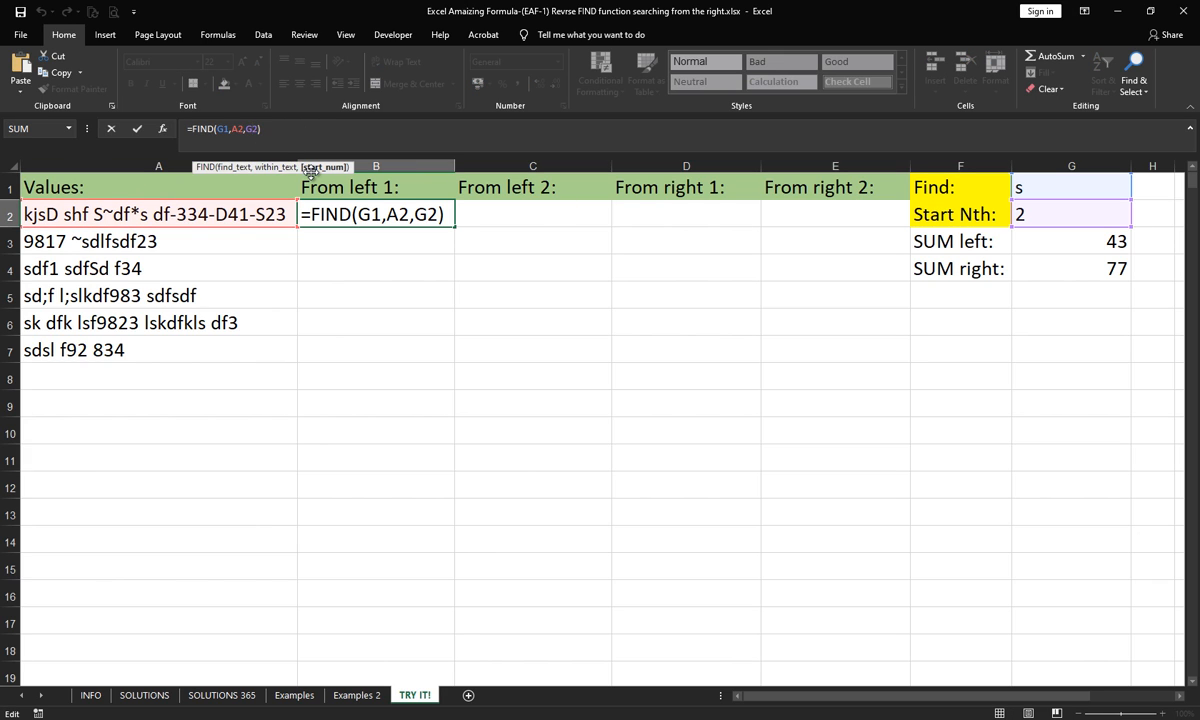
pyautogui.press('BackSpace')
pyautogui.press('BackSpace')
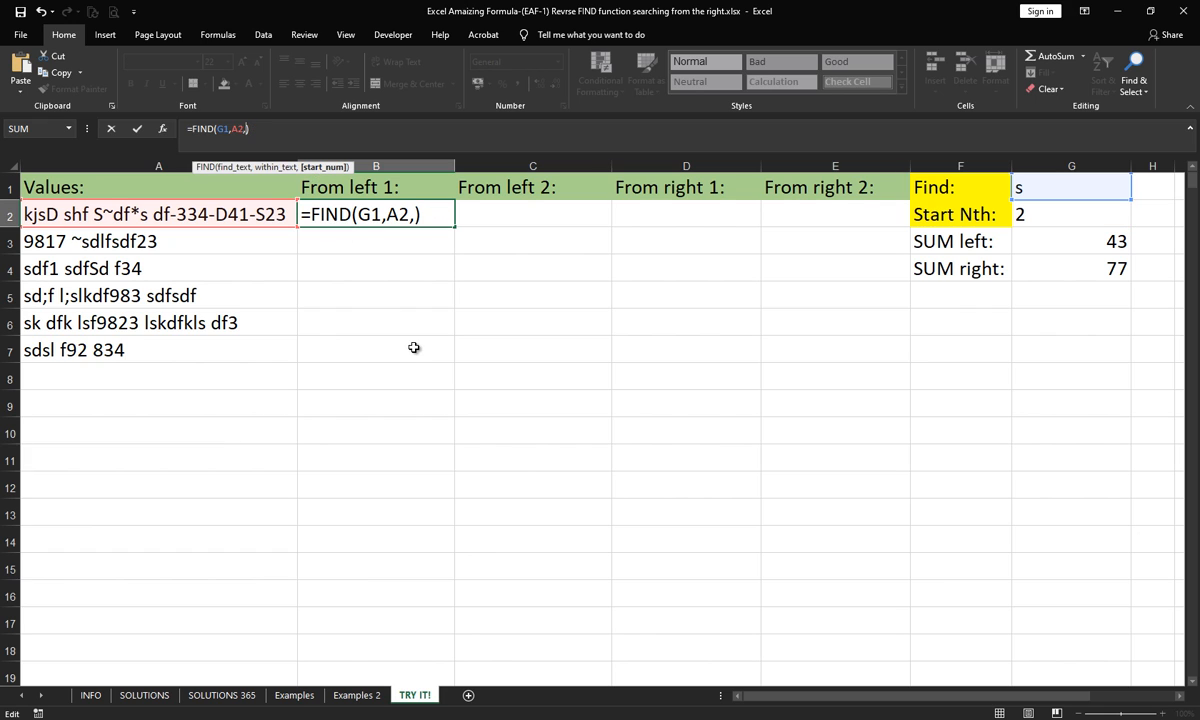
pyautogui.write('fi')
pyautogui.press('Down')
pyautogui.press('Tab')
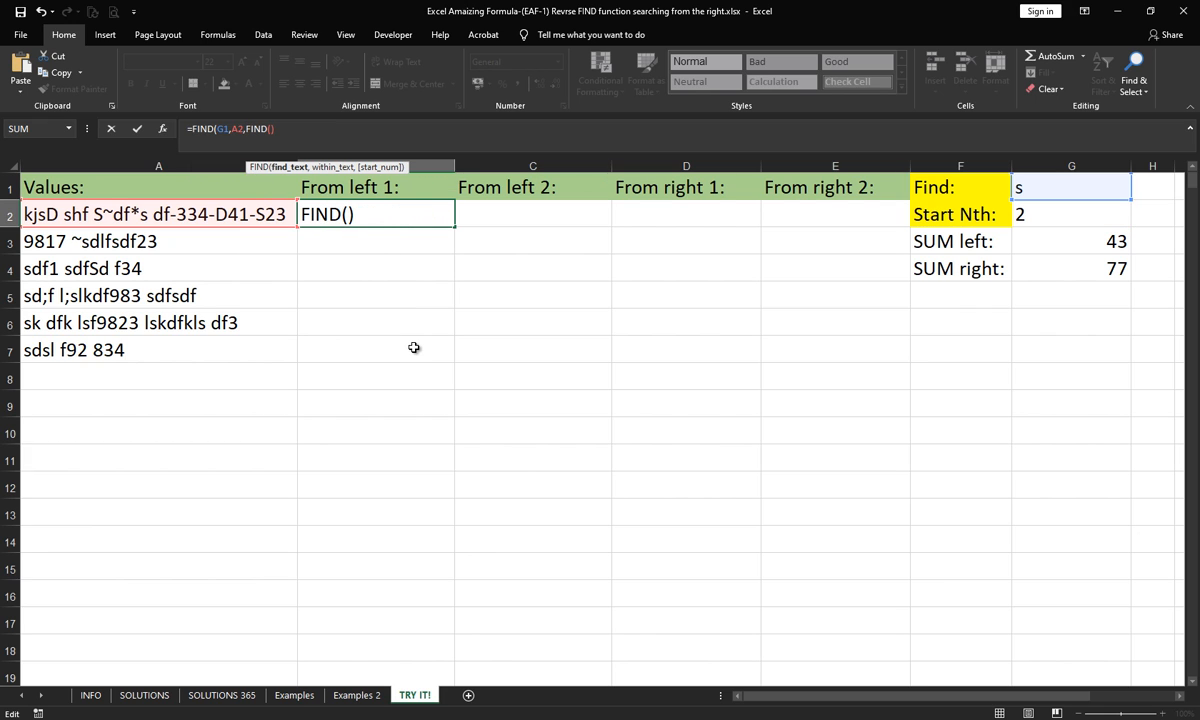
pyautogui.write('G1,')
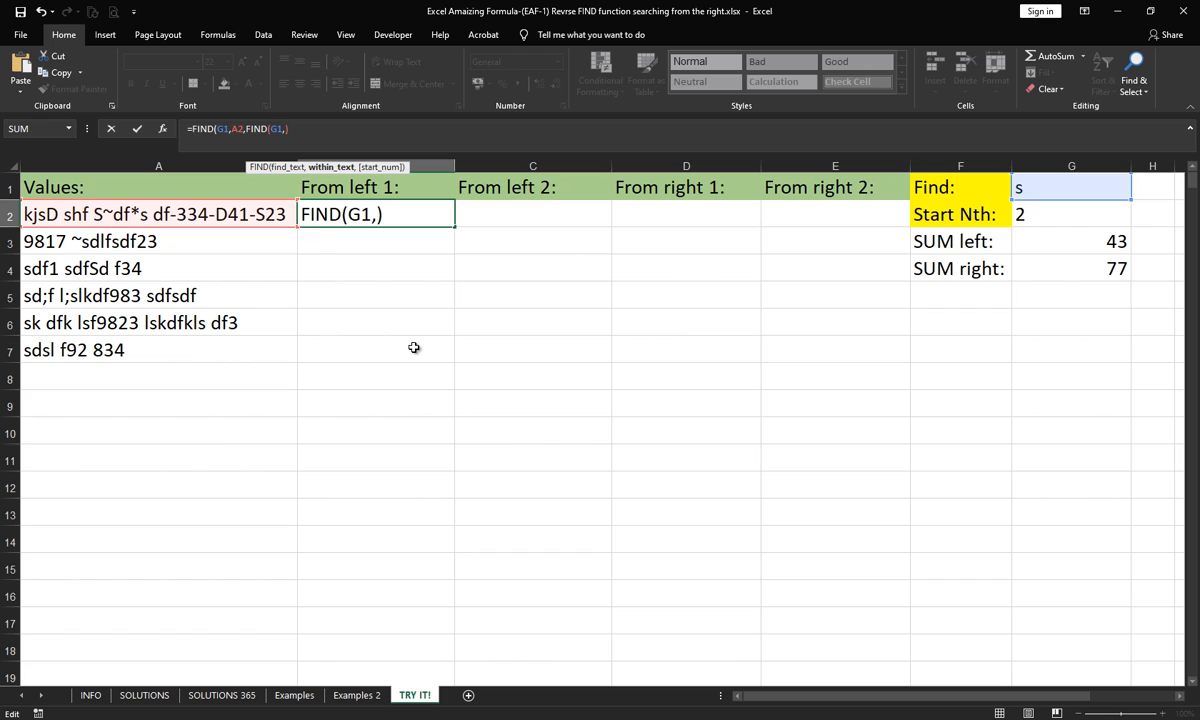
pyautogui.write('A2)')
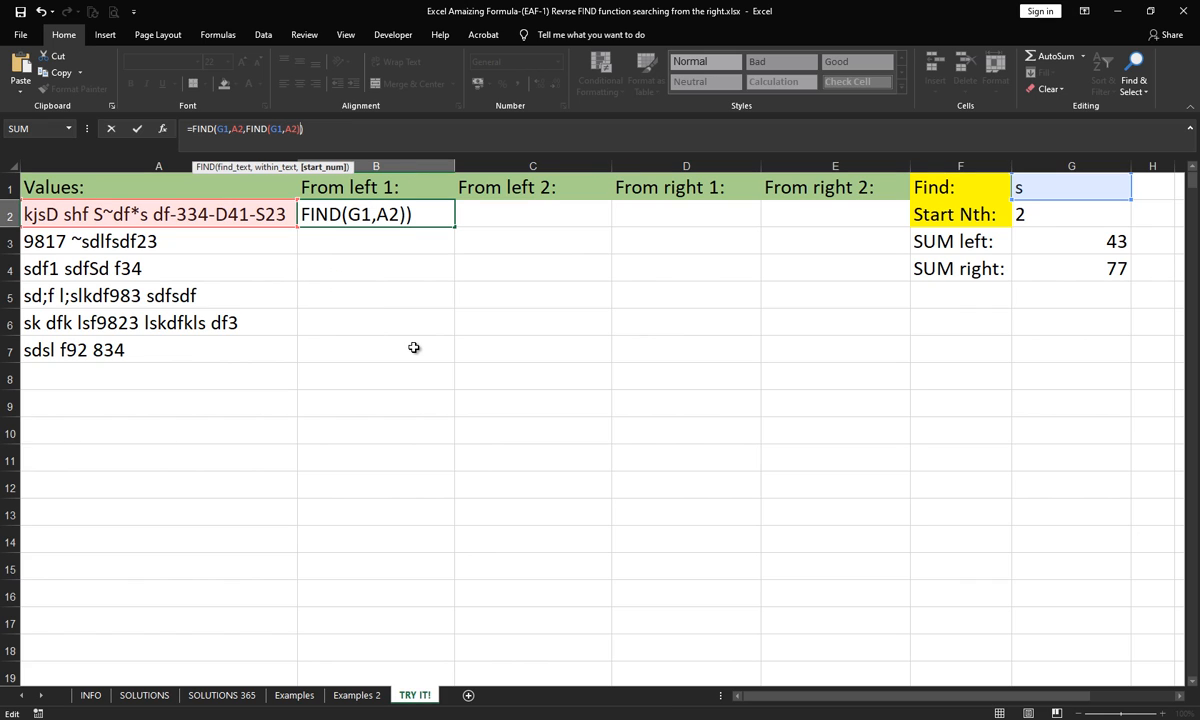
pyautogui.write('+1')
pyautogui.press('Return')
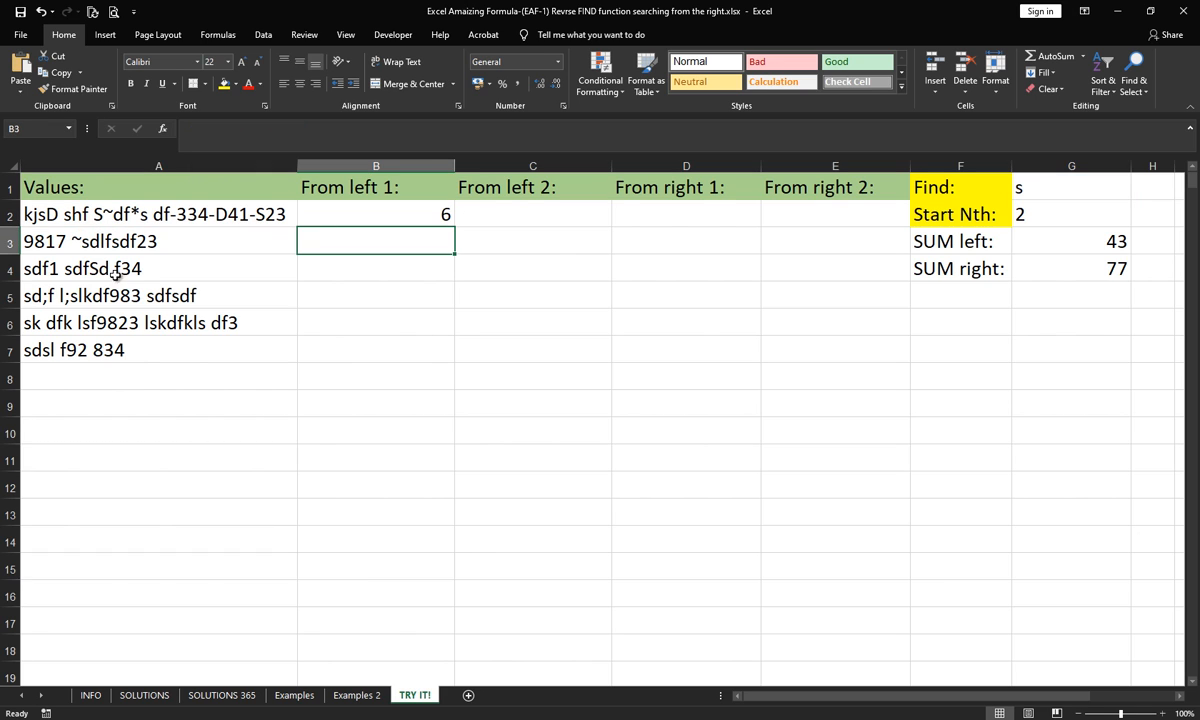
# - Set the Start Nth value in G2 to 1 and clear the nested FIND formula from B2
pyautogui.click(1040, 212)
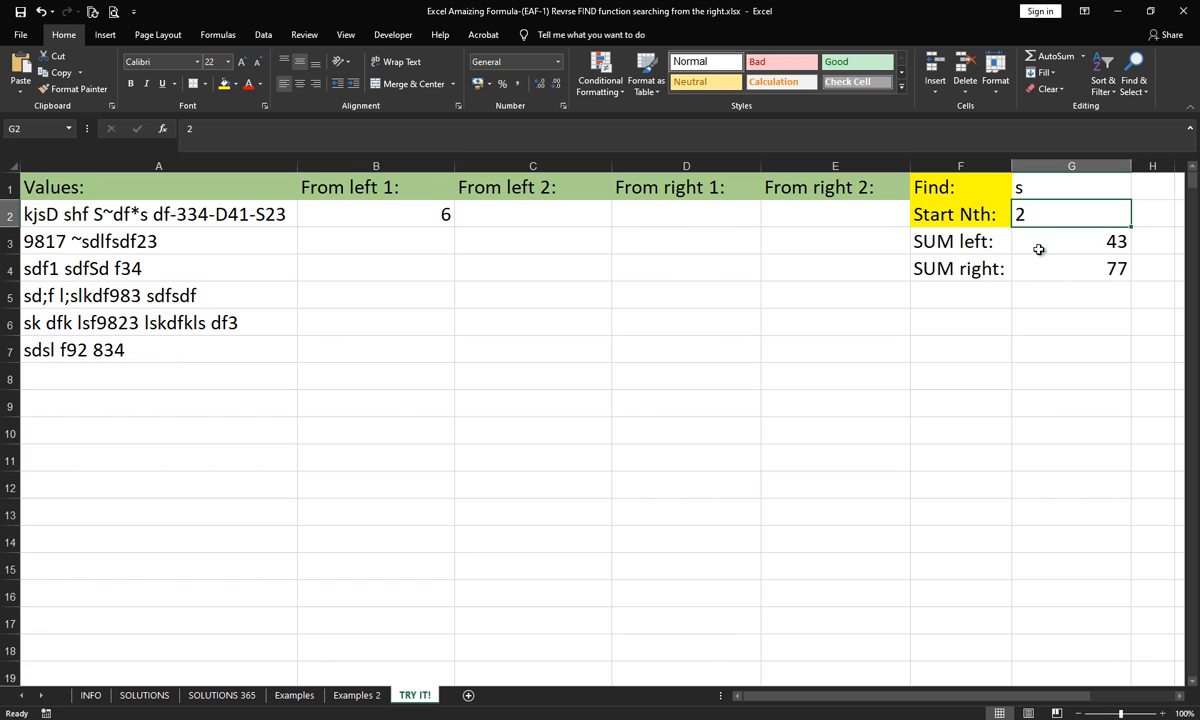
pyautogui.write('1')
pyautogui.press('Return')
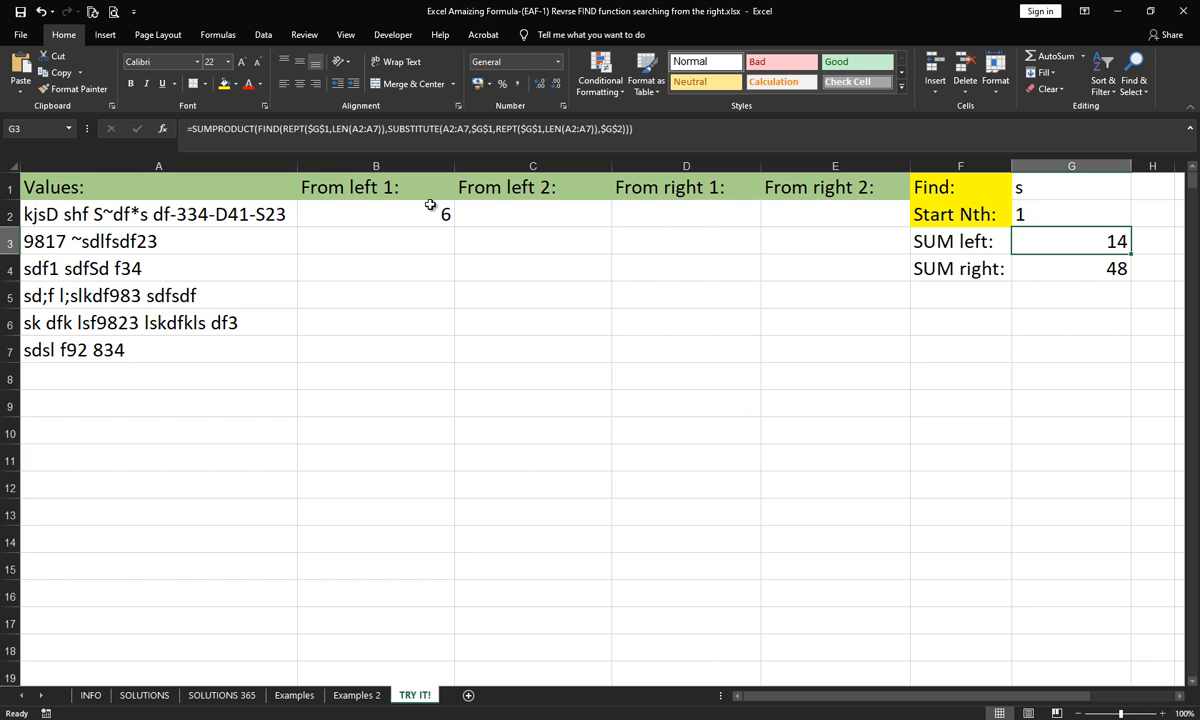
pyautogui.click(400, 206)
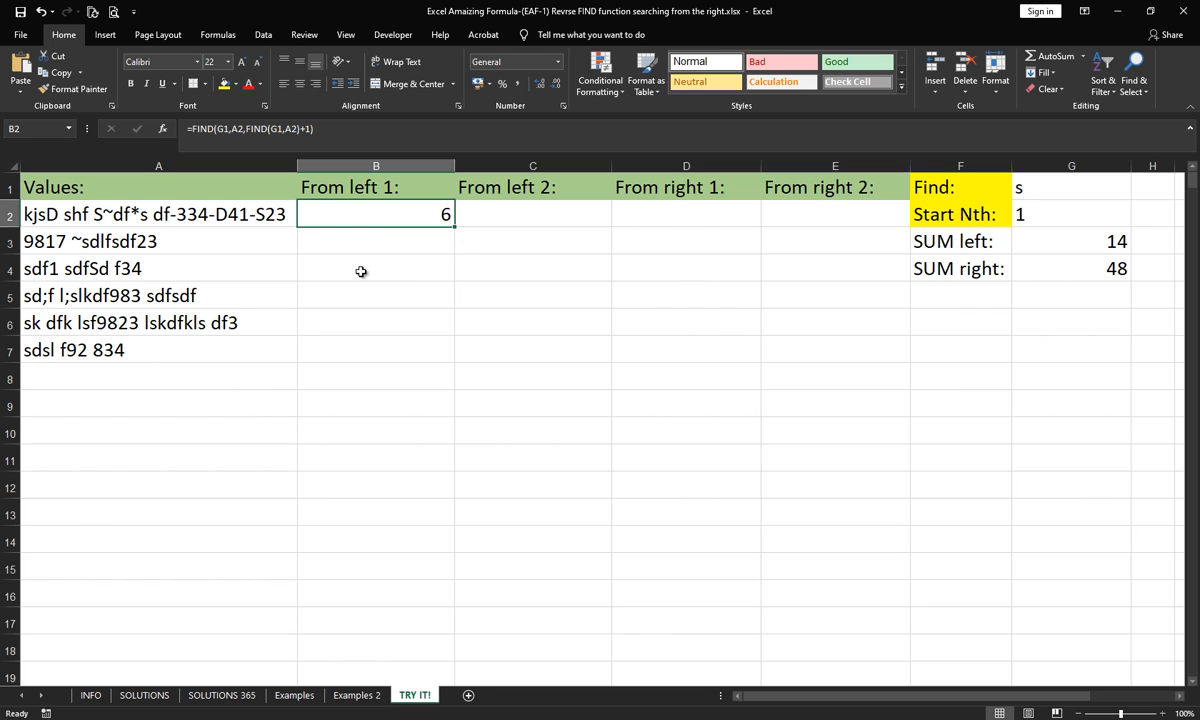
pyautogui.press('Delete')
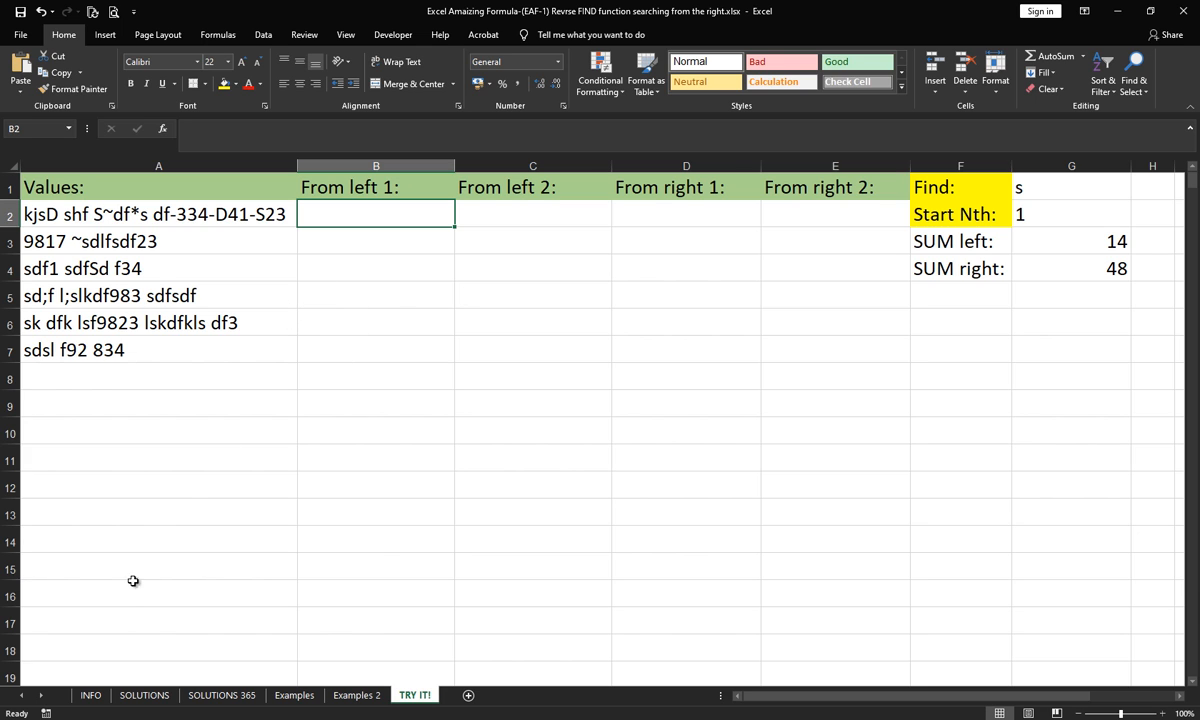
# - Switch to the browser, skim the formulas in the Reverse FIND / SEARCH & MID Function article, and return to Excel
pyautogui.moveTo(155, 719)
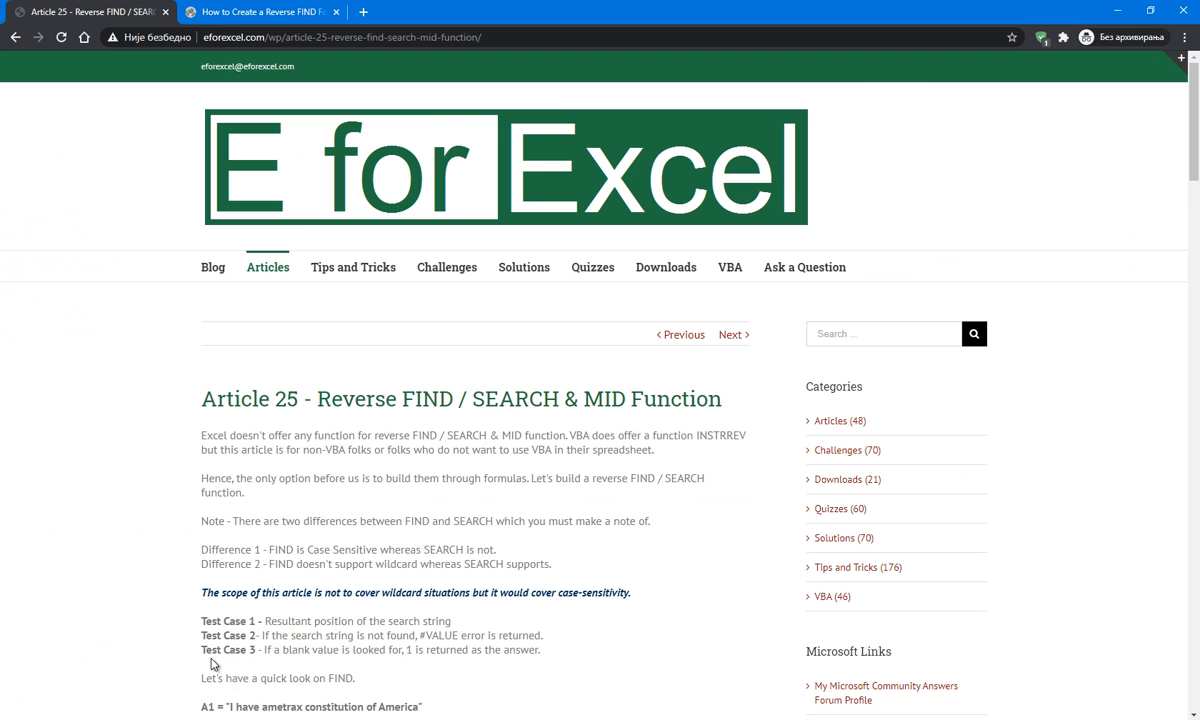
pyautogui.click(204, 624)
pyautogui.scroll(-8, 366, 278)
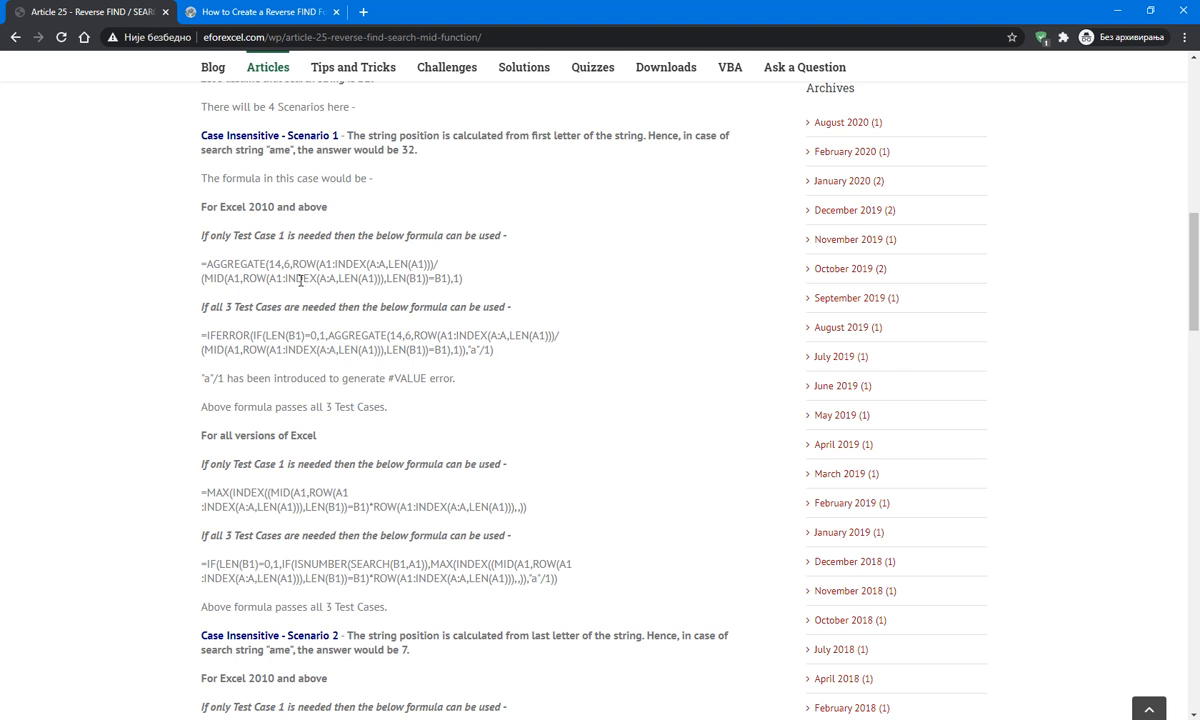
pyautogui.scroll(3, 288, 303)
pyautogui.click(234, 718)
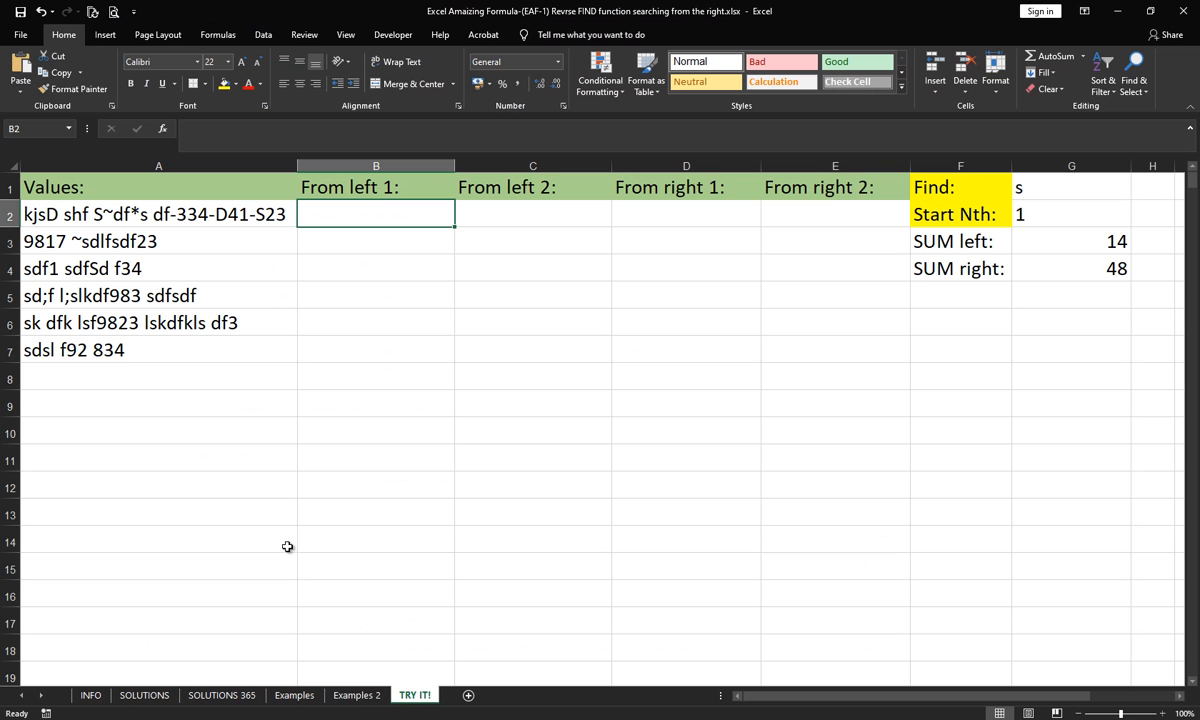
# - Copy the AGGREGATE formula from B2 of the SOLUTIONS sheet into B2 of the TRY IT! sheet
pyautogui.click(144, 695)
pyautogui.click(356, 216)
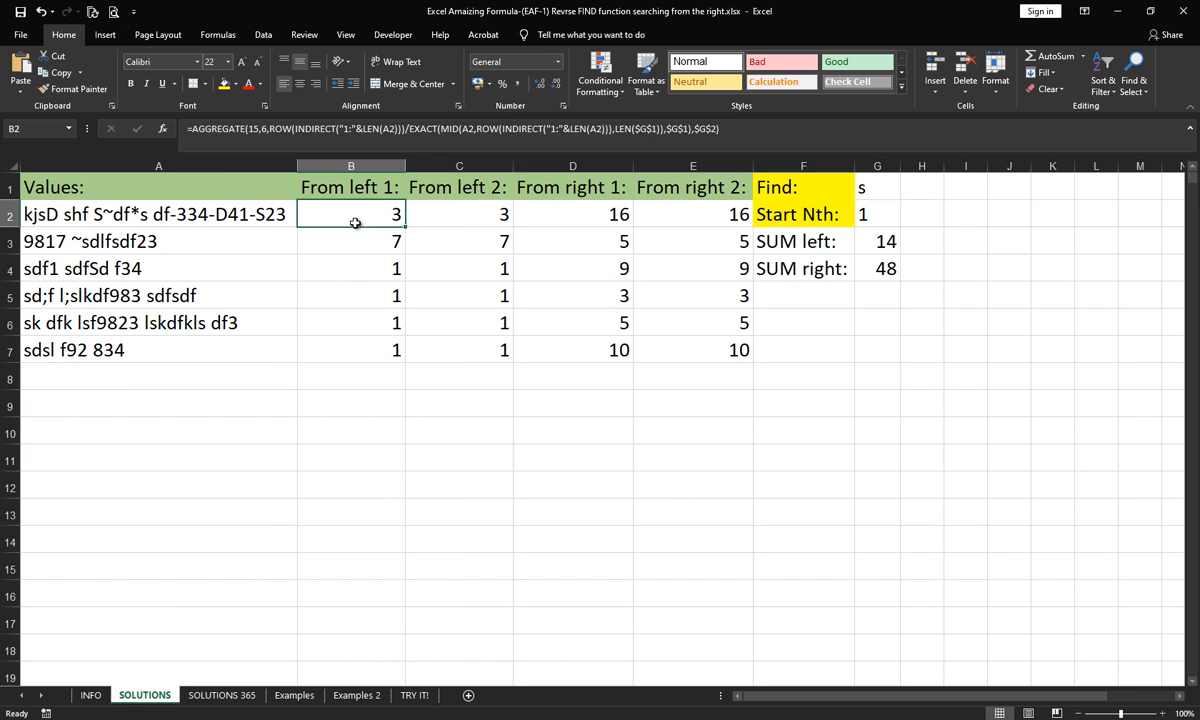
pyautogui.click(745, 133)
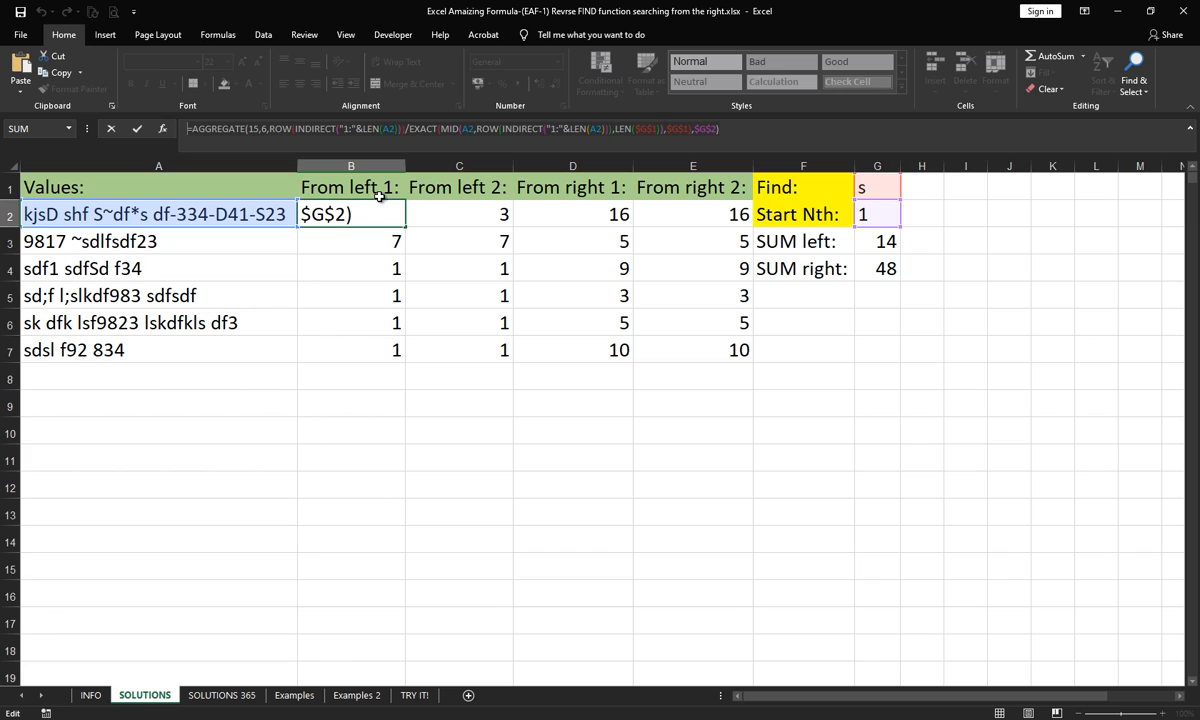
pyautogui.press('Escape')
pyautogui.click(413, 697)
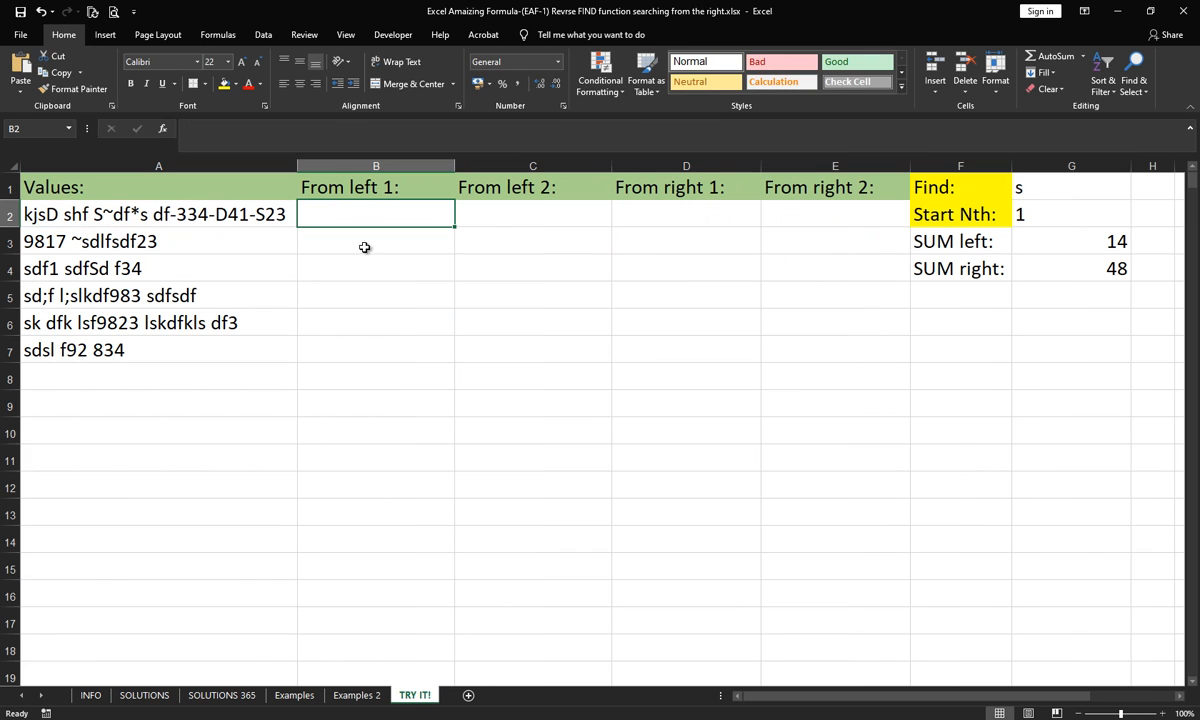
pyautogui.click(318, 140)
pyautogui.write('=AGGREGATE(15,6,ROW(INDIRECT("1:"&LEN(A2)))/EXACT(MID(A2,ROW(INDIRECT("1:"&LEN(A2))),LEN($G$1)),$G$1),$G$2)')
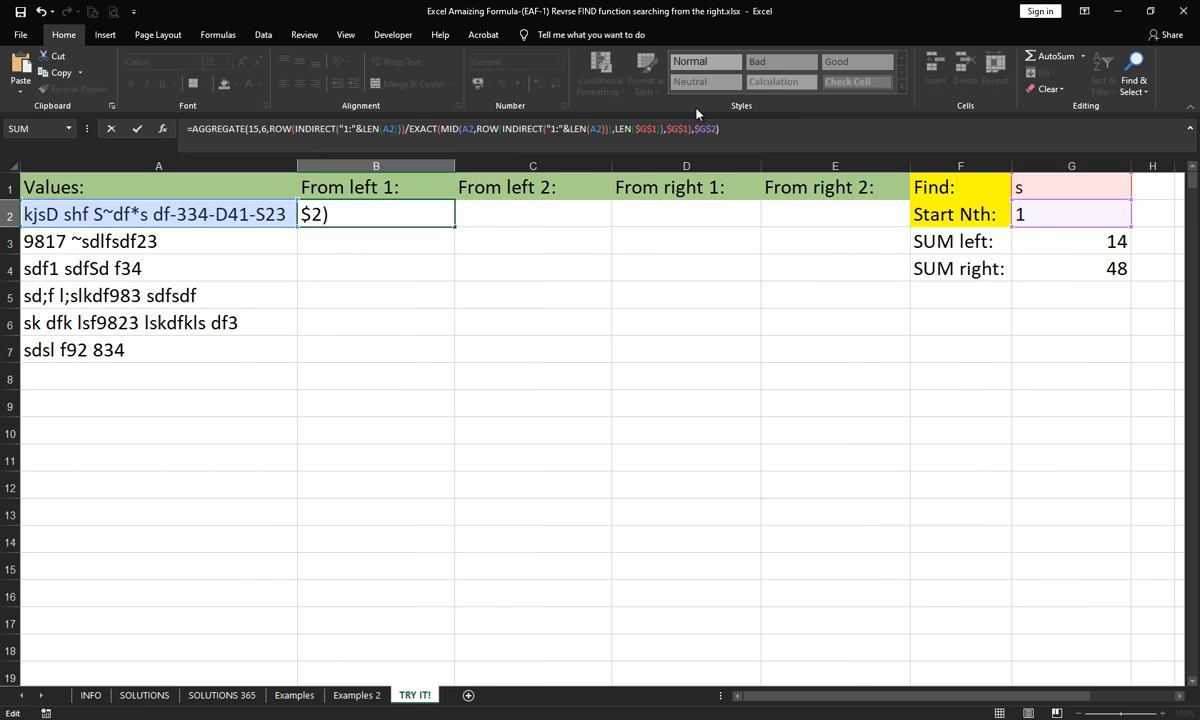
pyautogui.press('Return')
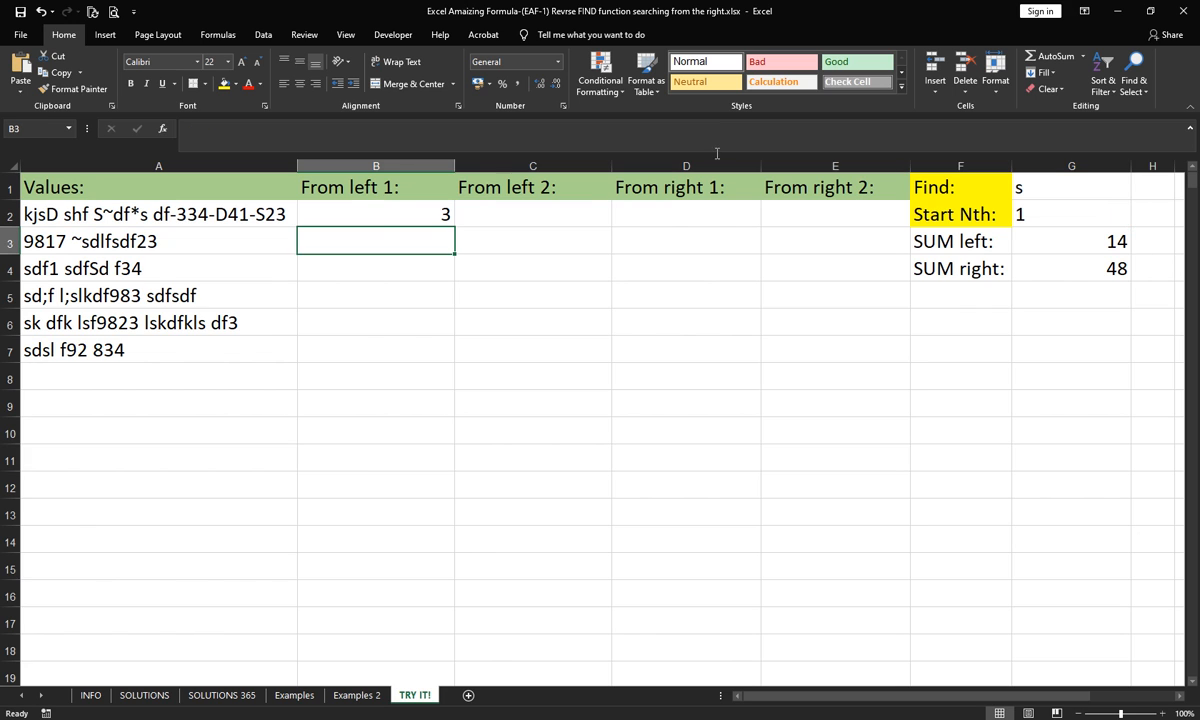
# - Test the B2 formula with Start Nth values of 2 and 3 in G2, and restore the value to 1
pyautogui.click(1045, 213)
pyautogui.write('2')
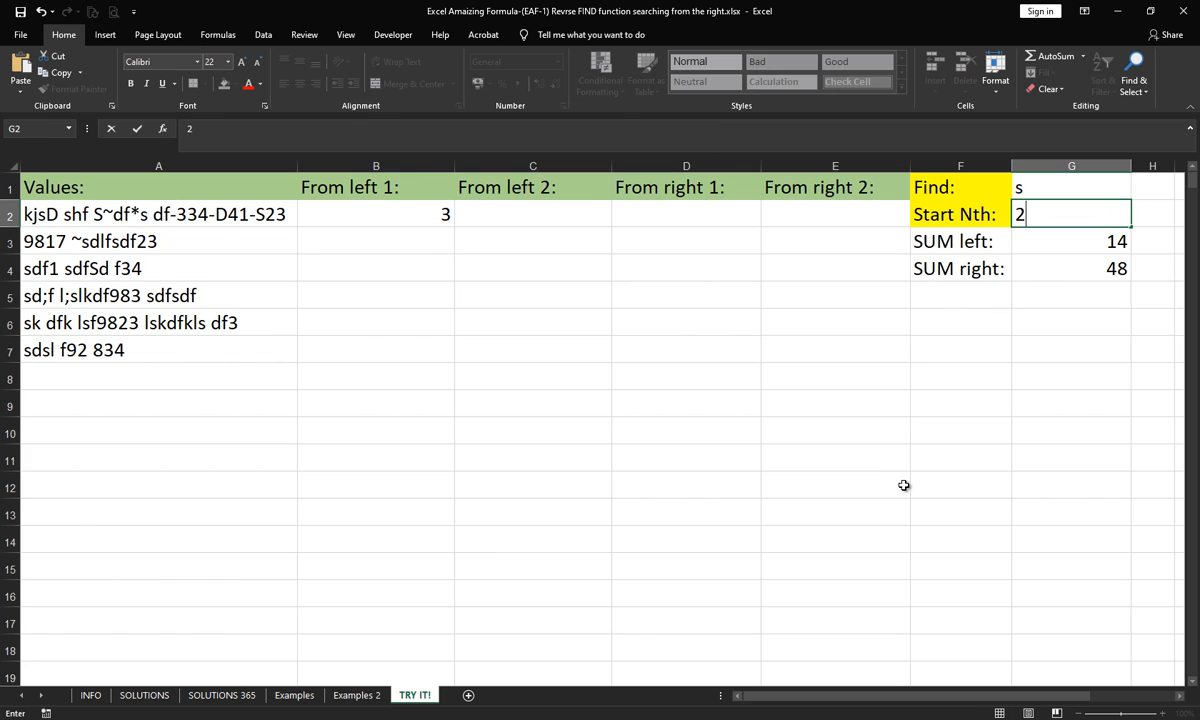
pyautogui.press('Return')
pyautogui.click(1021, 215)
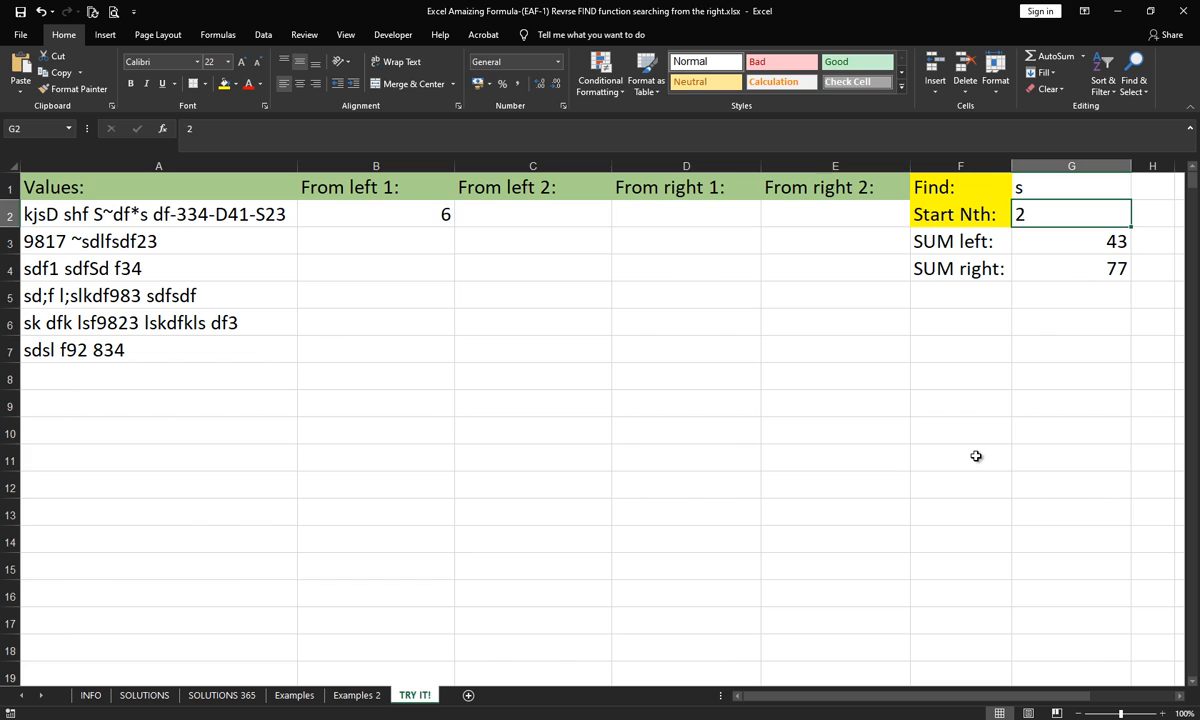
pyautogui.write('3')
pyautogui.press('Return')
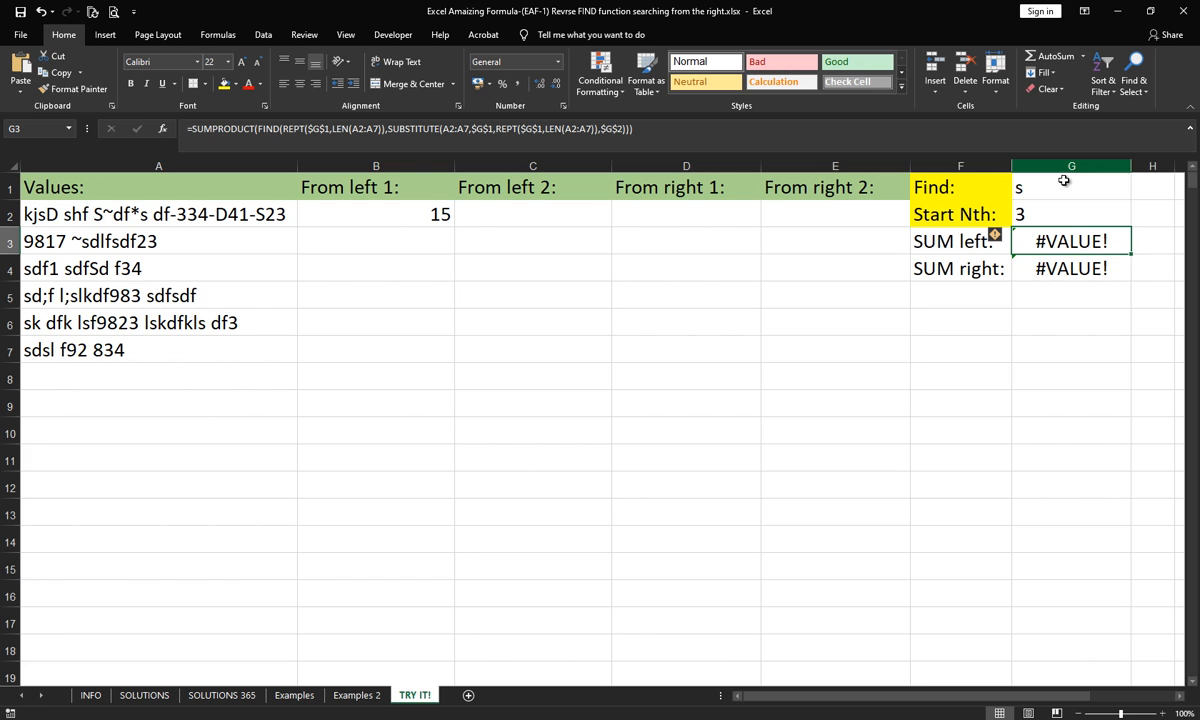
pyautogui.click(1028, 210)
pyautogui.write('1')
pyautogui.press('Return')
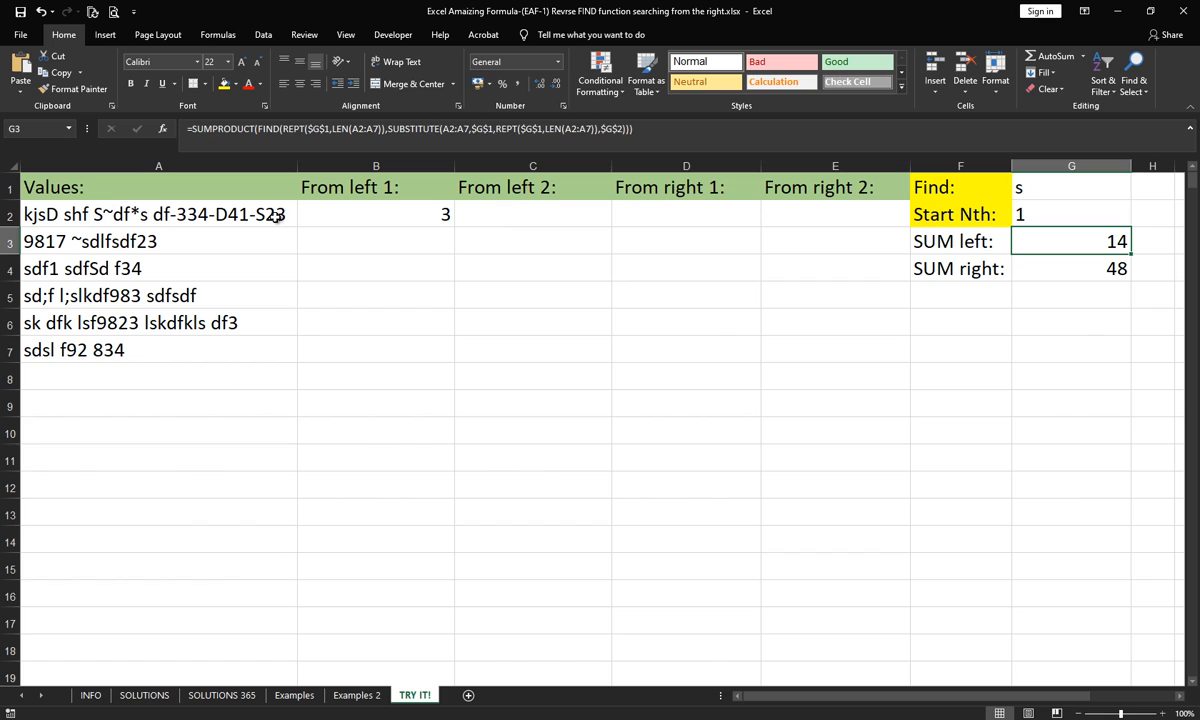
# - Start a FIND formula in C2 whose search text is a nested REPT repeating G1, as in =FIND(REPT(G1,
pyautogui.click(481, 215)
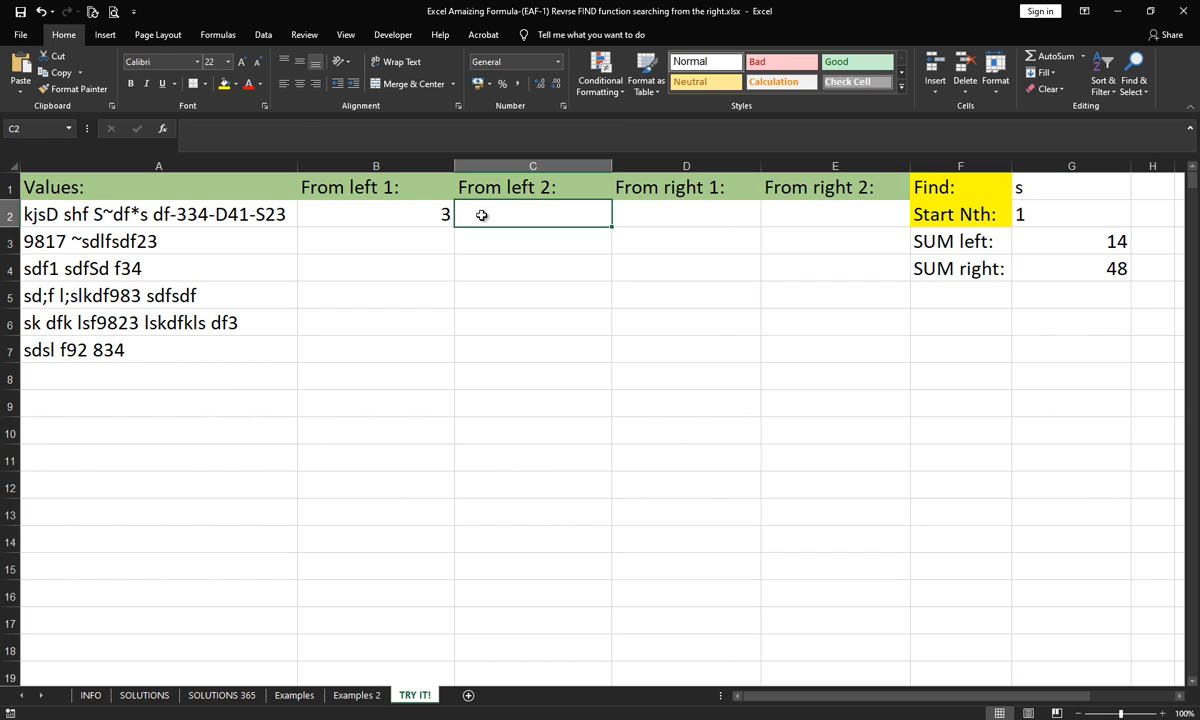
pyautogui.click(266, 136)
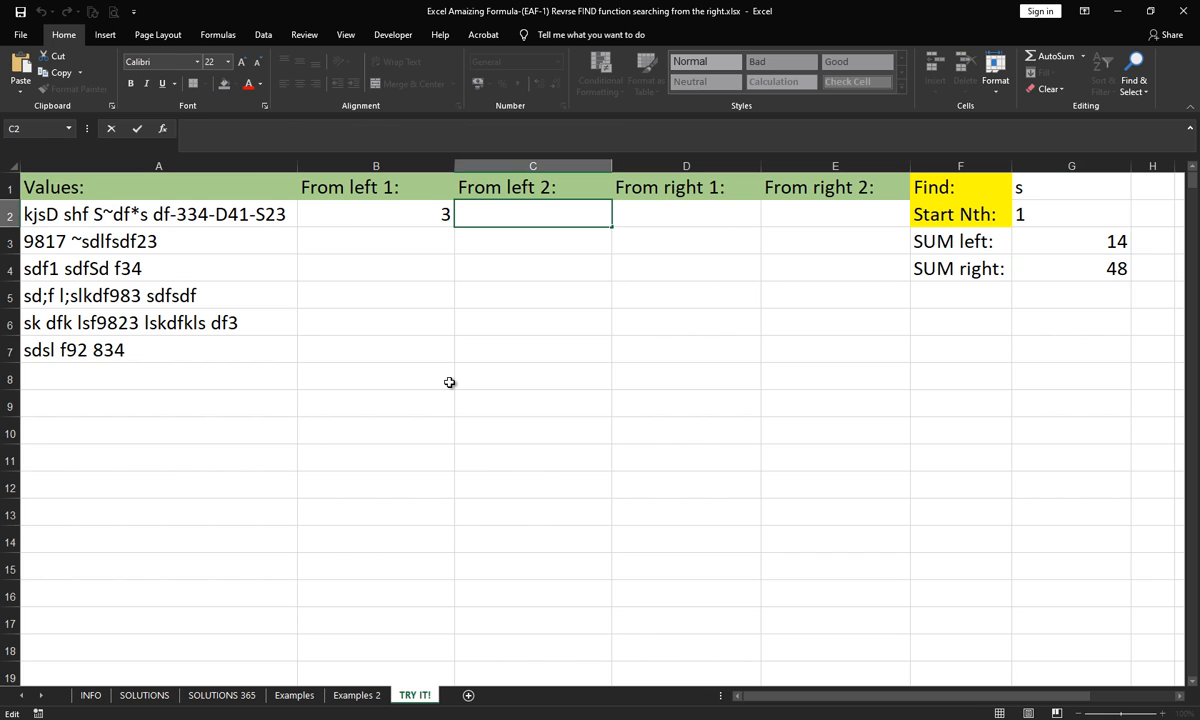
pyautogui.write('=fi')
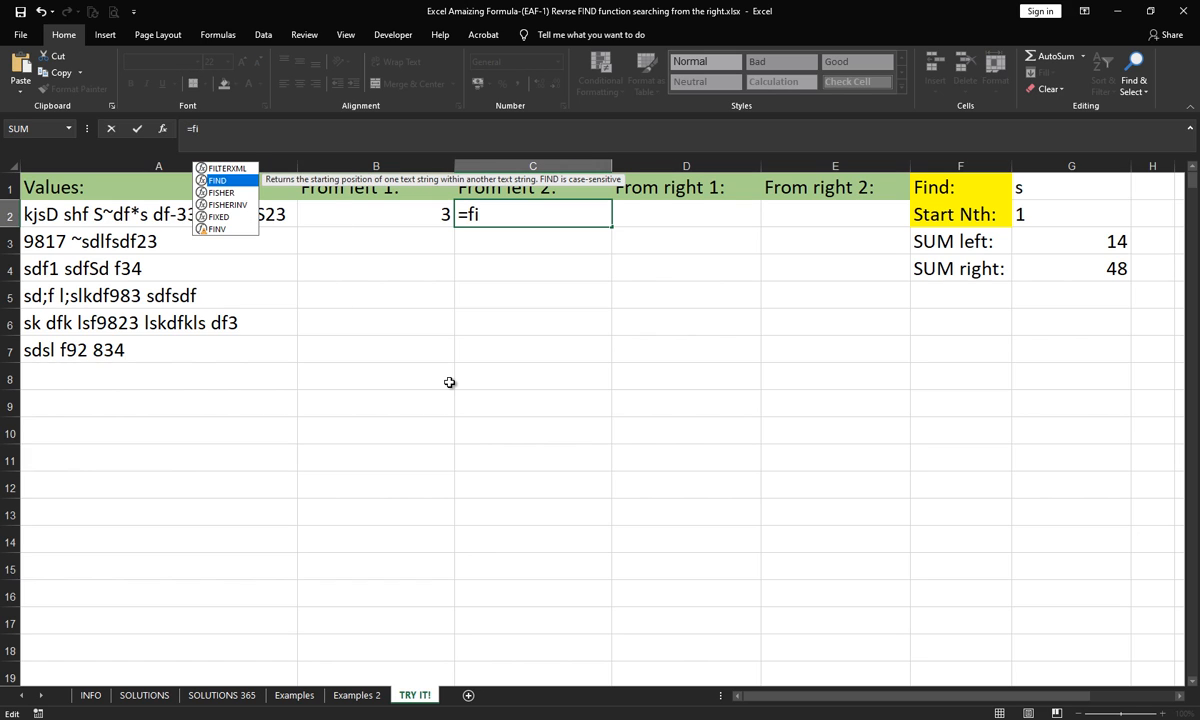
pyautogui.press('Tab')
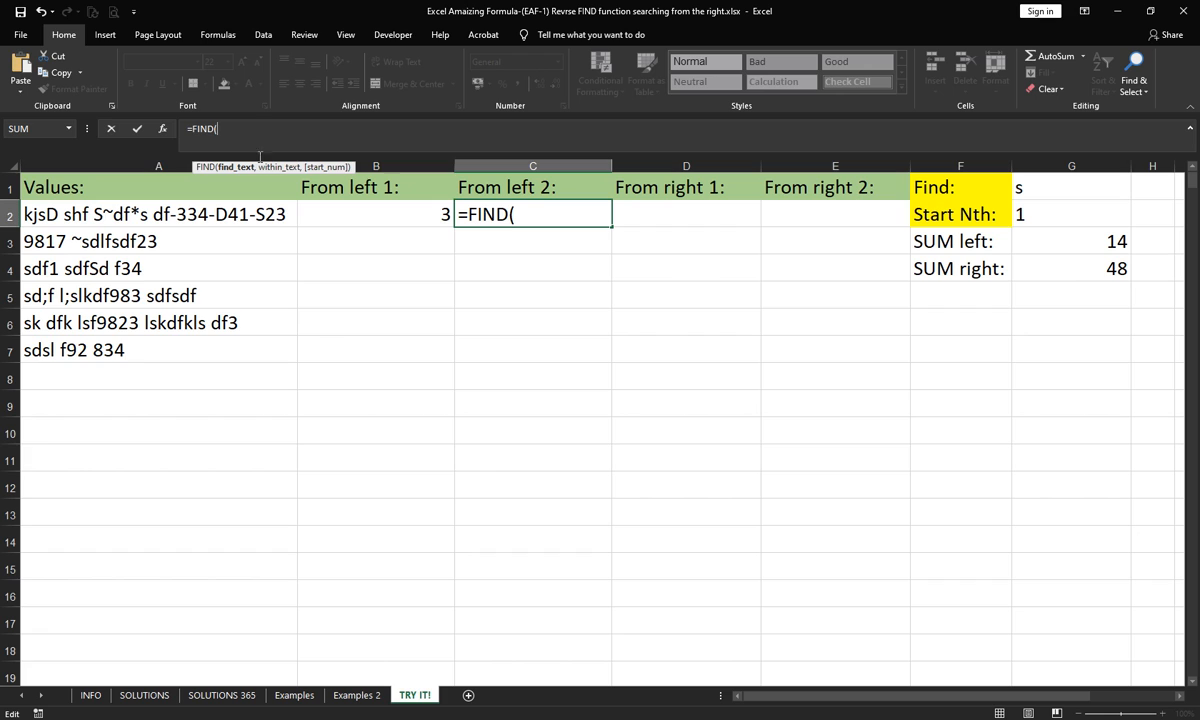
pyautogui.write('re')
pyautogui.press('Down')
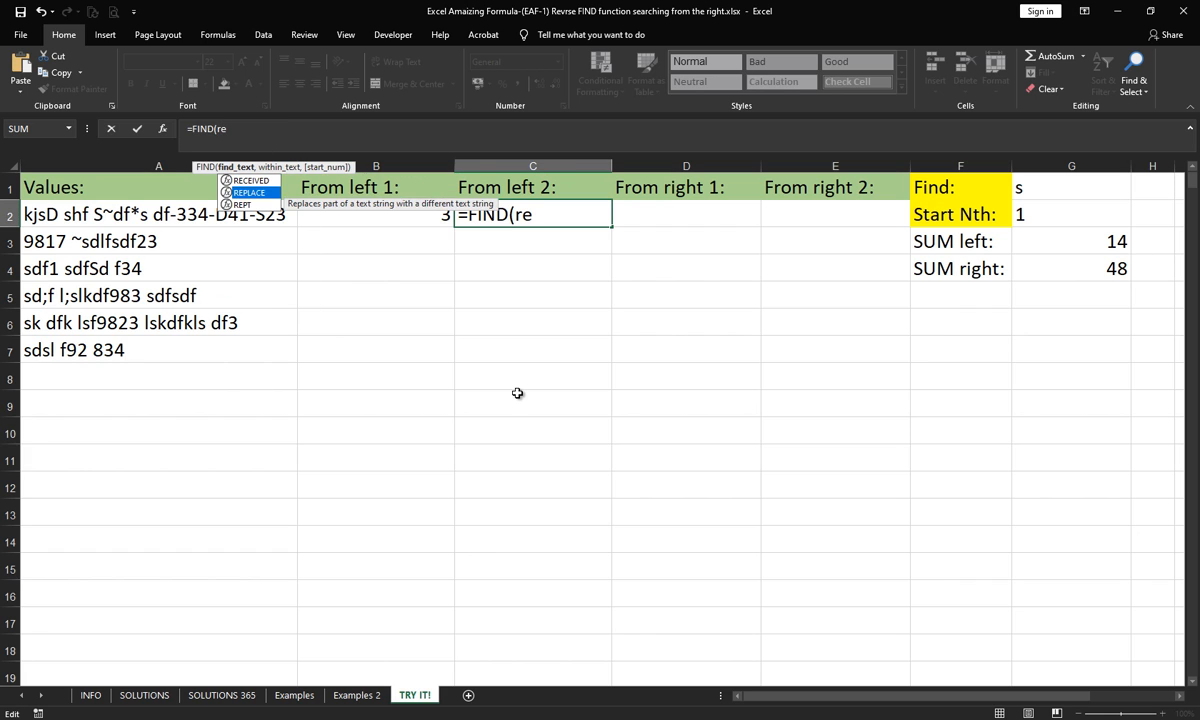
pyautogui.press('Down')
pyautogui.press('Tab')
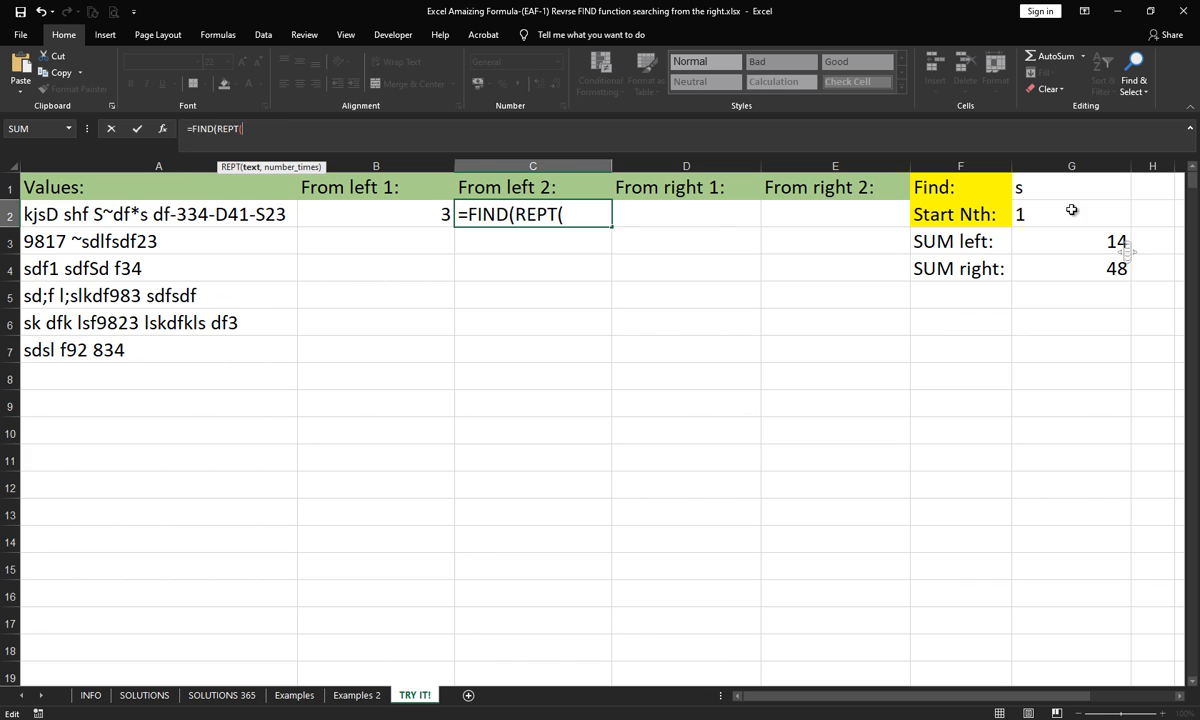
pyautogui.click(1034, 187)
pyautogui.write(',')
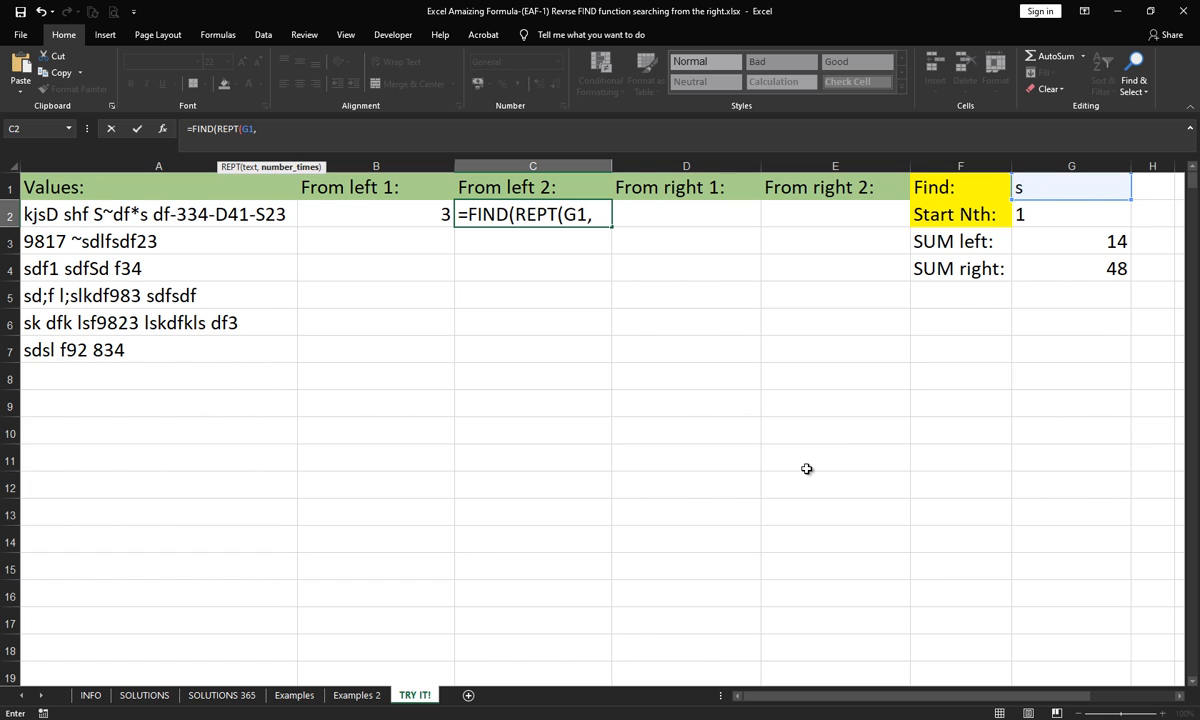
pyautogui.write('le')
# - Complete the REPT argument of the C2 formula with LEN(A2) as the number of repetitions
pyautogui.press('Down')
pyautogui.press('Down')
pyautogui.press('Tab')
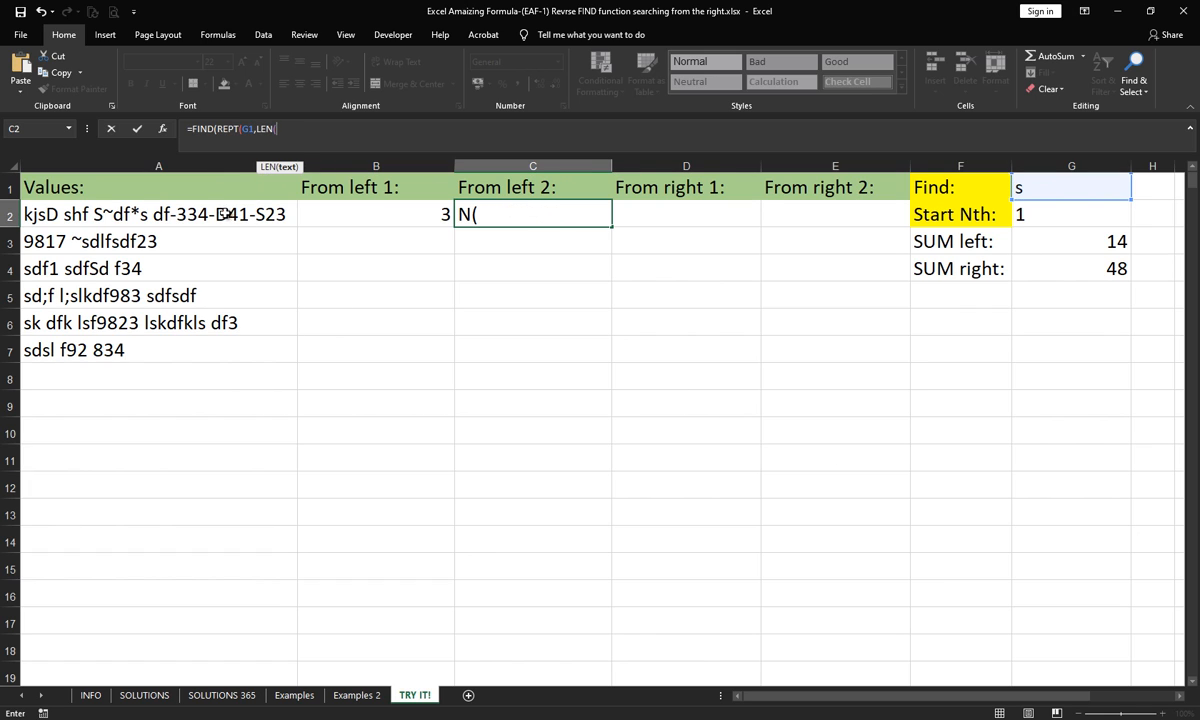
pyautogui.click(225, 214)
pyautogui.write('))')
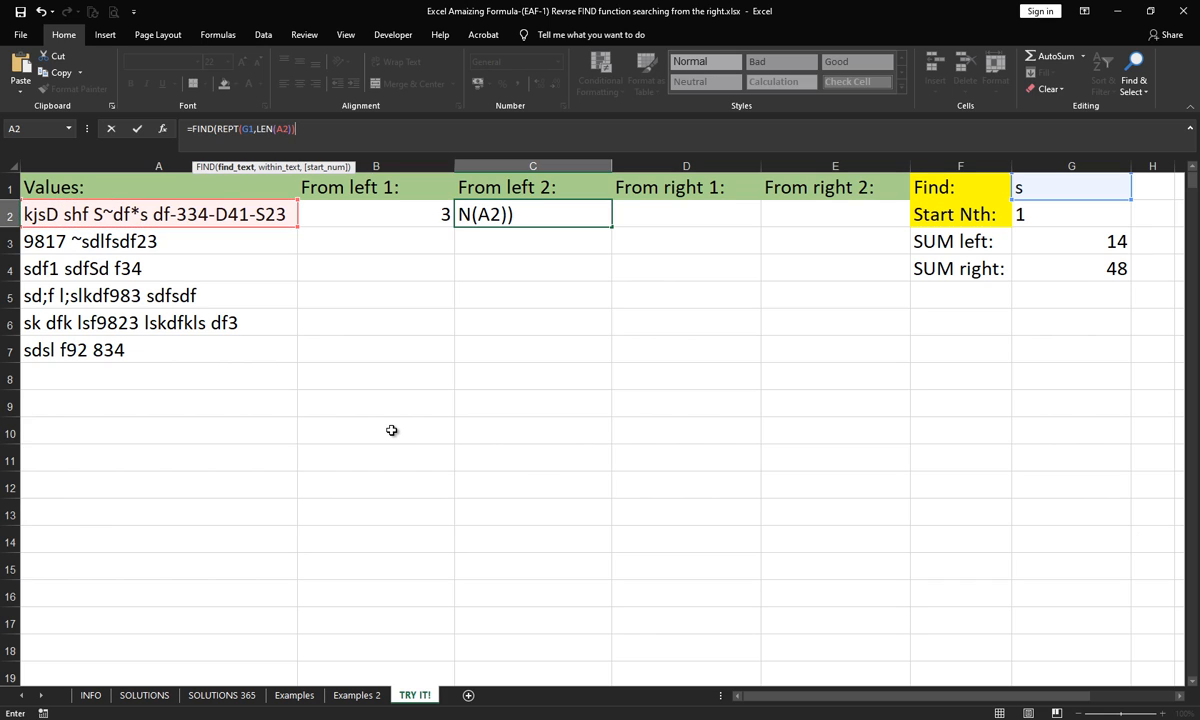
pyautogui.write(',')
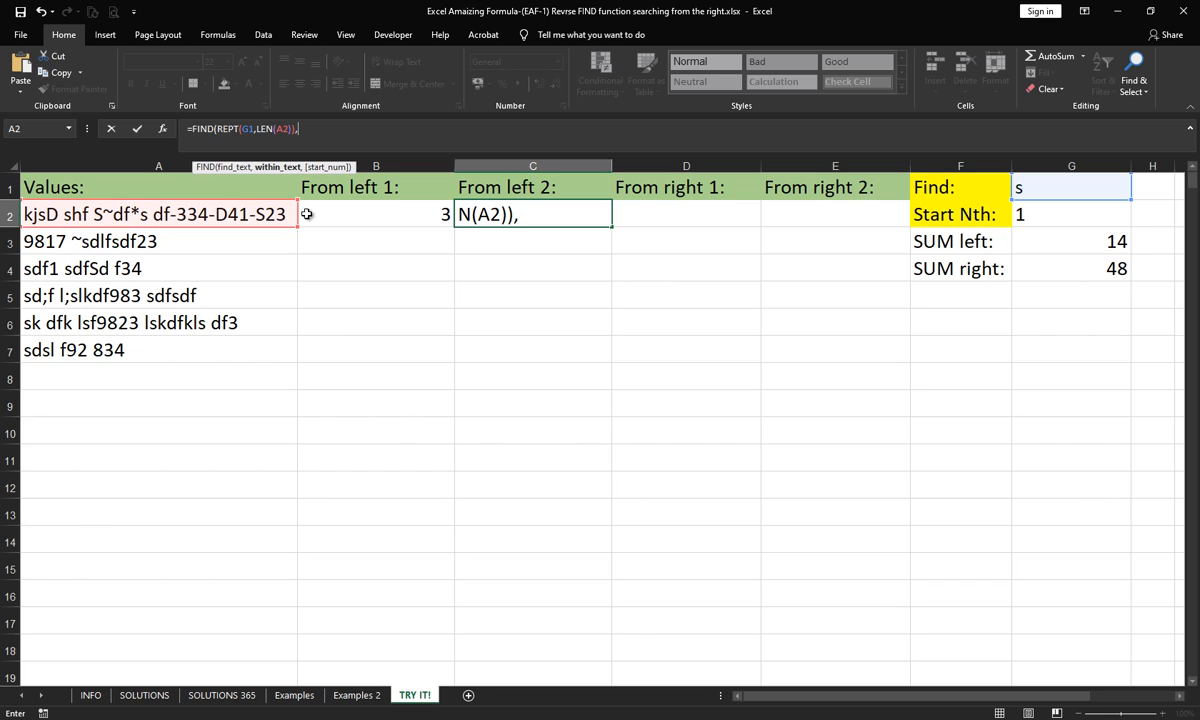
pyautogui.write('sub')
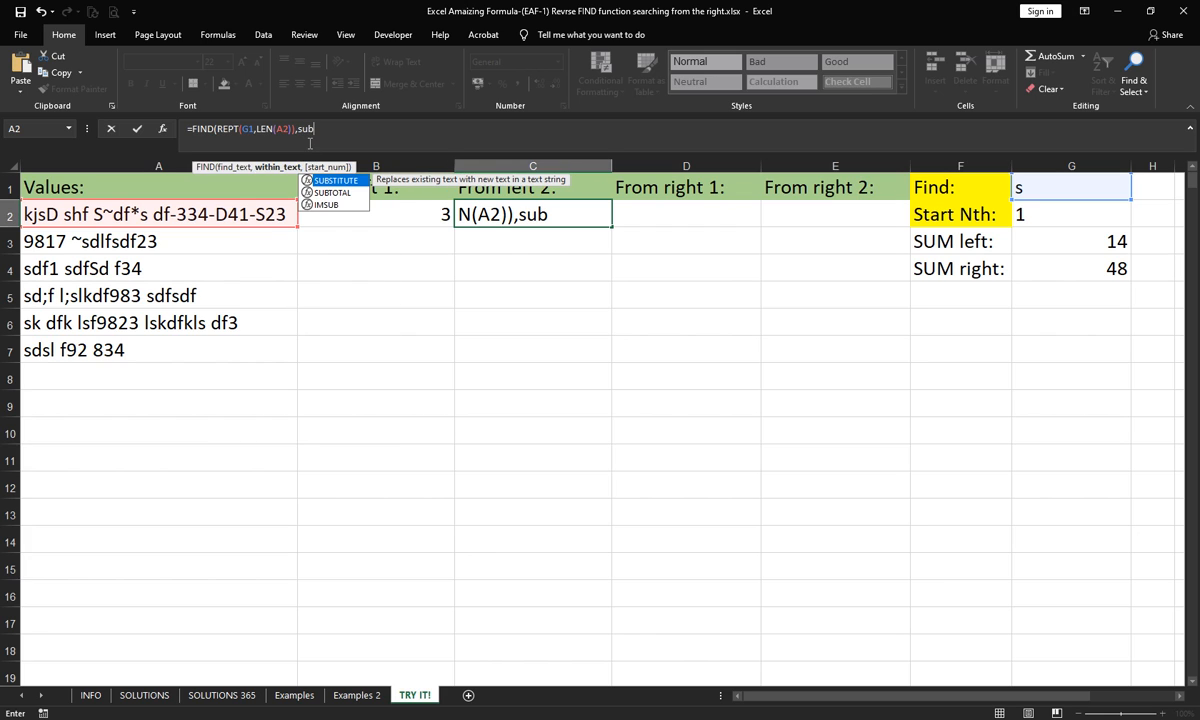
# - Nest SUBSTITUTE as the within-text argument of the C2 formula, with A2 as the text and G1 as the old text
pyautogui.press('Tab')
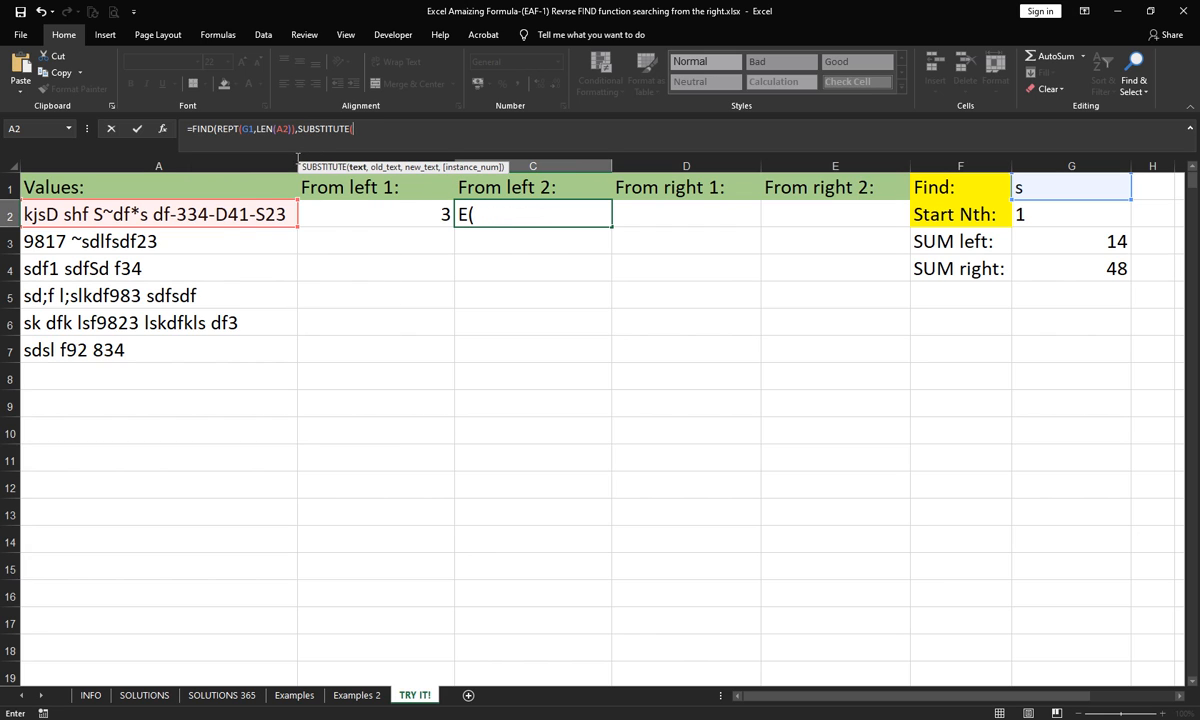
pyautogui.click(208, 204)
pyautogui.write(',')
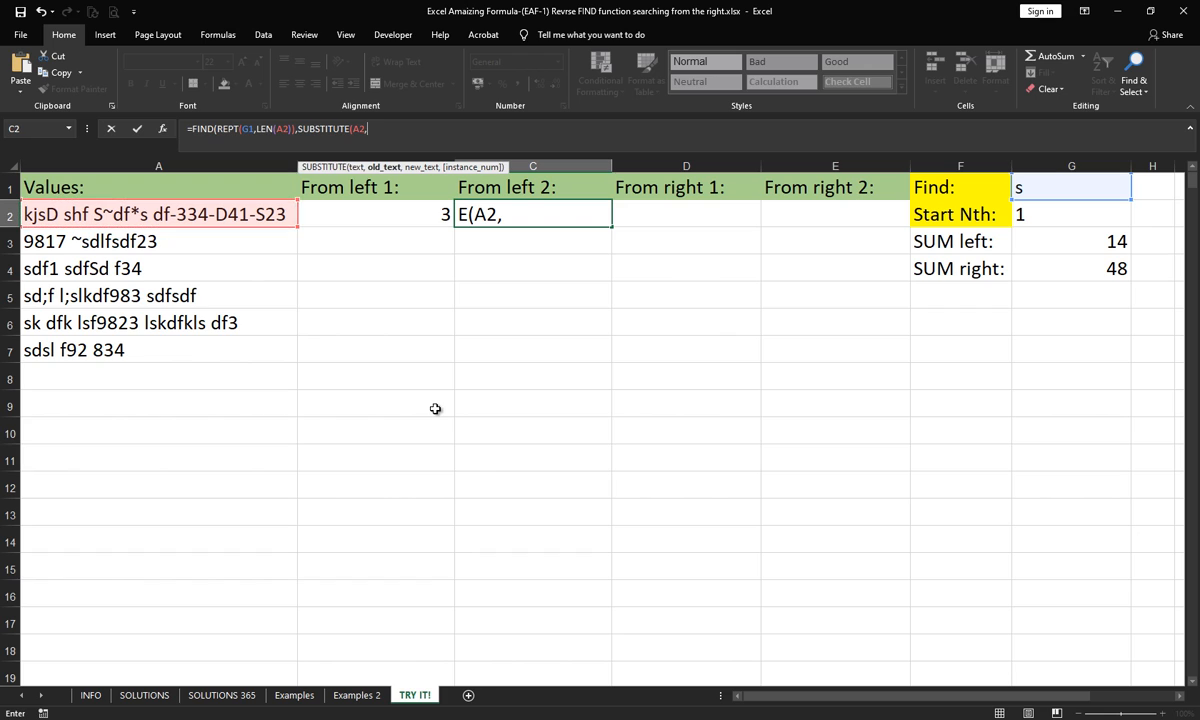
pyautogui.click(1045, 186)
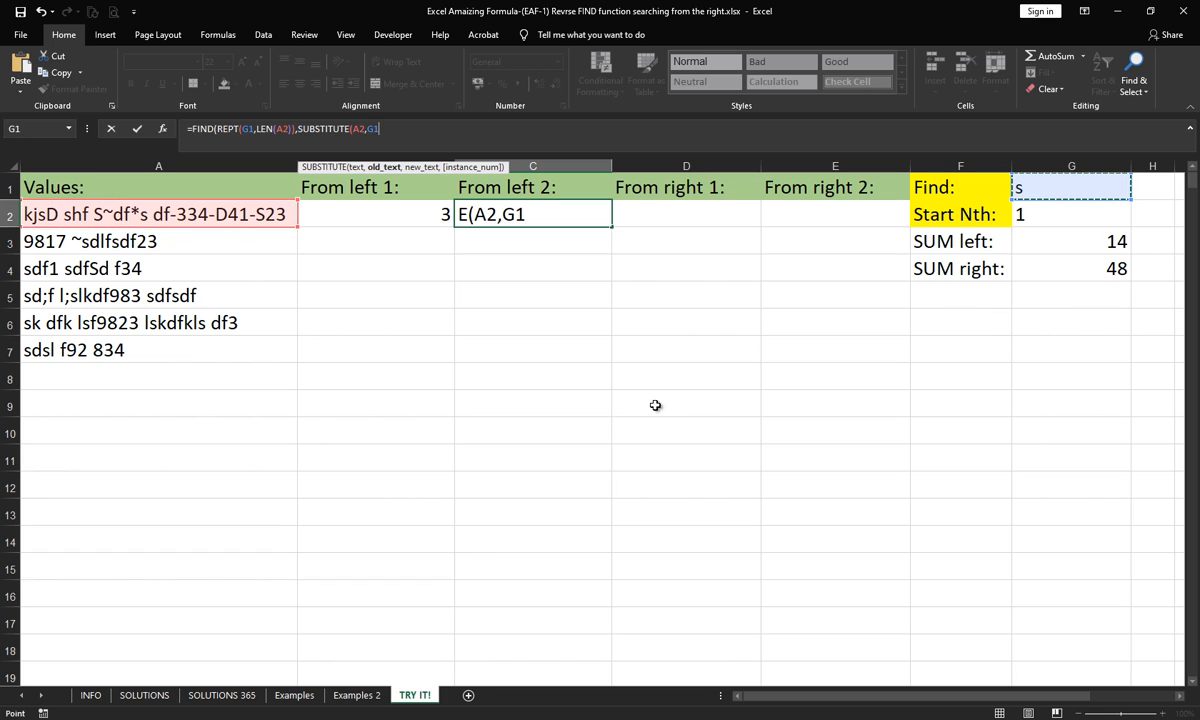
pyautogui.write(',')
# - Finish the C2 formula by reusing REPT(G1,LEN(A2)) as SUBSTITUTE's new text and G2 as its instance number
pyautogui.click(234, 141)
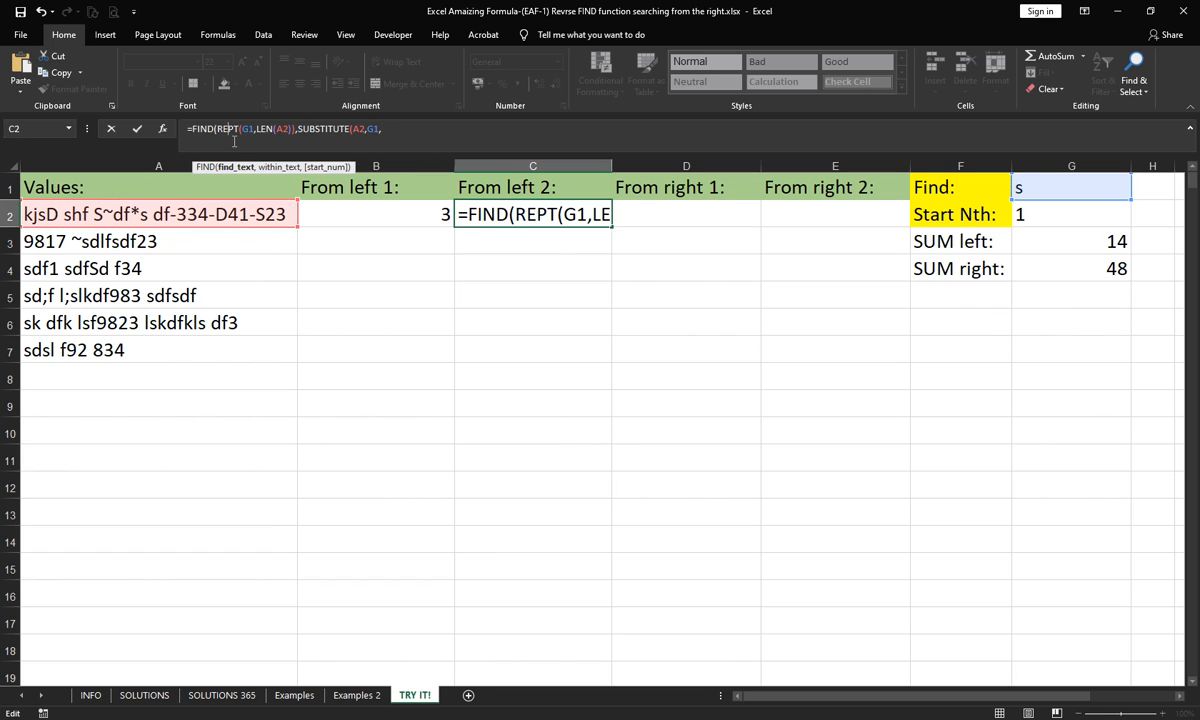
pyautogui.click(245, 167)
pyautogui.hotkey('ctrl', 'c')
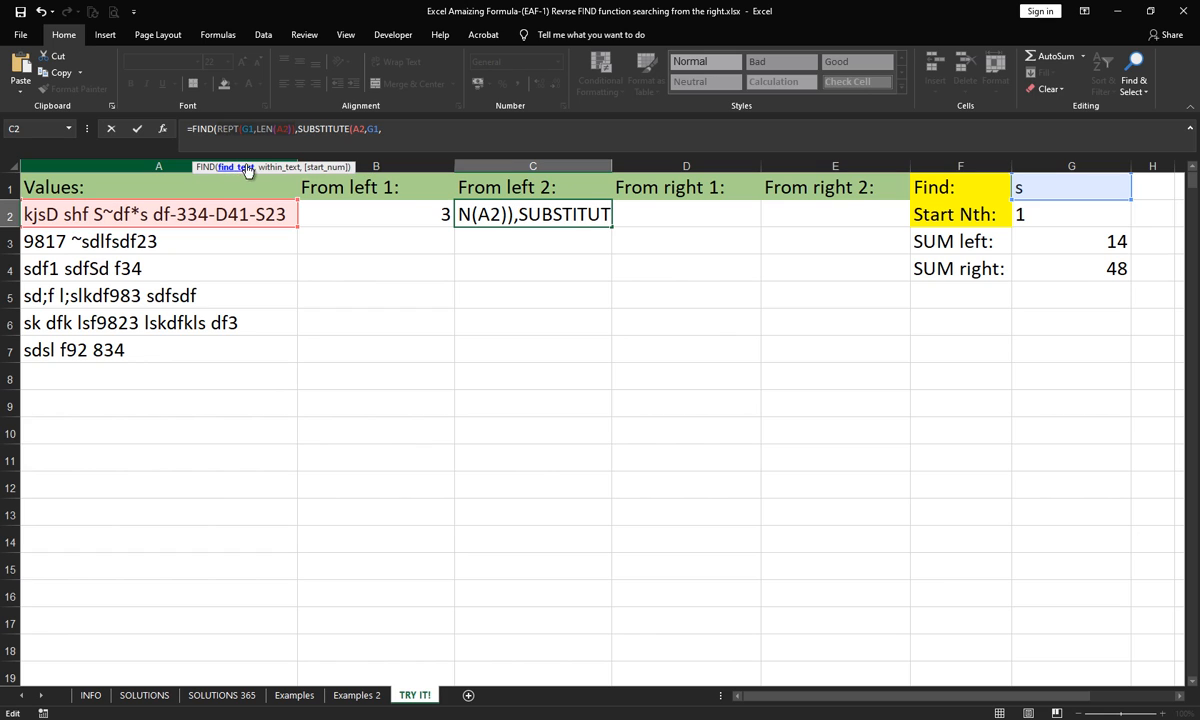
pyautogui.click(410, 132)
pyautogui.hotkey('ctrl', 'v')
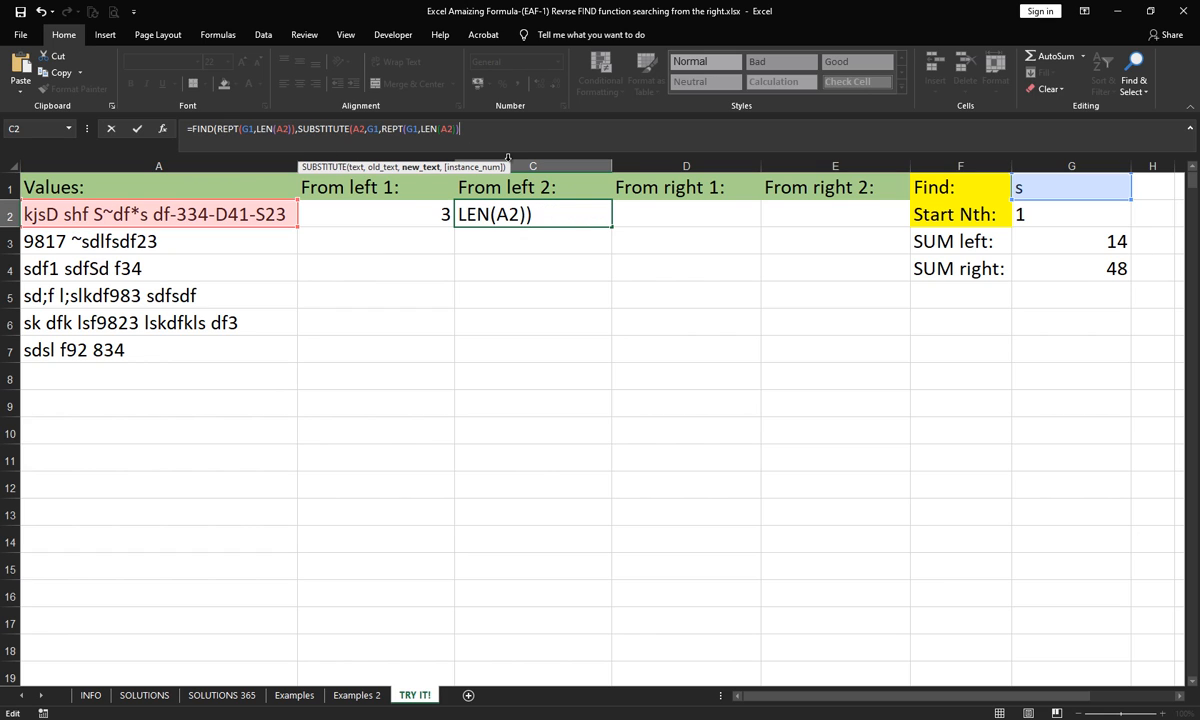
pyautogui.write(',')
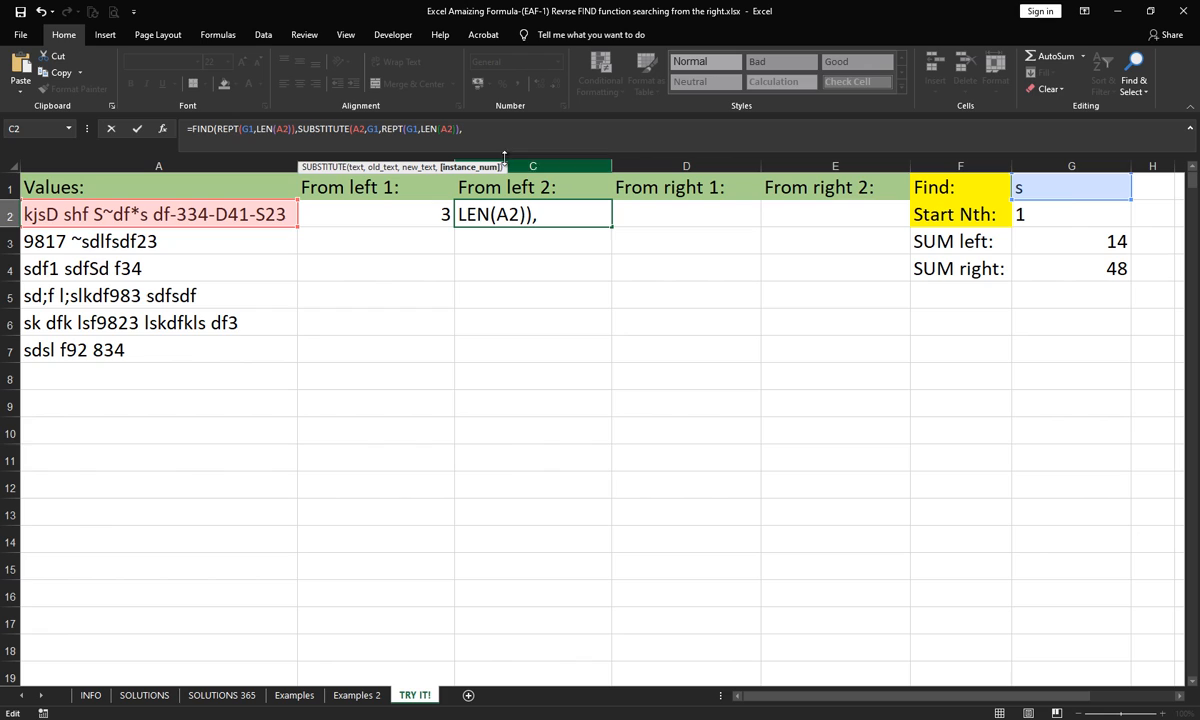
pyautogui.click(1050, 208)
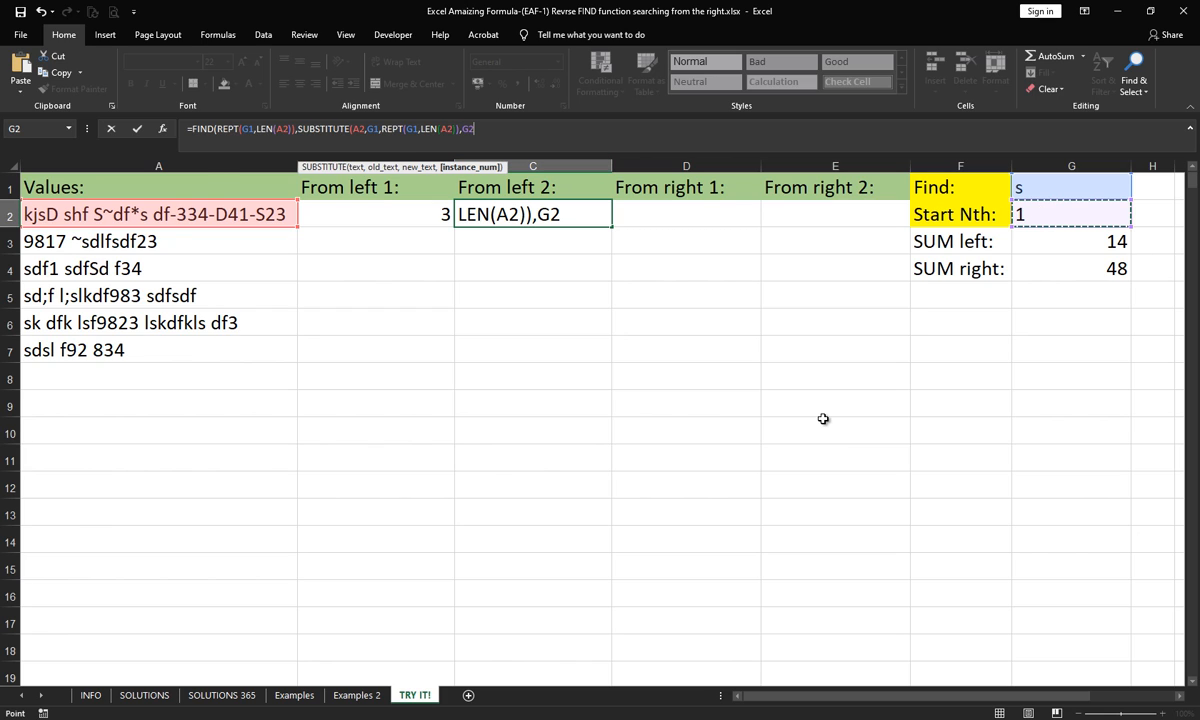
pyautogui.write('))')
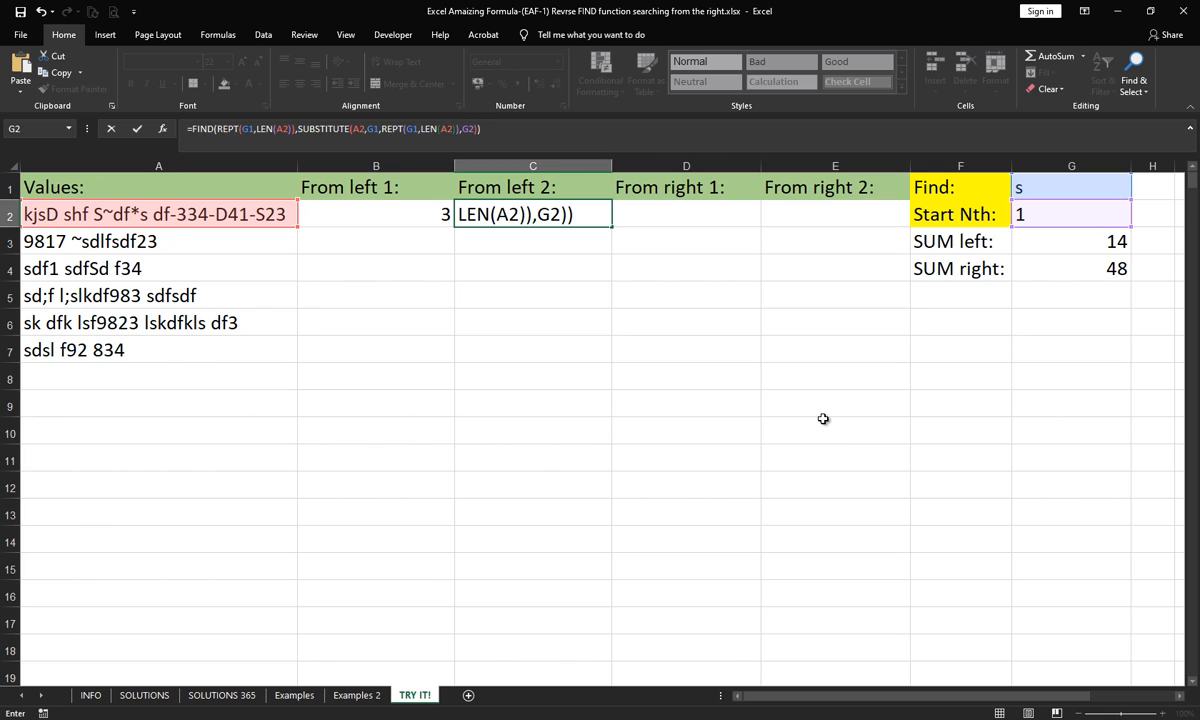
pyautogui.press('Return')
# - Check the formulas in B2 and C2 against each other with Start Nth values 2 and 3, and reset G2 to 1
pyautogui.click(1040, 214)
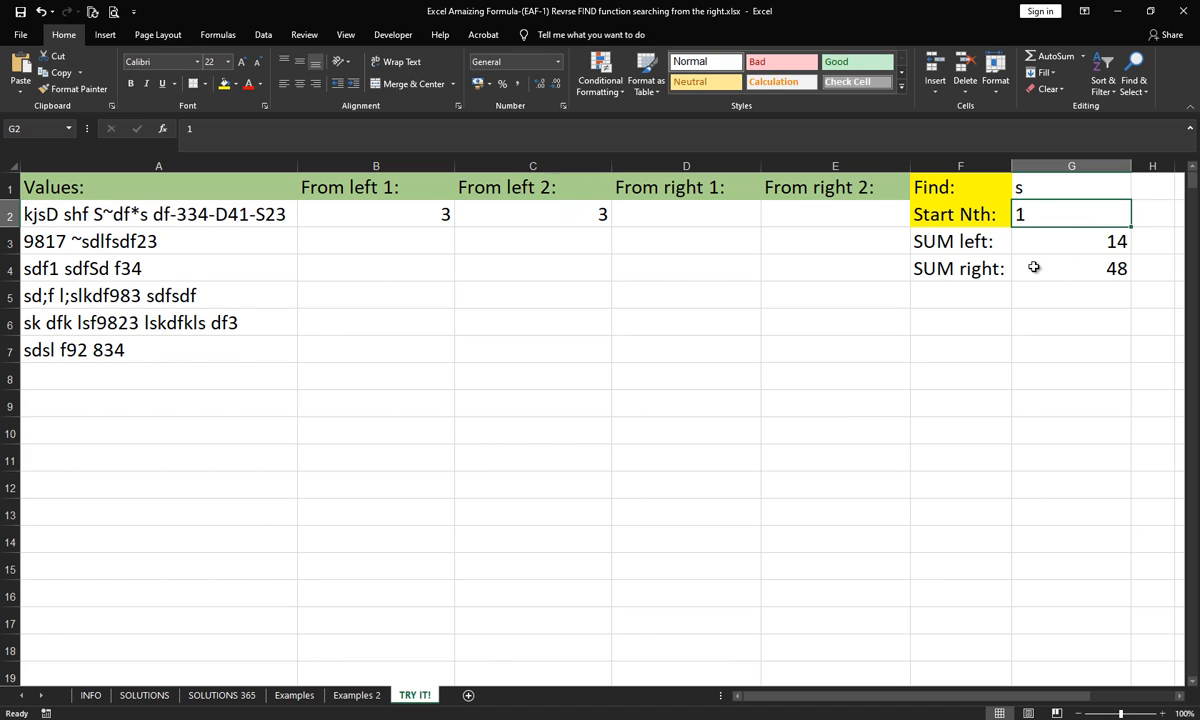
pyautogui.write('2')
pyautogui.press('Return')
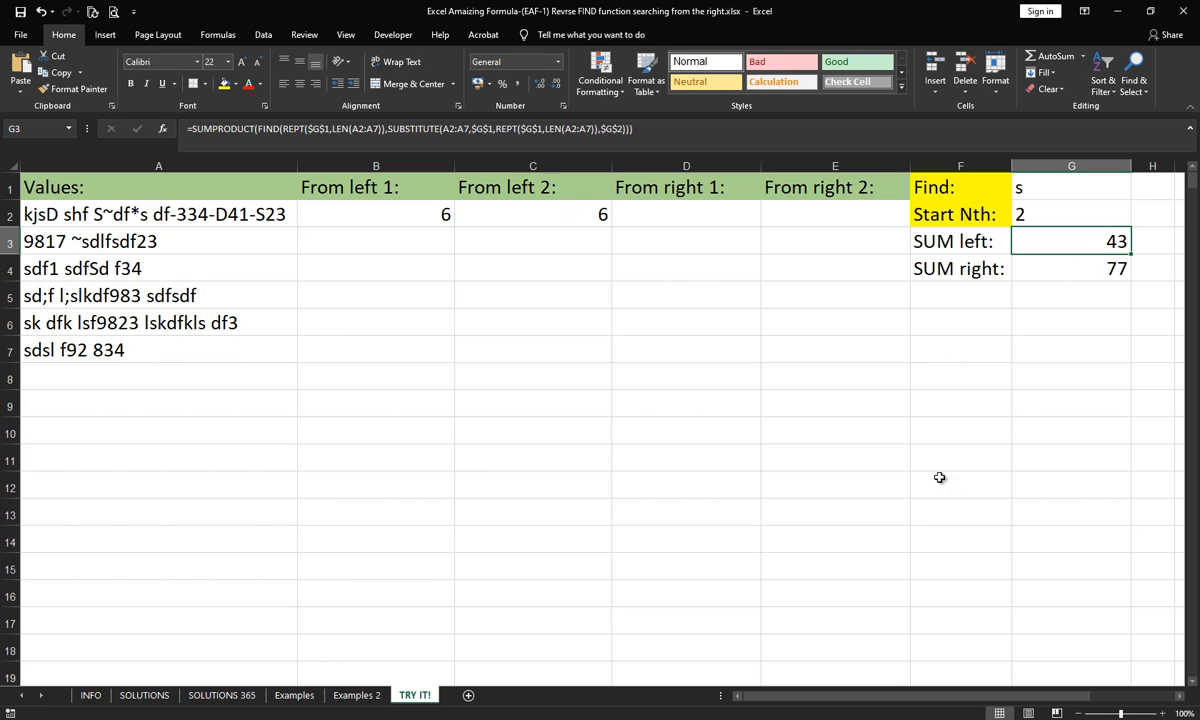
pyautogui.click(1035, 211)
pyautogui.write('3')
pyautogui.press('Return')
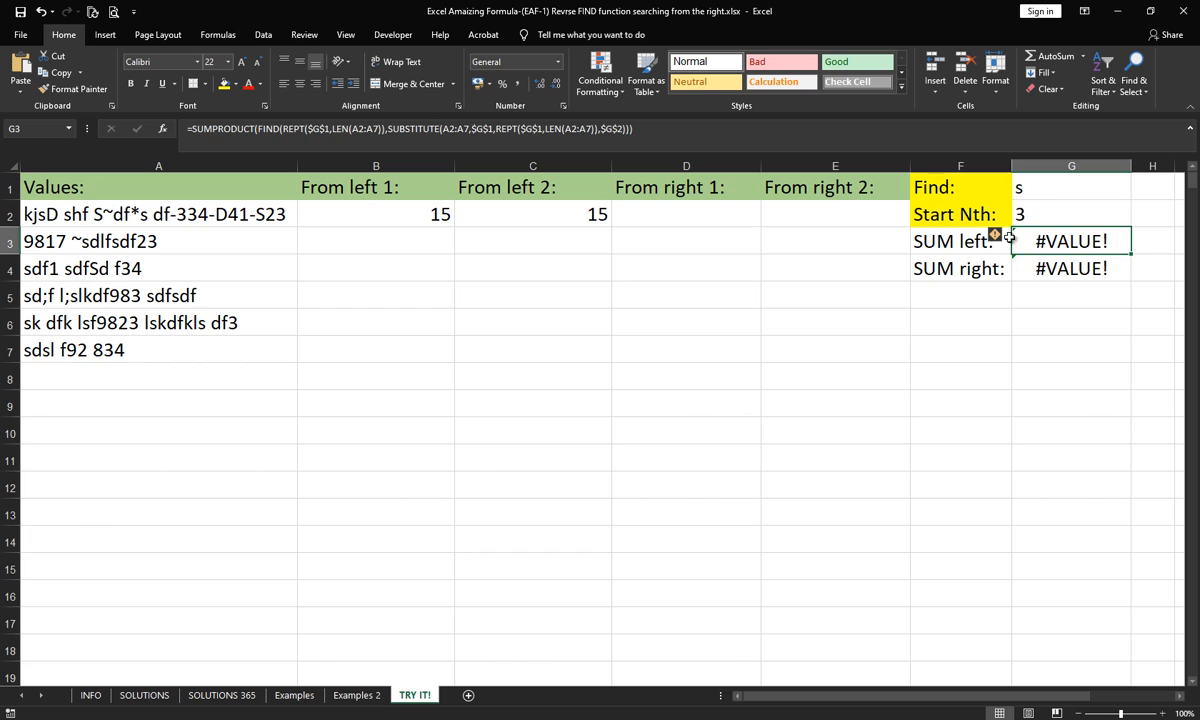
pyautogui.click(1033, 210)
pyautogui.write('1')
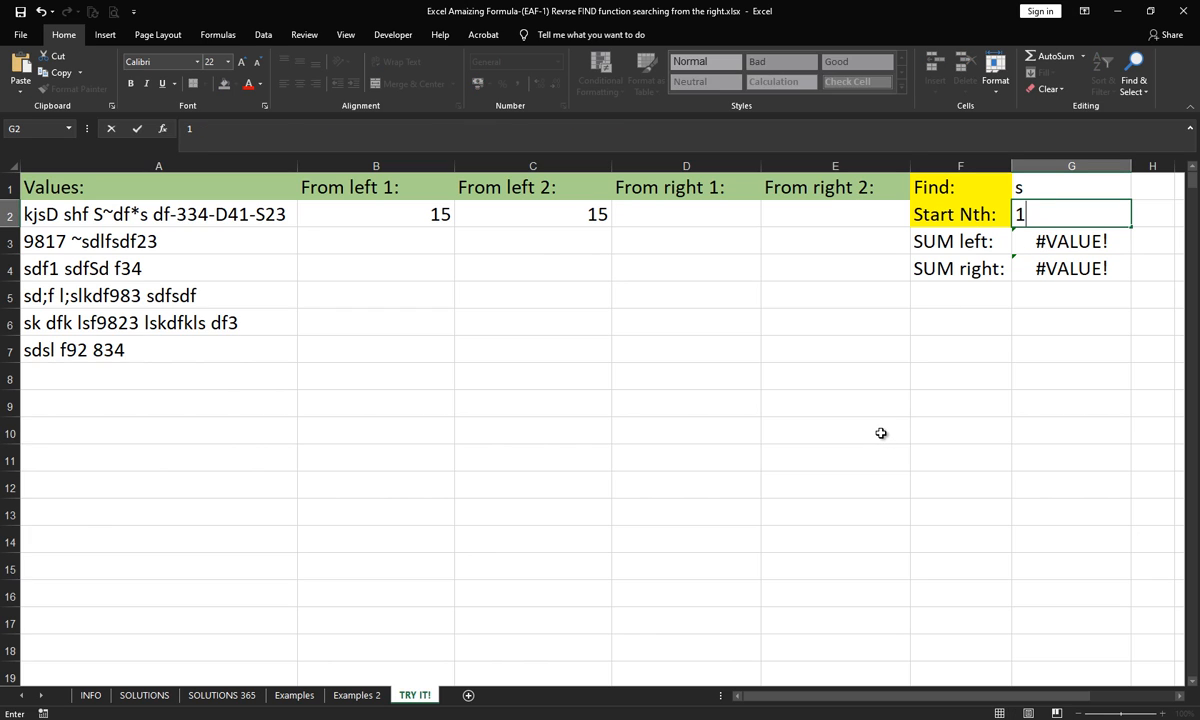
pyautogui.press('Return')
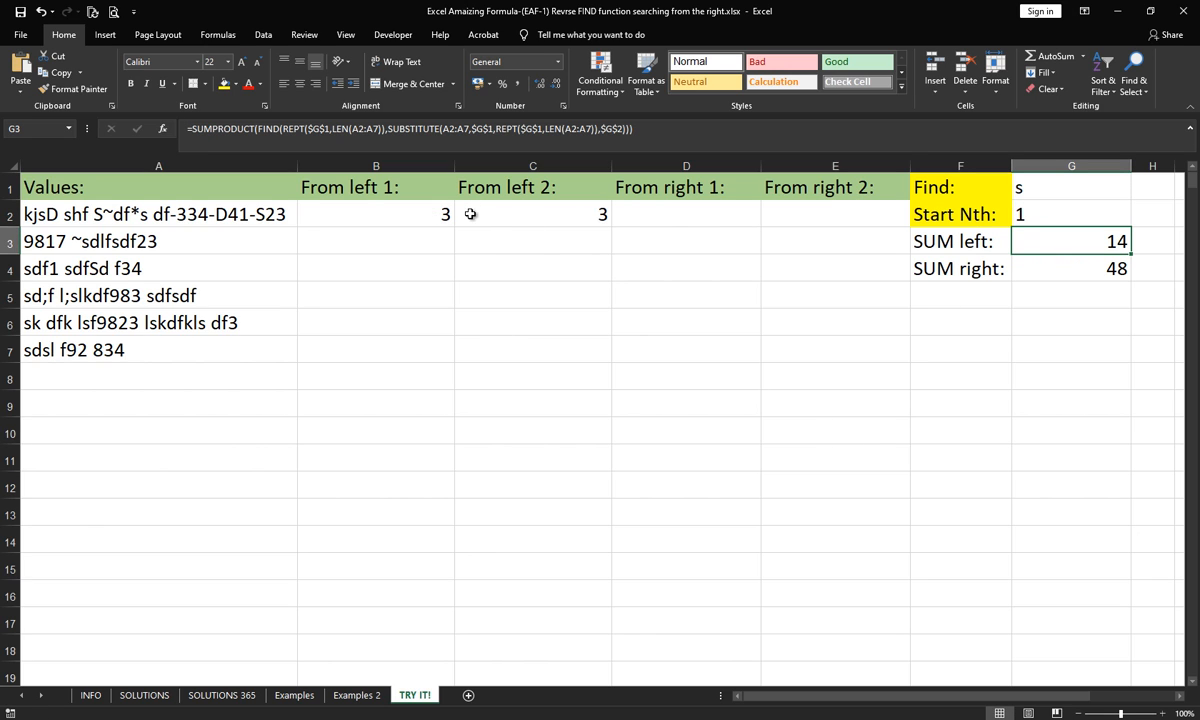
# - Compare the AGGREGATE formula in B2 with the FIND and SUBSTITUTE formula in C2
pyautogui.moveTo(405, 201); pyautogui.dragTo(442, 216)
pyautogui.click(440, 222)
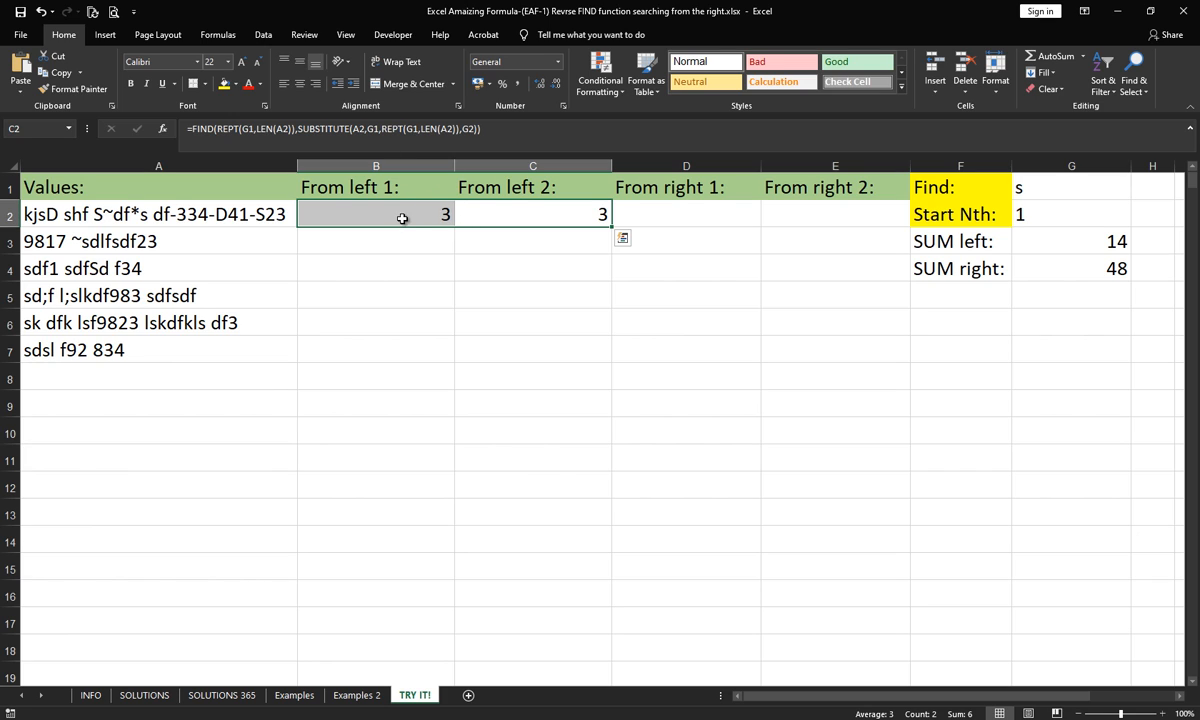
pyautogui.click(489, 217)
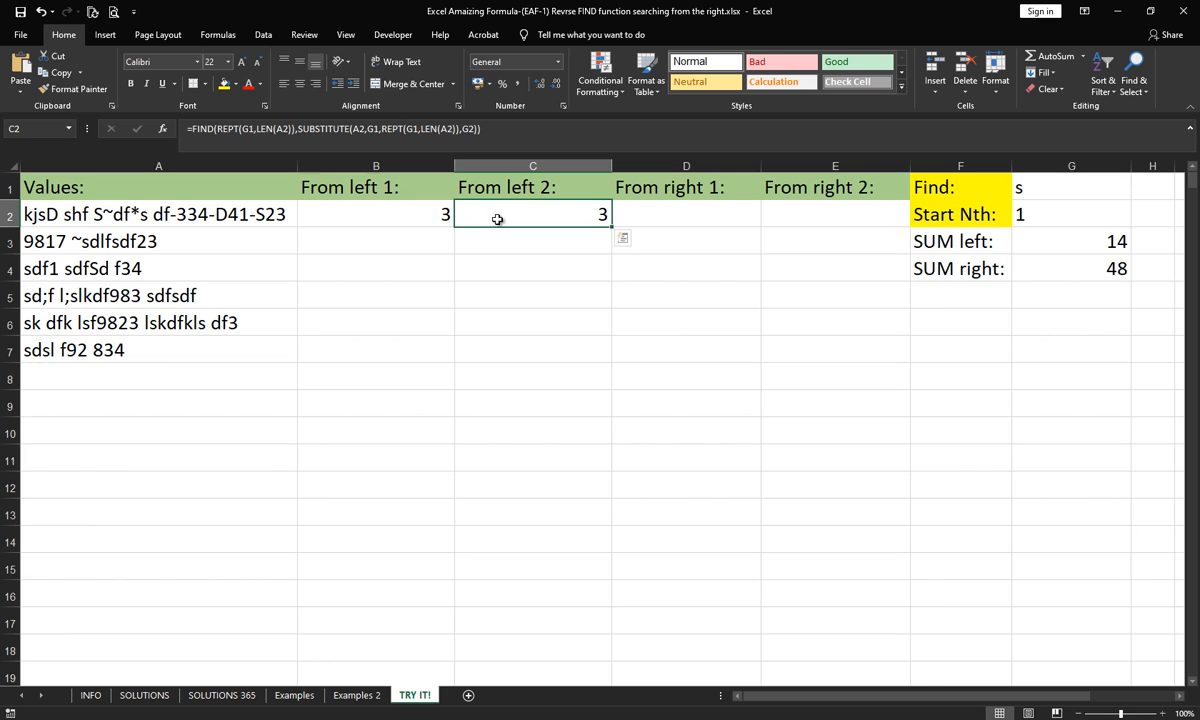
pyautogui.click(427, 217)
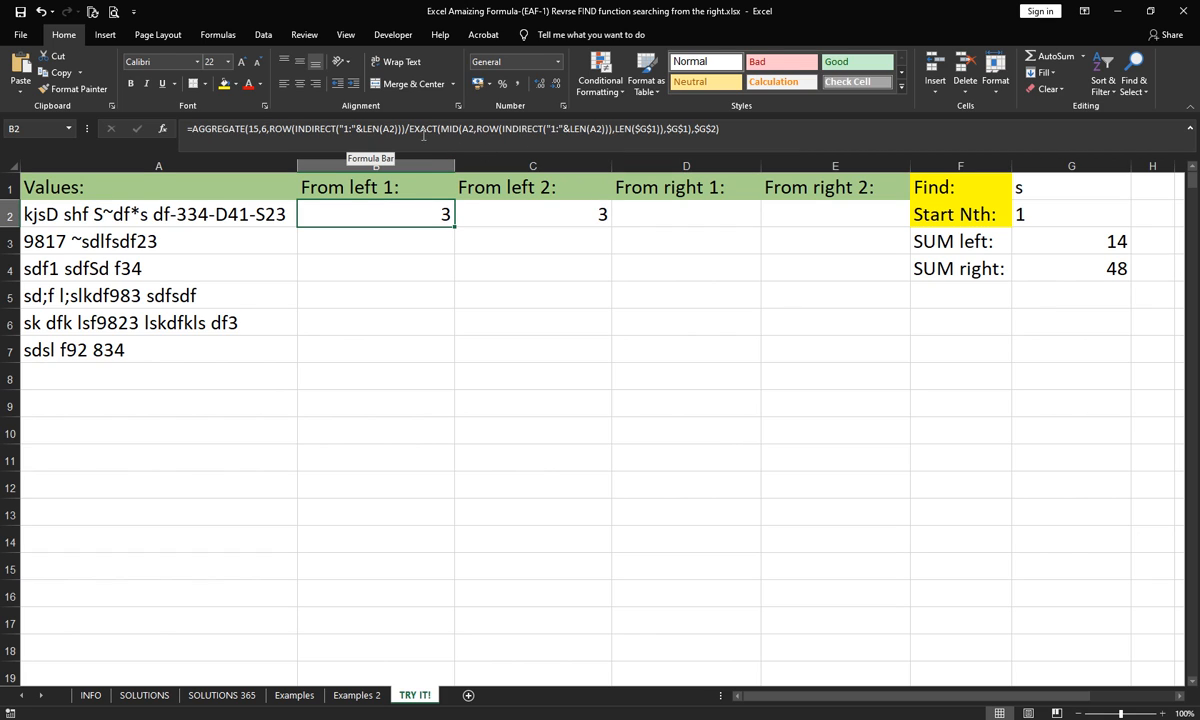
pyautogui.click(511, 214)
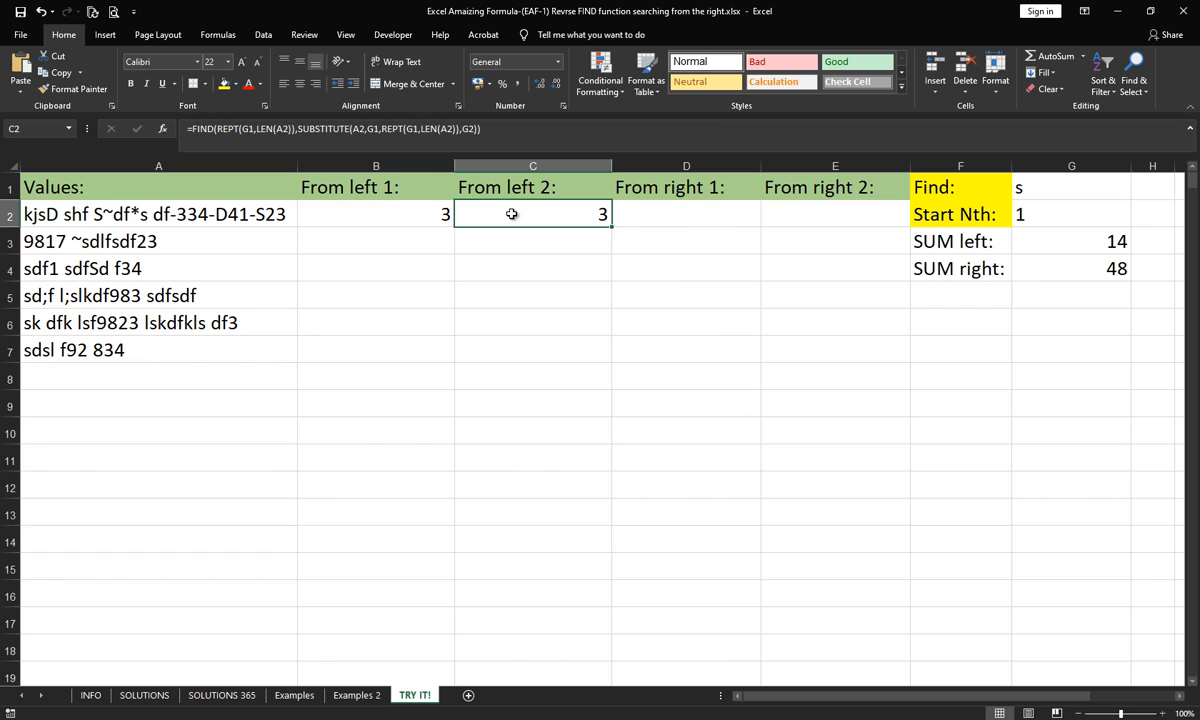
# - Switch to Chrome and copy the completed reverse FIND formula from the Computergaga article
pyautogui.click(628, 210)
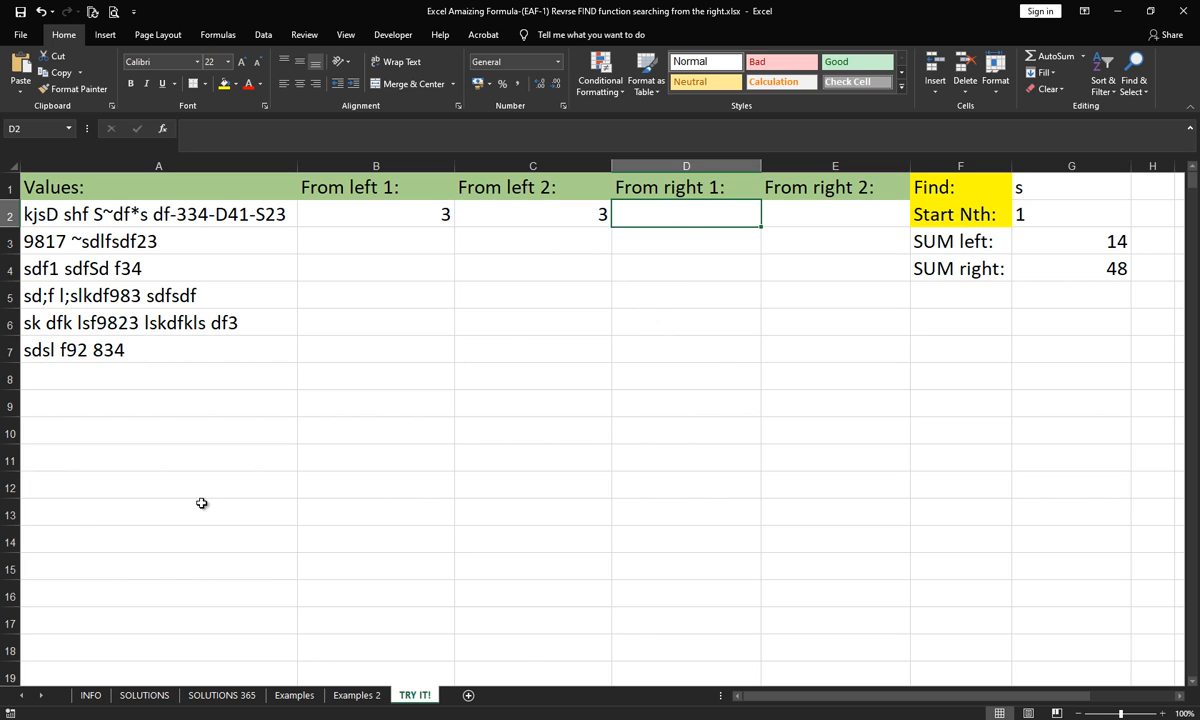
pyautogui.moveTo(78, 719)
pyautogui.click(226, 661)
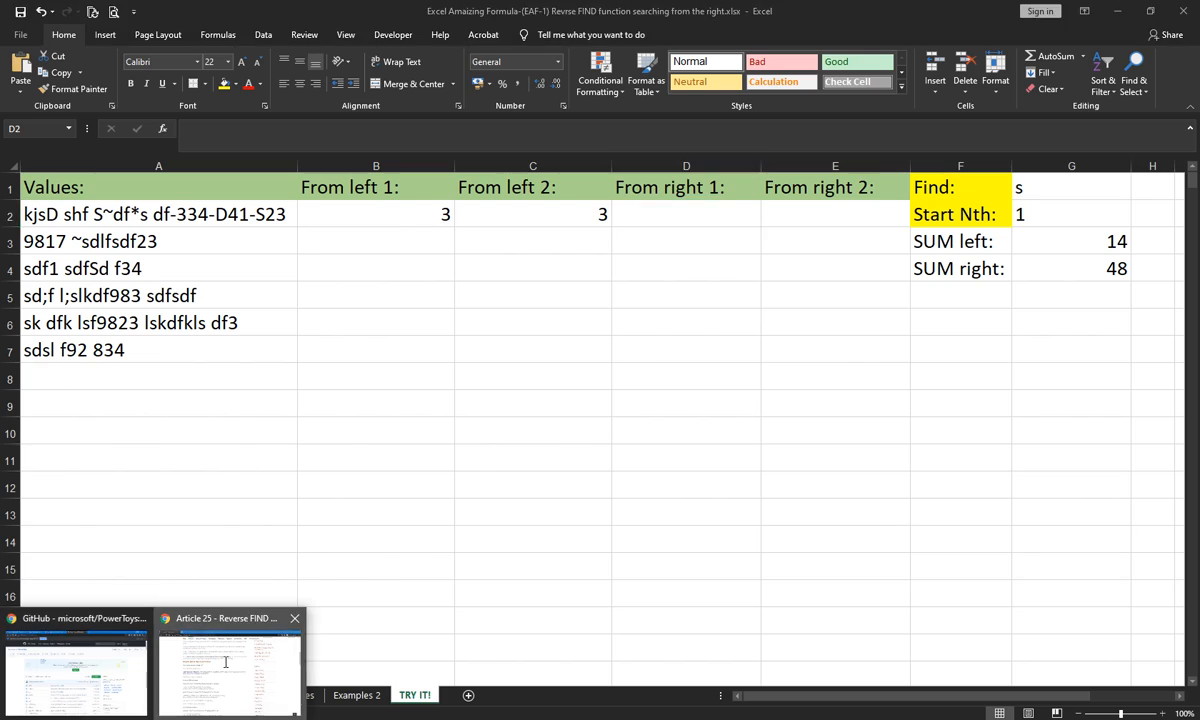
pyautogui.click(265, 14)
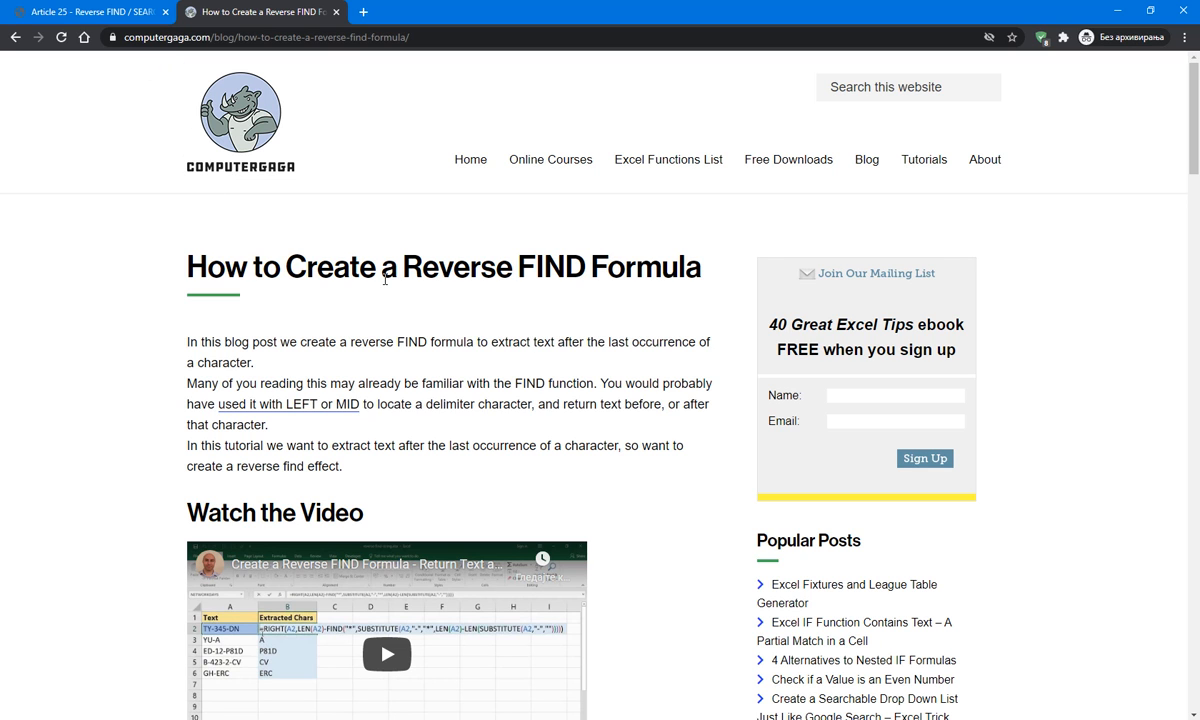
pyautogui.scroll(-12, 716, 268)
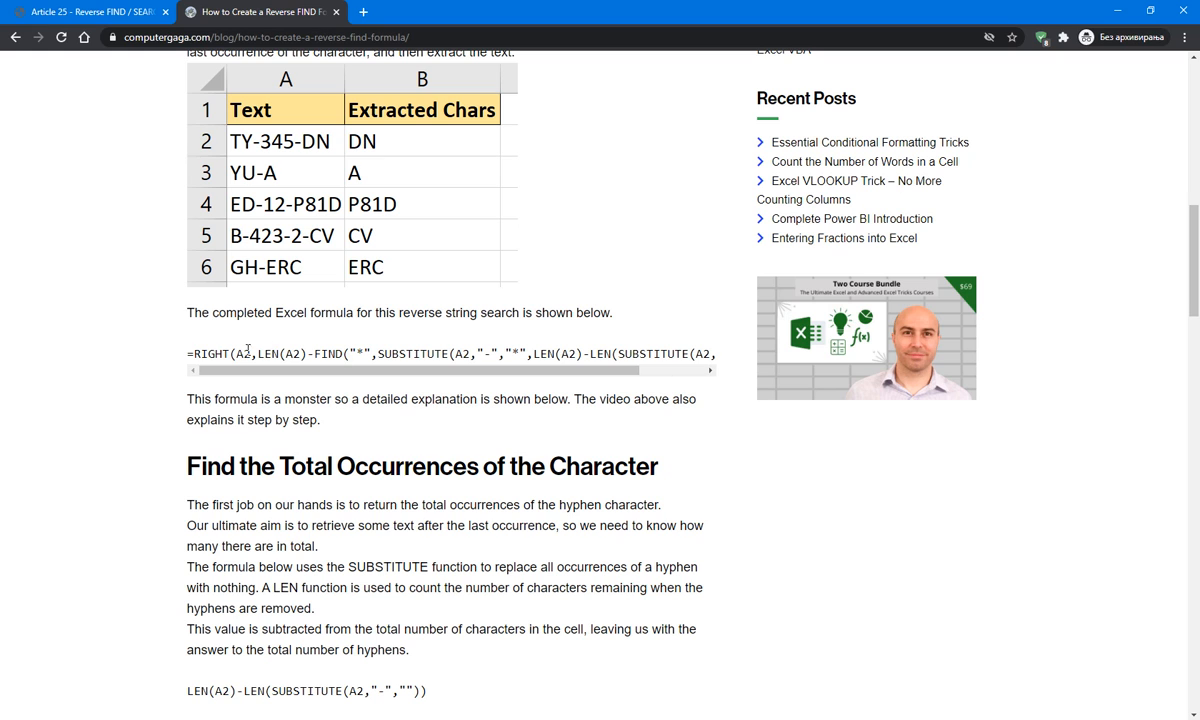
pyautogui.moveTo(194, 353); pyautogui.dragTo(713, 353)
pyautogui.rightClick(699, 358)
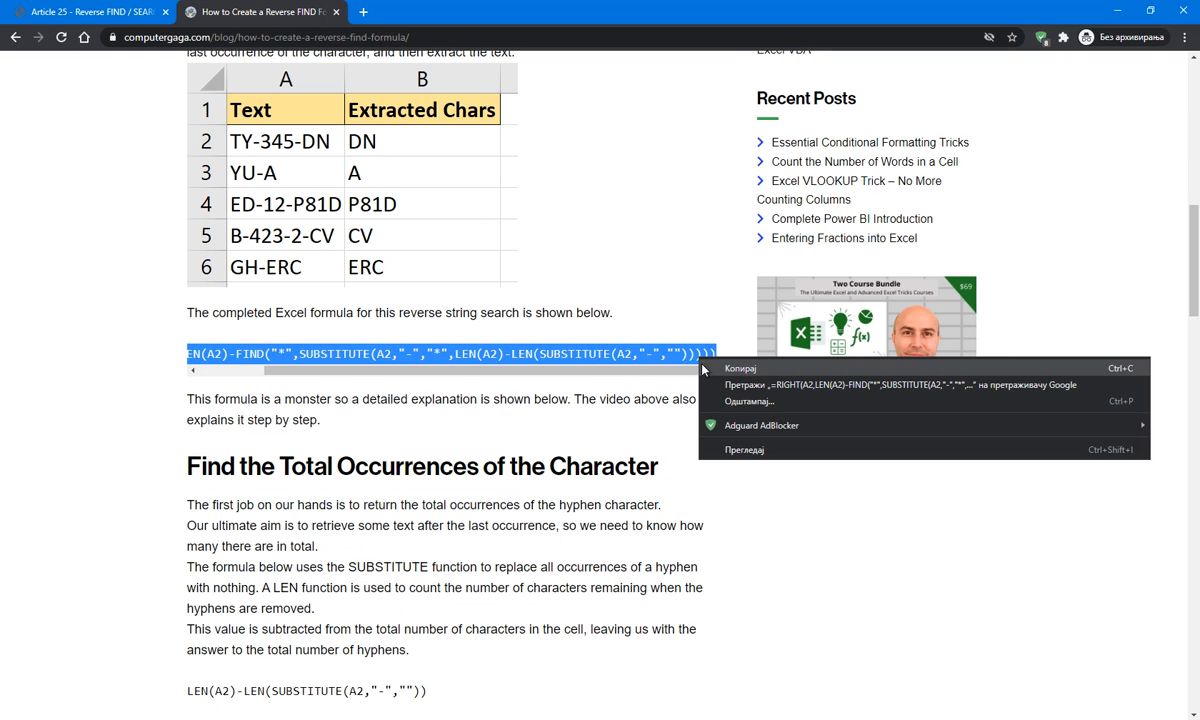
pyautogui.click(704, 368)
pyautogui.click(698, 356)
# - Return to Excel, paste the copied RIGHT formula into D2, and replace both "*" markers with a reference to G1
pyautogui.hotkey('alt', 'Tab')
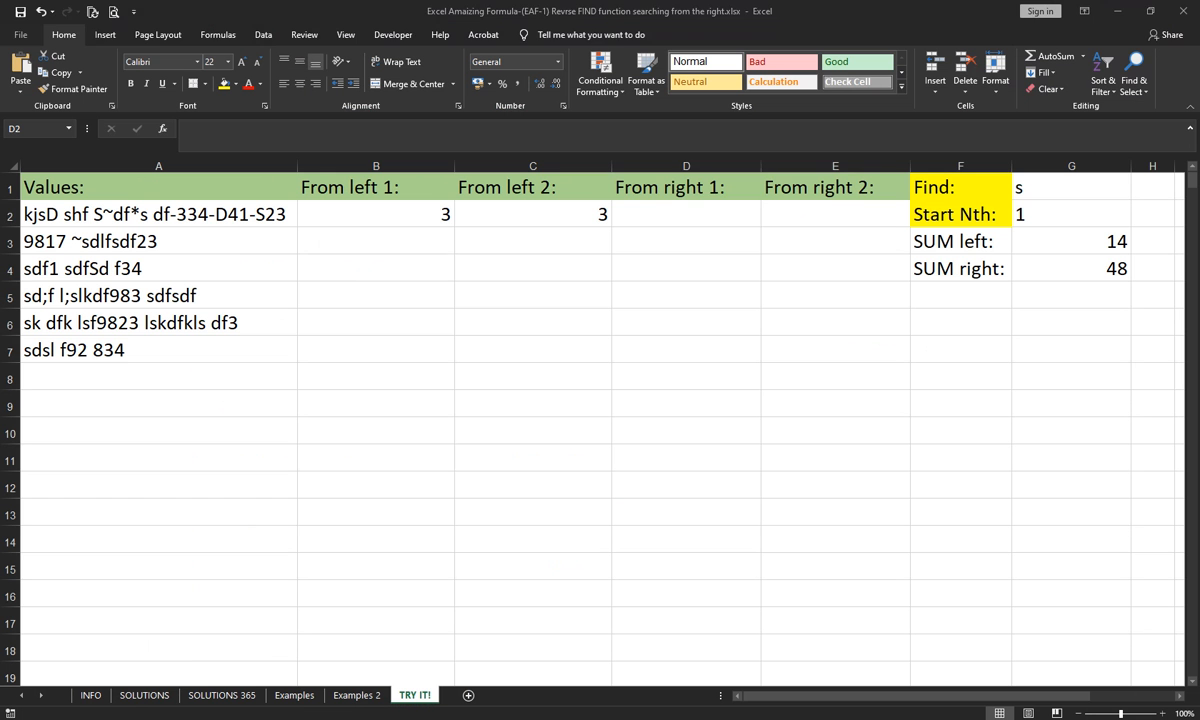
pyautogui.click(592, 129)
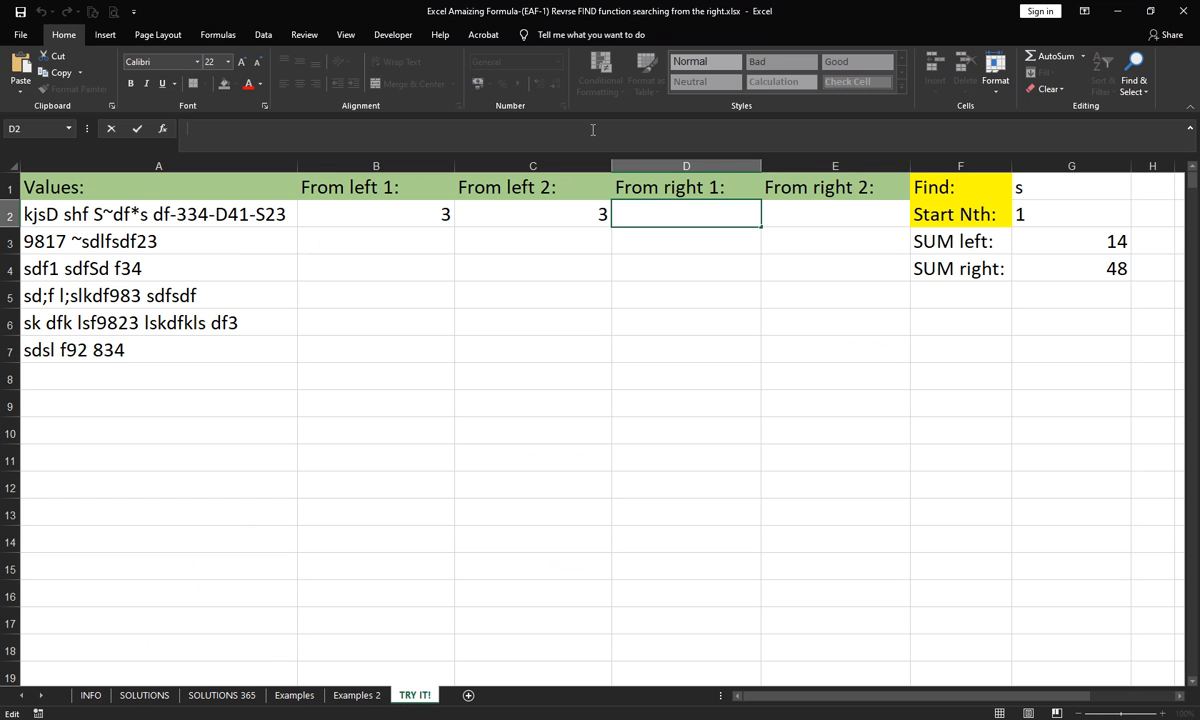
pyautogui.hotkey('ctrl', 'v')
pyautogui.click(308, 130)
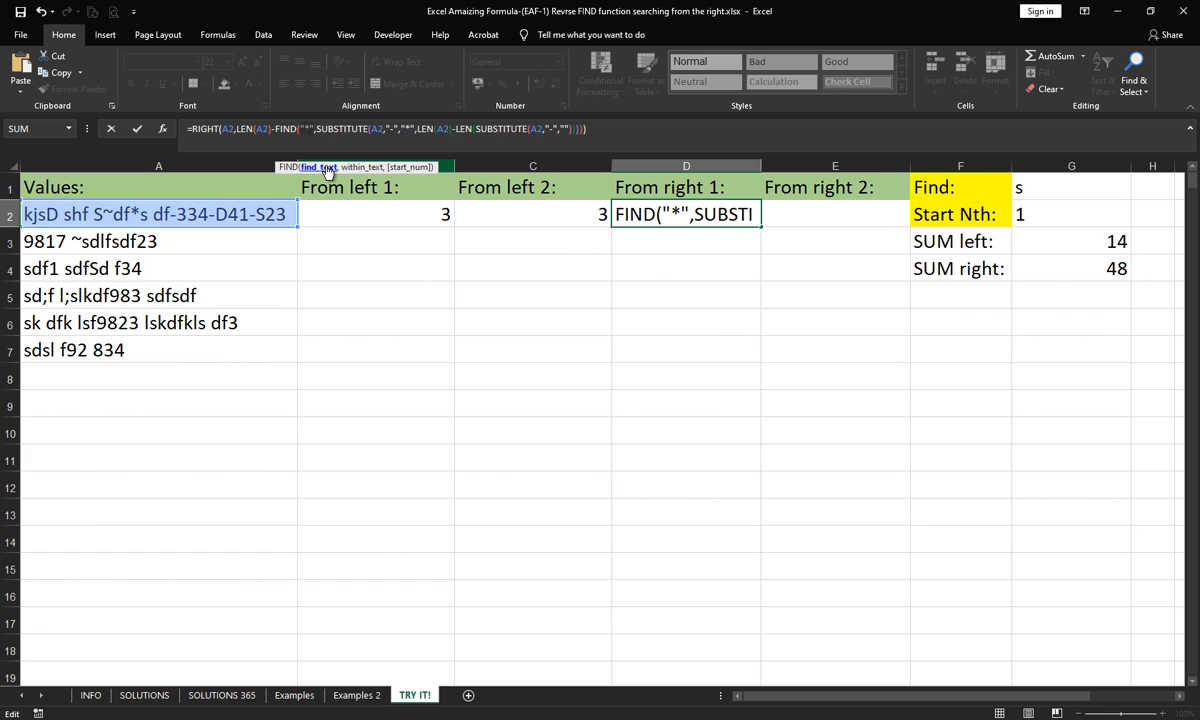
pyautogui.click(1016, 187)
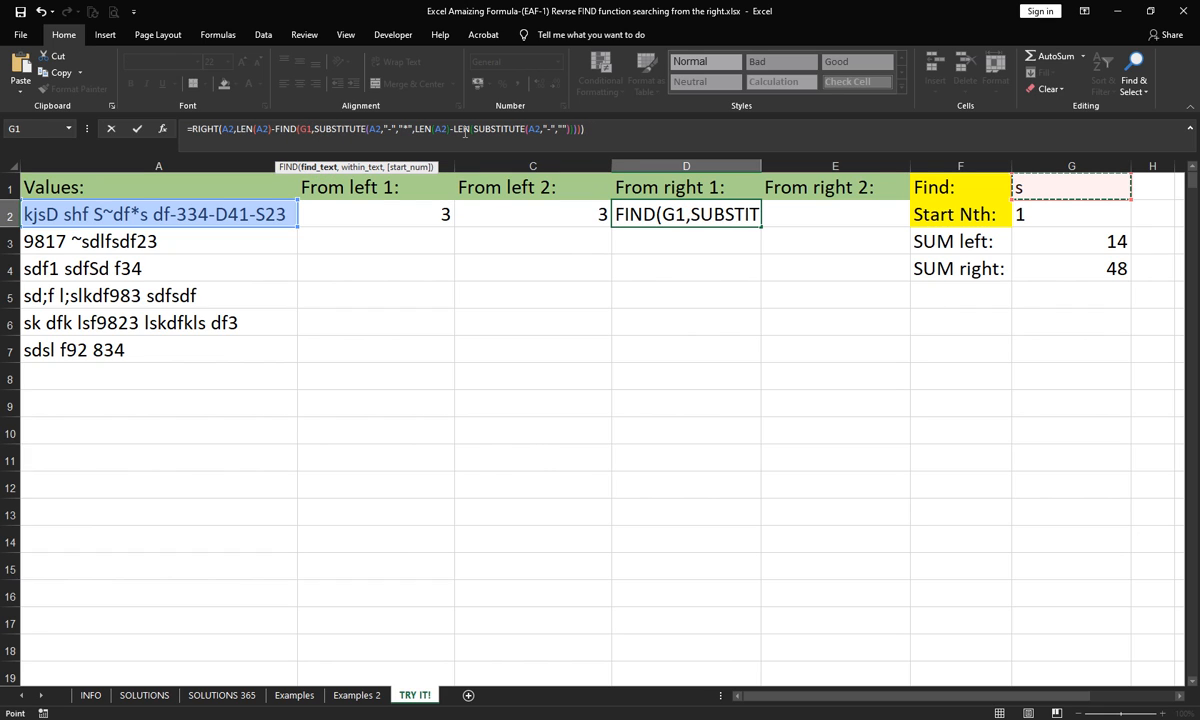
pyautogui.click(535, 128)
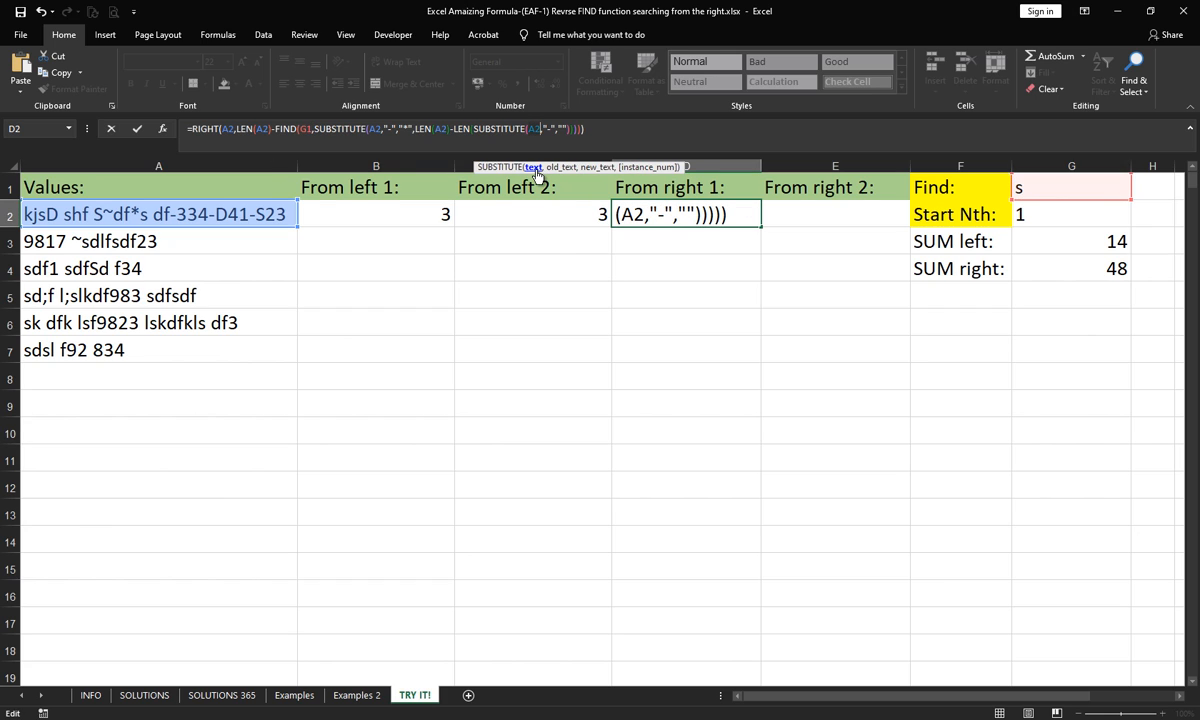
pyautogui.click(408, 128)
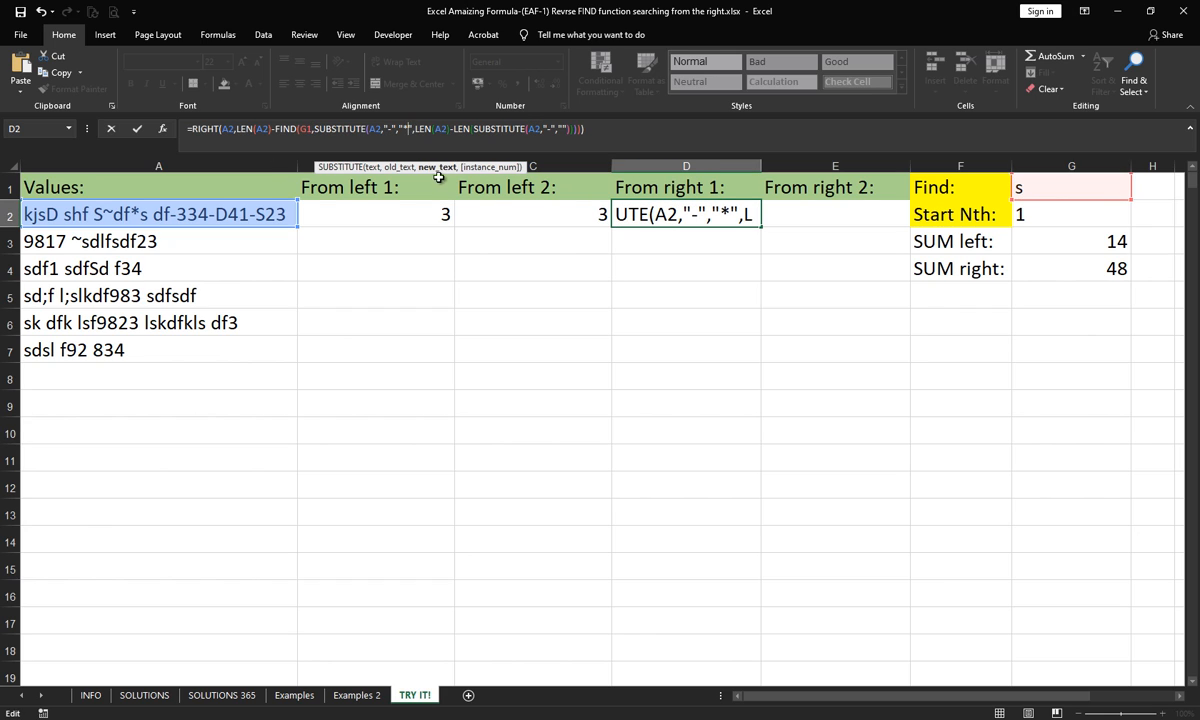
pyautogui.click(1037, 193)
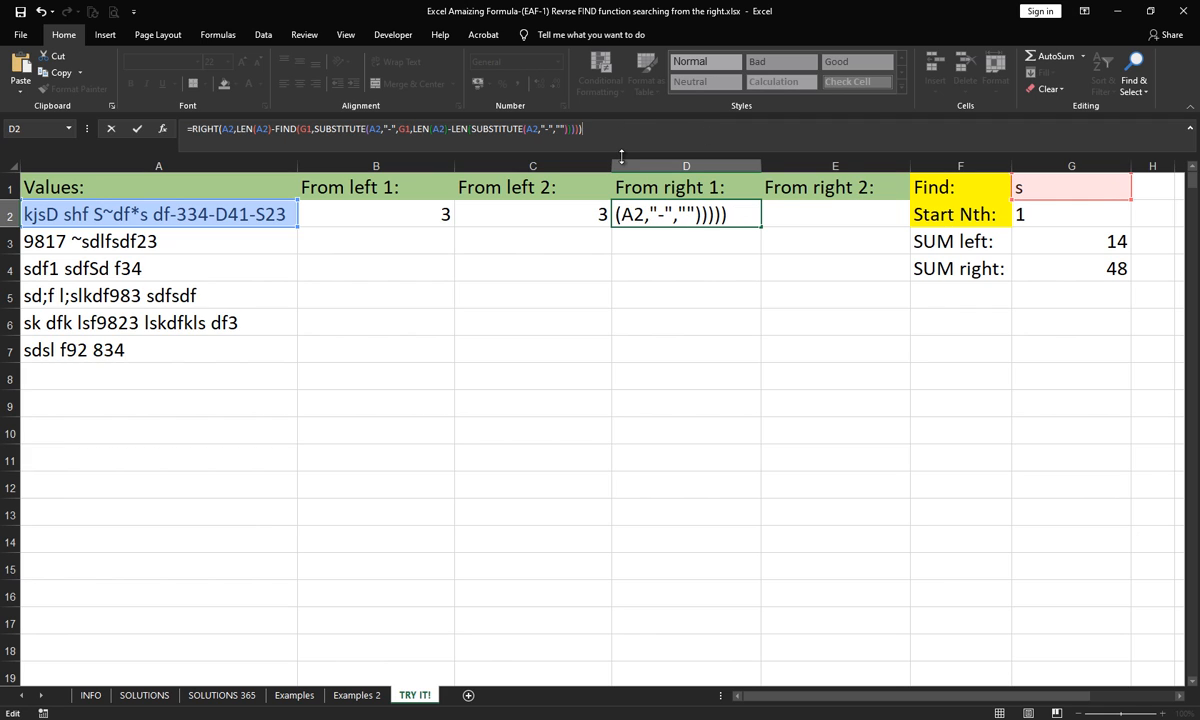
pyautogui.press('Return')
pyautogui.press('Up')
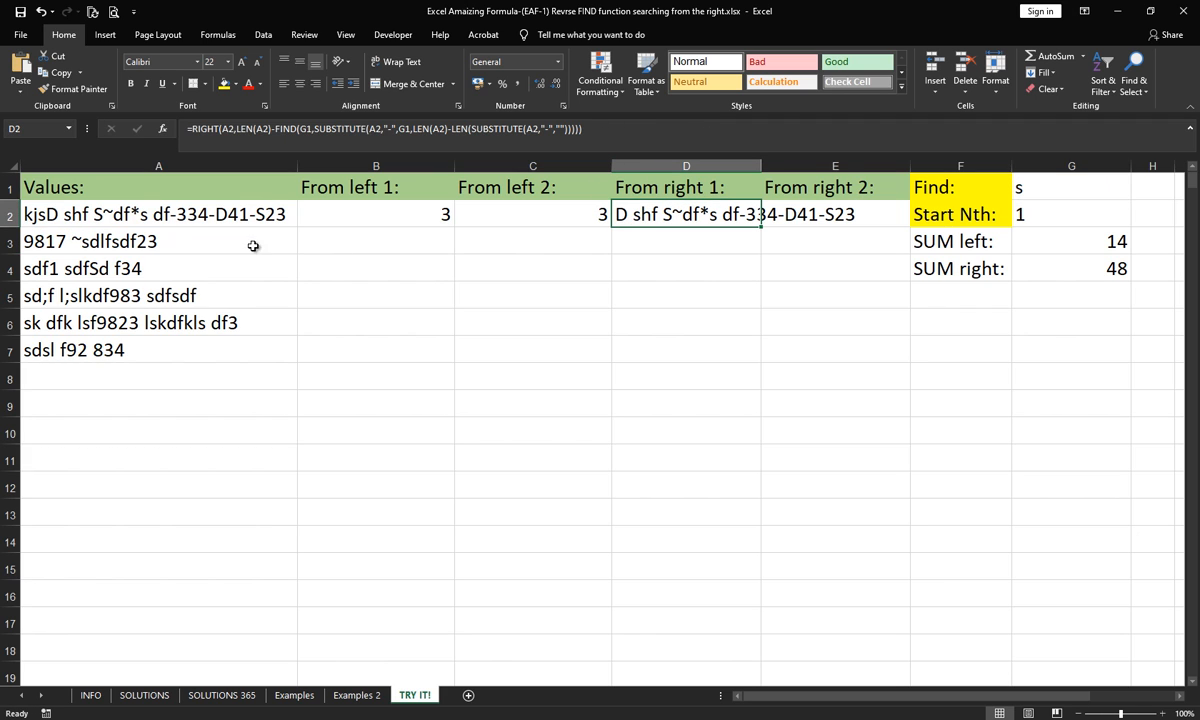
# - Test the D2 formula with * as the Find character in G1
pyautogui.click(1033, 186)
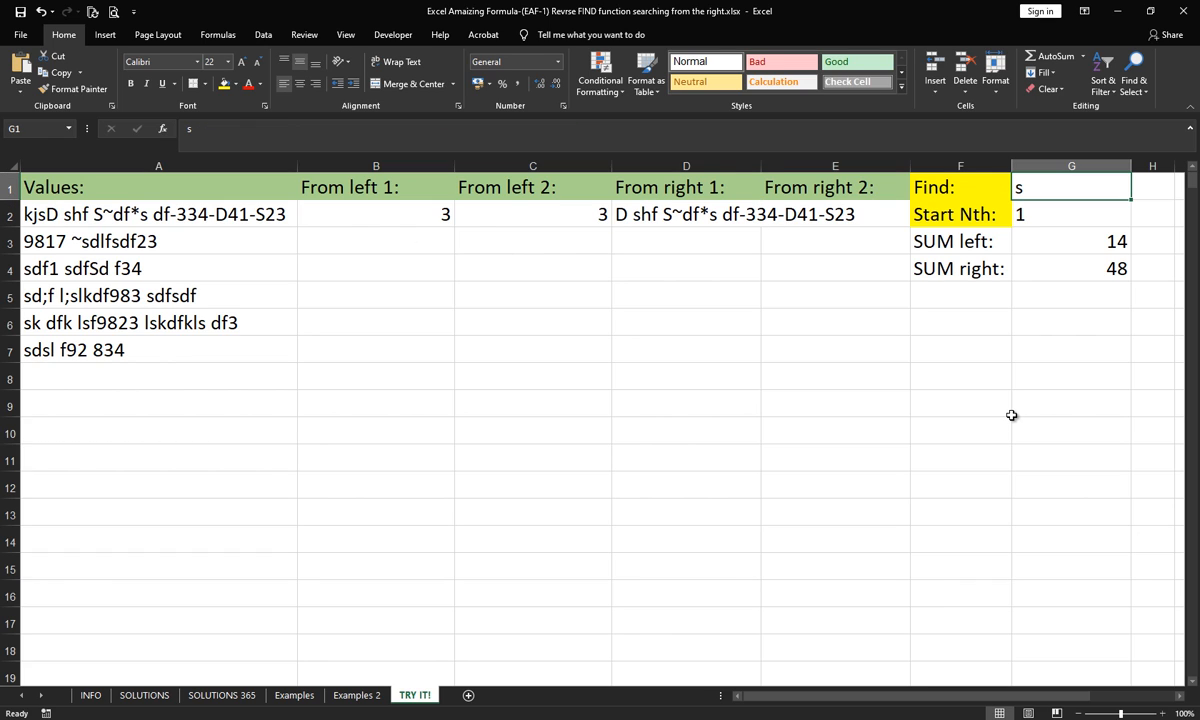
pyautogui.write('*')
pyautogui.press('Return')
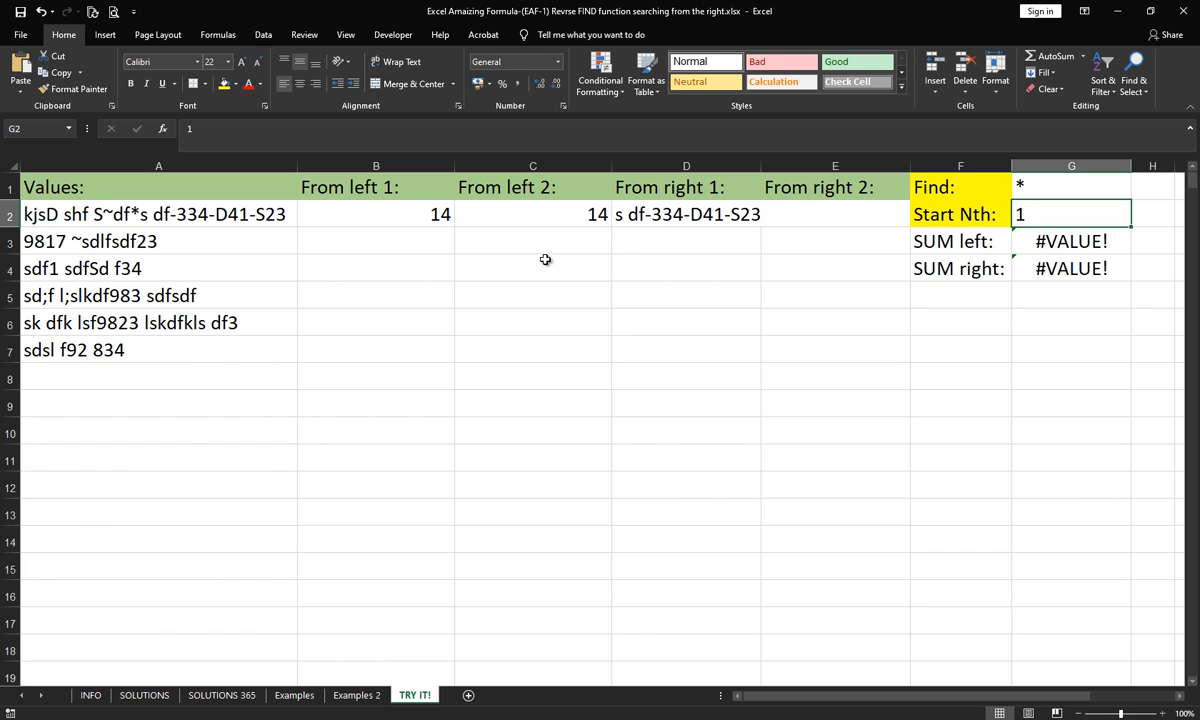
# - Read the article's section in Chrome on replacing the last character with a unique marker, and go back to the workbook
pyautogui.moveTo(80, 710)
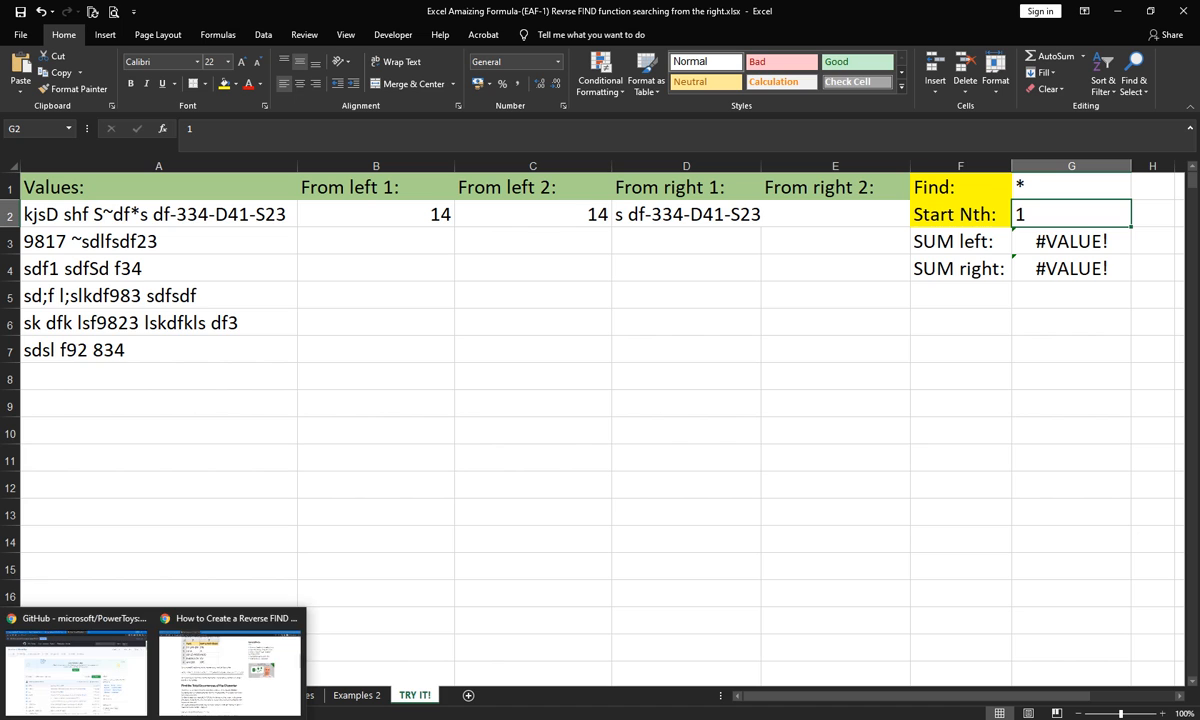
pyautogui.click(213, 668)
pyautogui.scroll(-4, 289, 437)
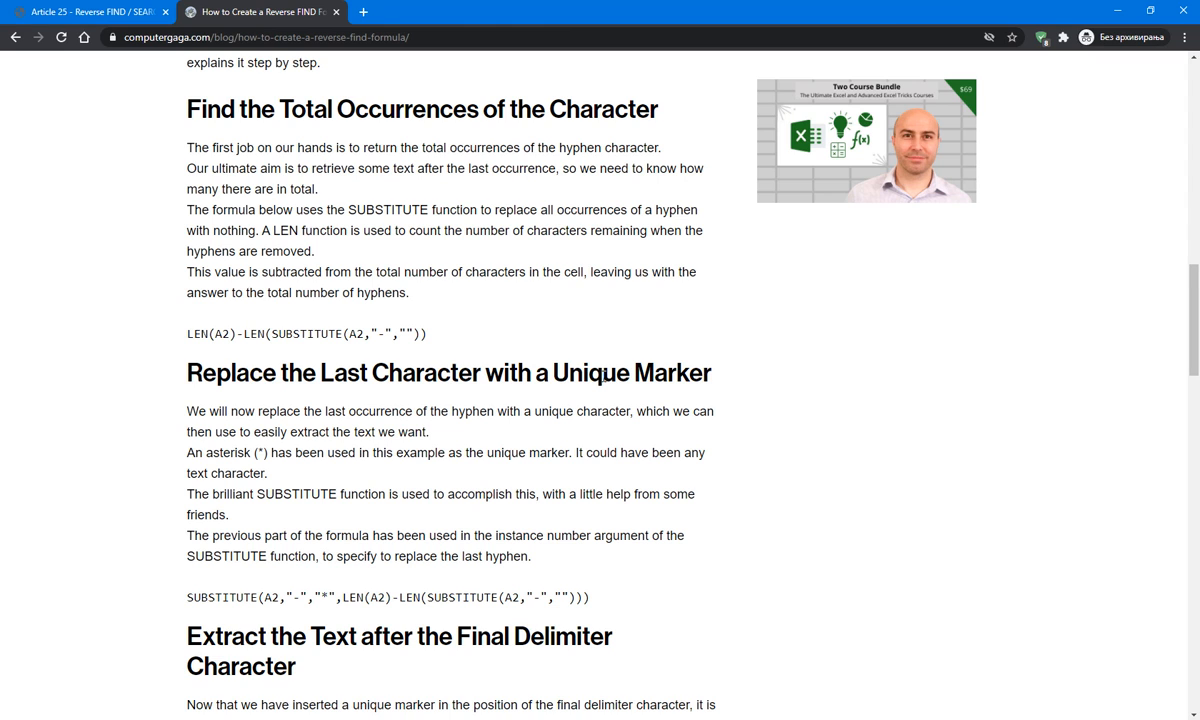
pyautogui.scroll(-1, 625, 352)
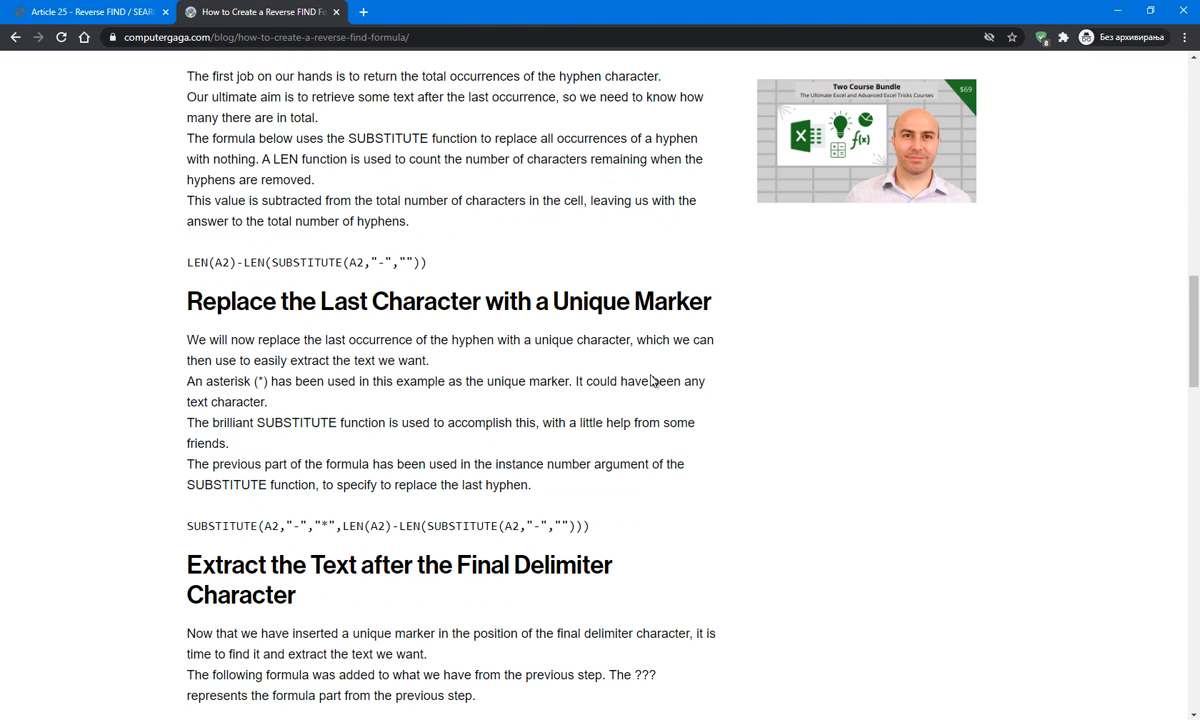
pyautogui.doubleClick(263, 382)
pyautogui.click(260, 379)
pyautogui.moveTo(224, 716)
pyautogui.click(241, 673)
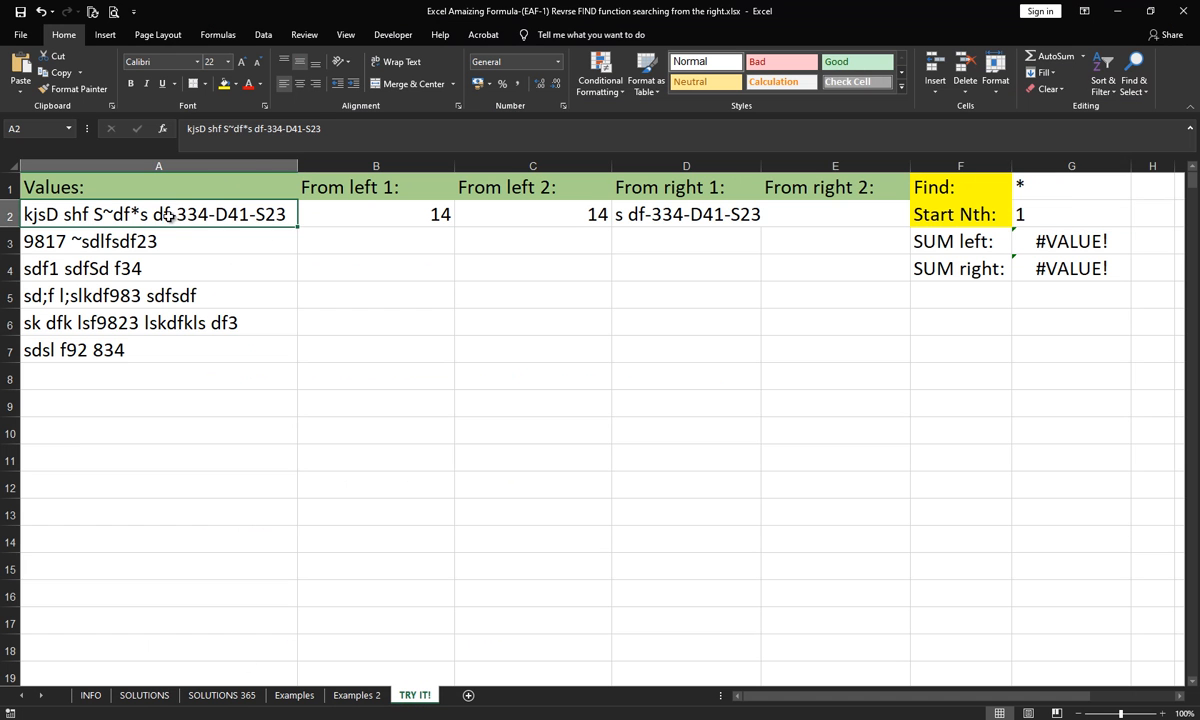
# - Test the RIGHT formula in D2 with / as the Find character in G1
pyautogui.click(670, 192)
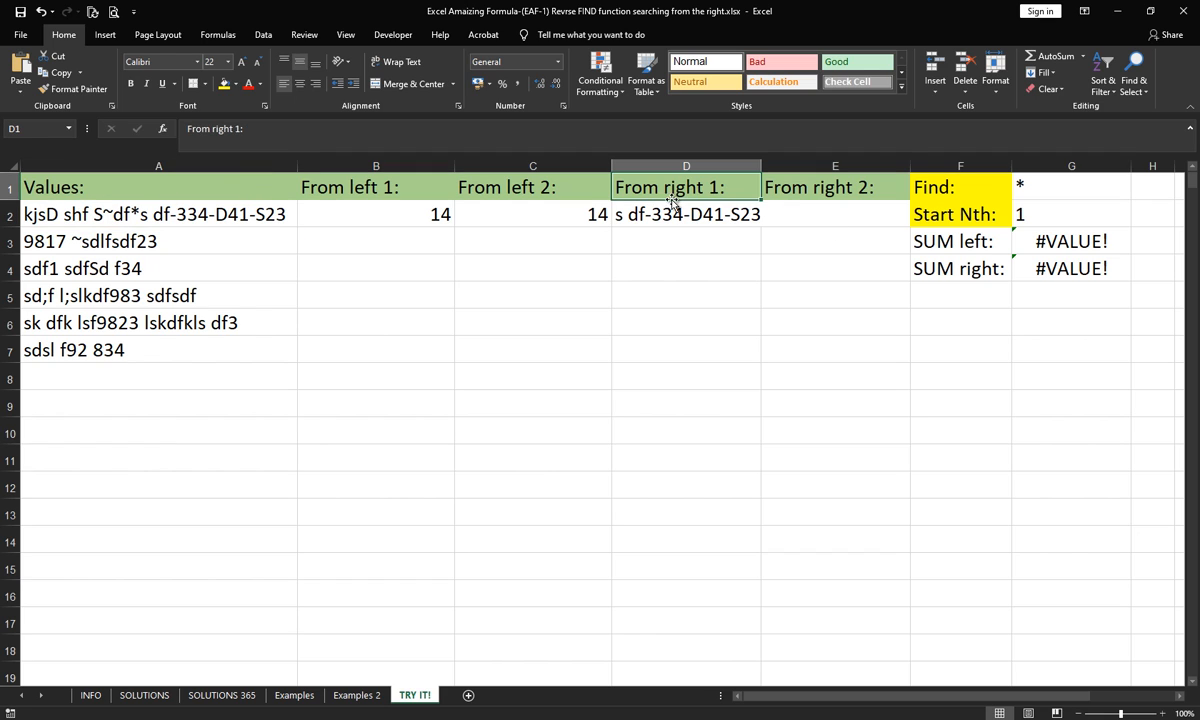
pyautogui.click(673, 212)
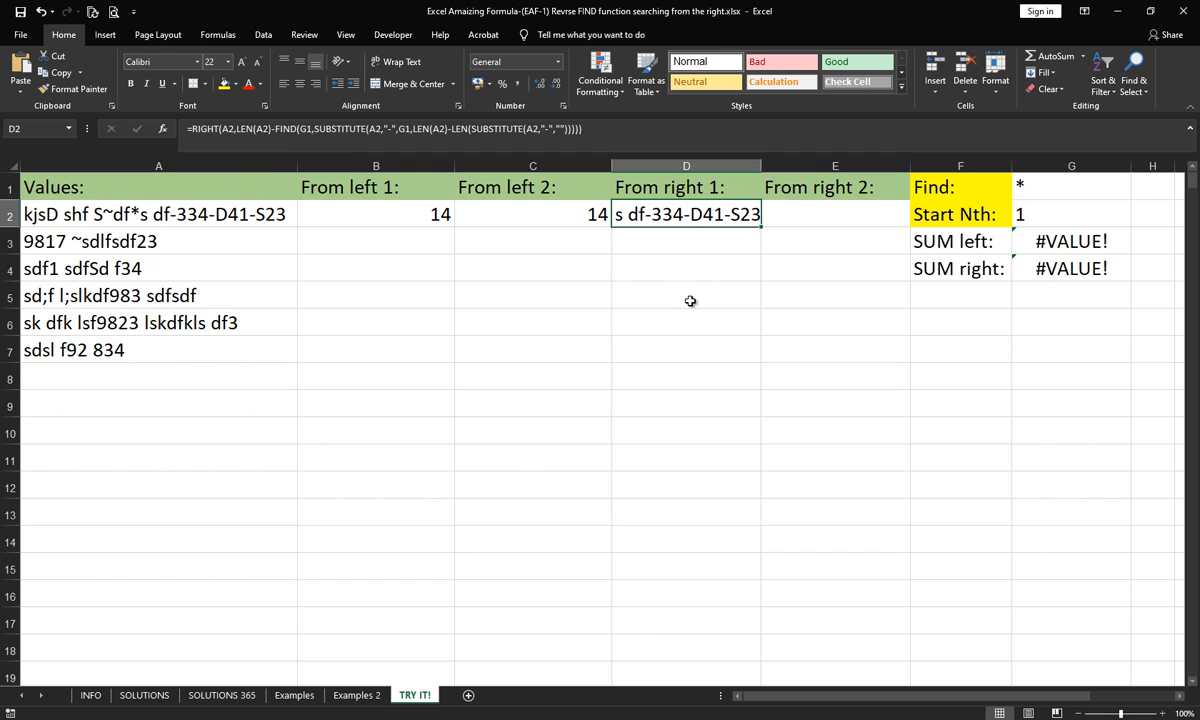
pyautogui.click(1034, 184)
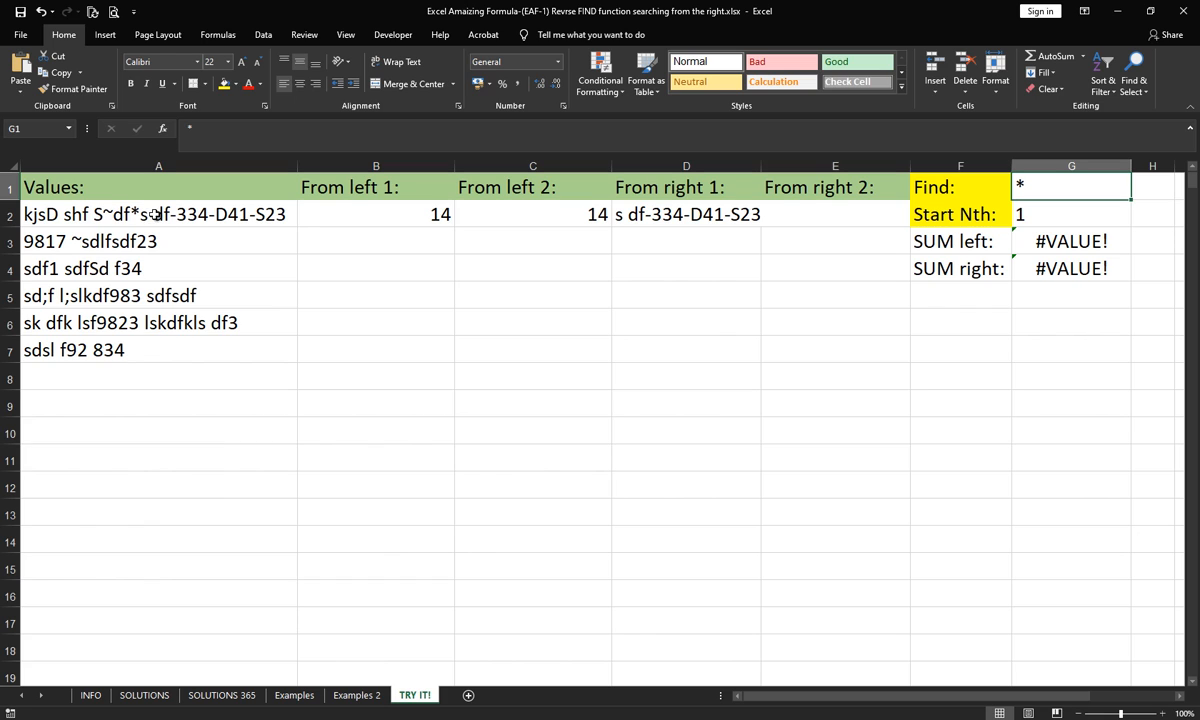
pyautogui.write('?')
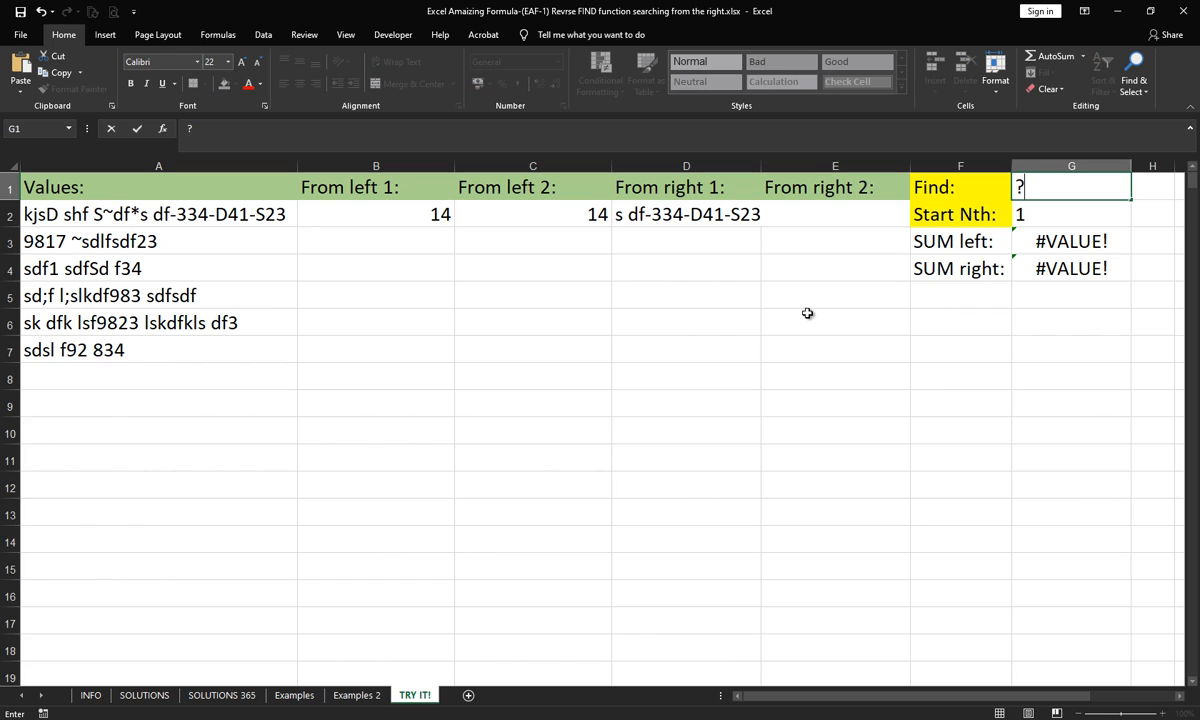
pyautogui.press('Return')
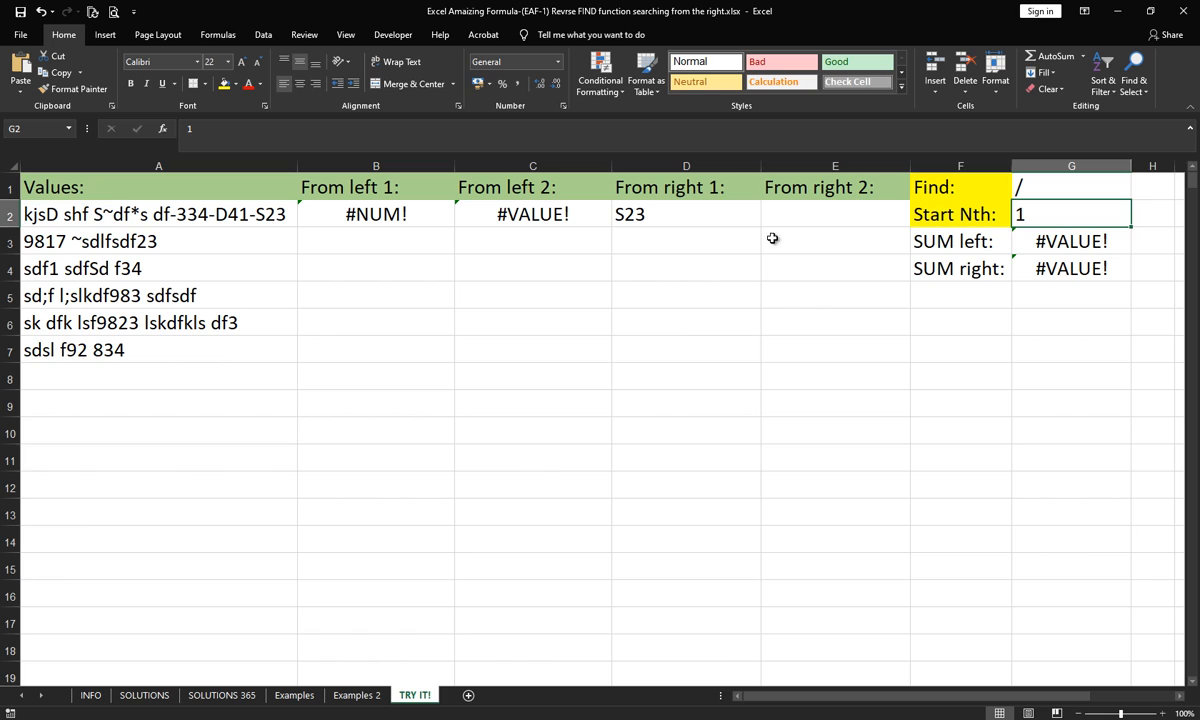
pyautogui.click(637, 224)
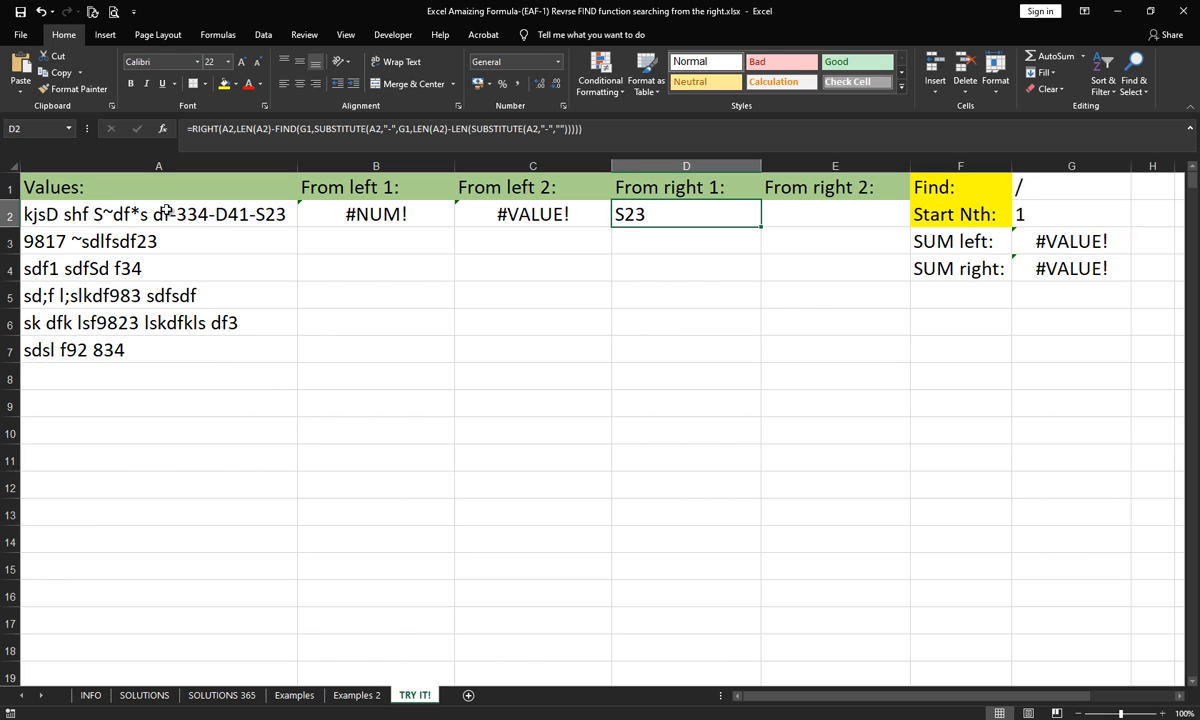
# - Set the Find character in G1 back to * and clear the formula from D2
pyautogui.click(1038, 188)
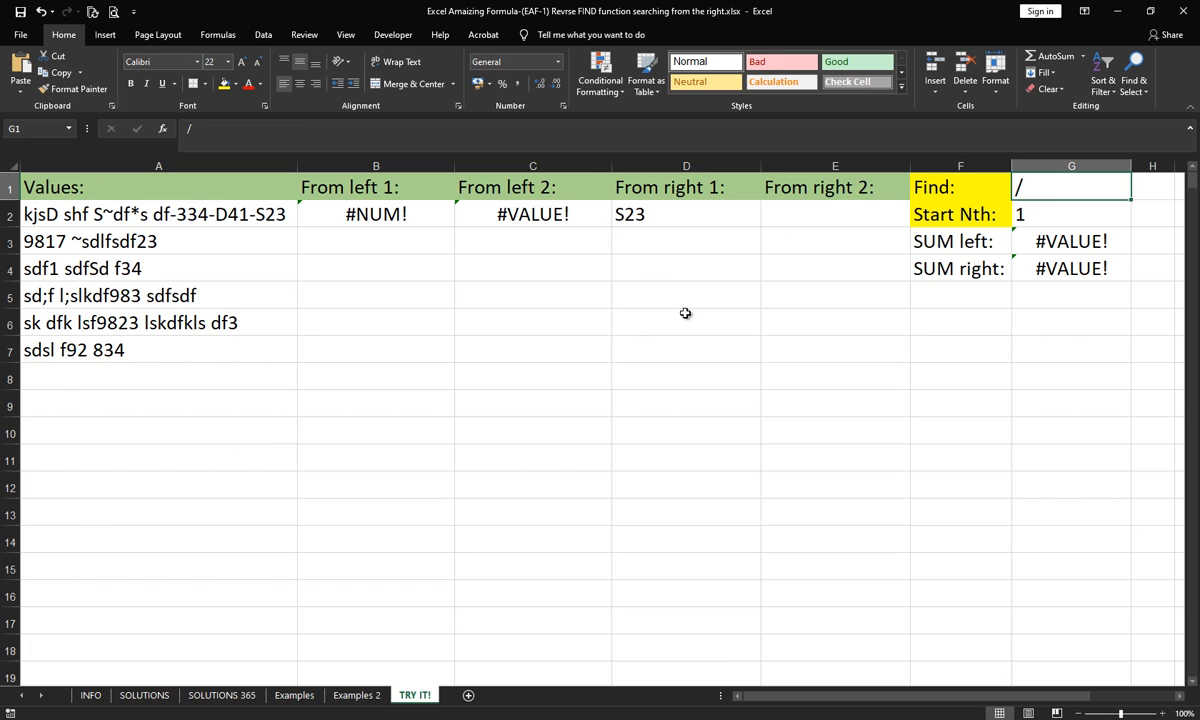
pyautogui.write('*')
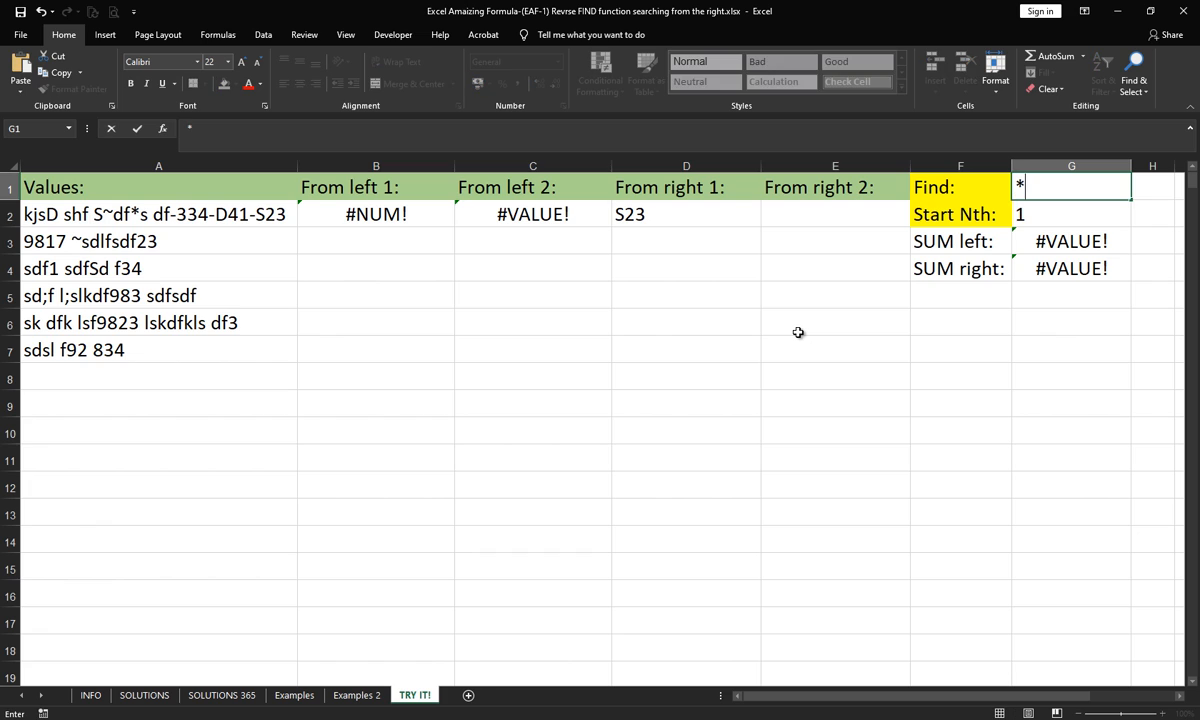
pyautogui.press('Return')
pyautogui.click(616, 212)
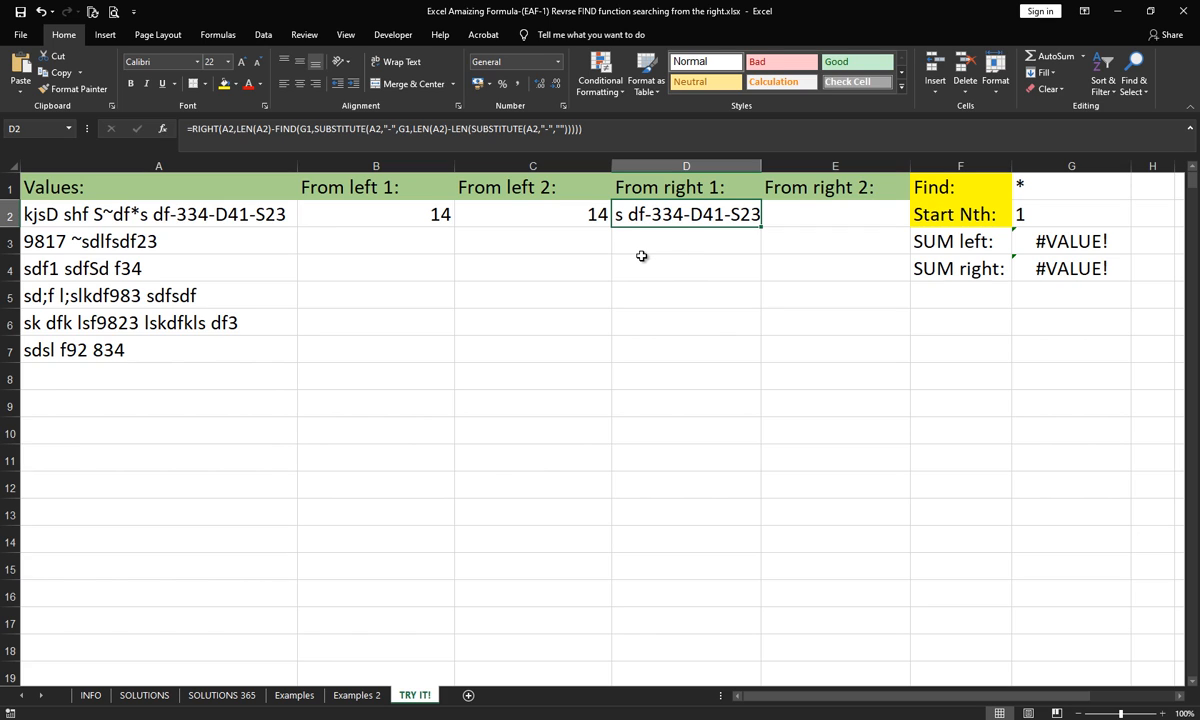
pyautogui.press('Delete')
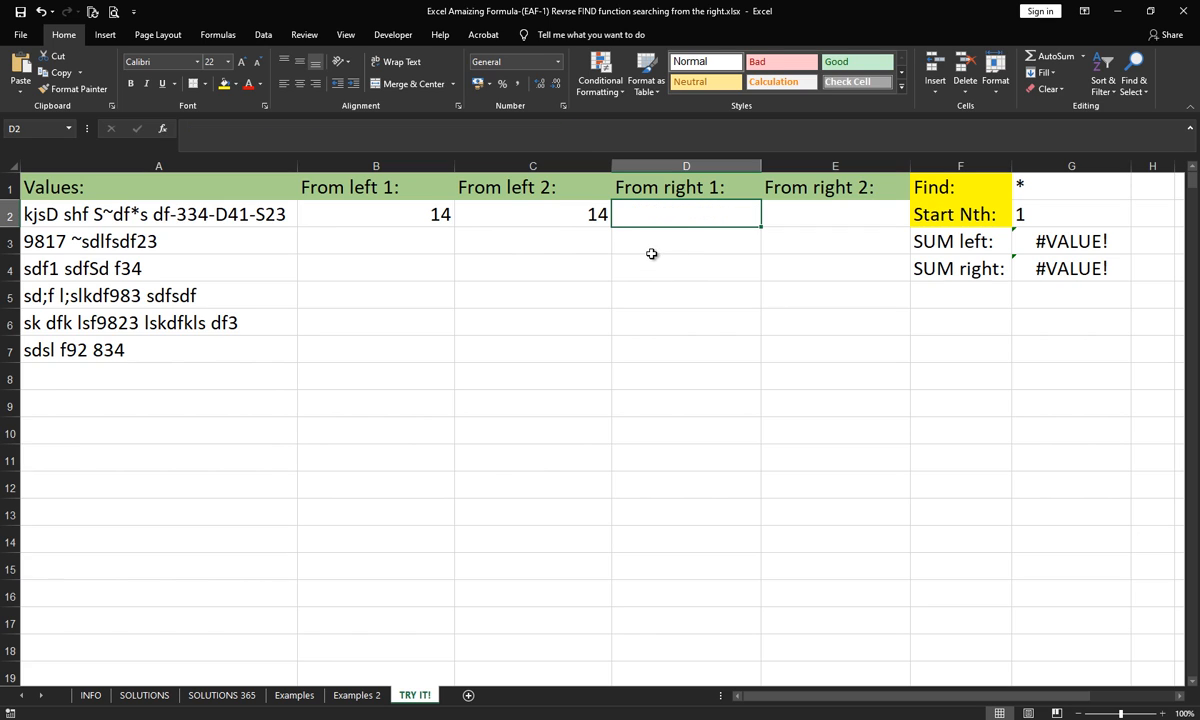
# - Review the AGGREGATE formula in B2 without changing it, and select the empty D2 cell
pyautogui.click(386, 204)
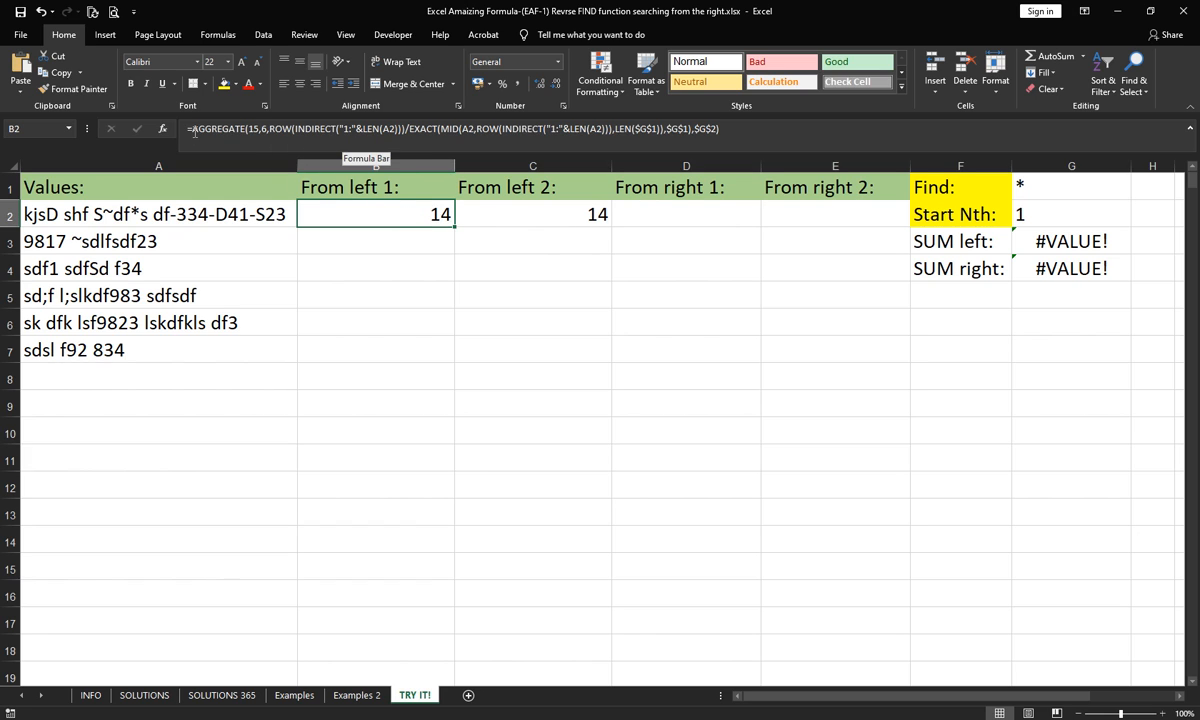
pyautogui.click(195, 130)
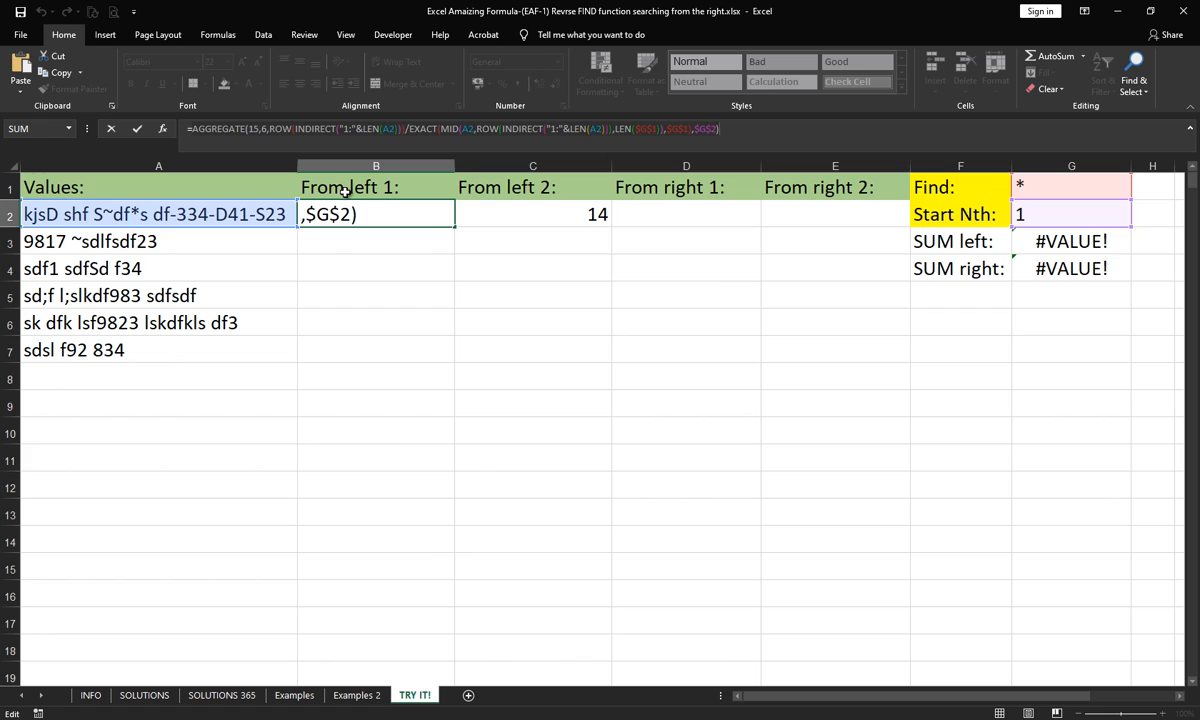
pyautogui.hotkey('ctrl', 'Return')
pyautogui.click(625, 214)
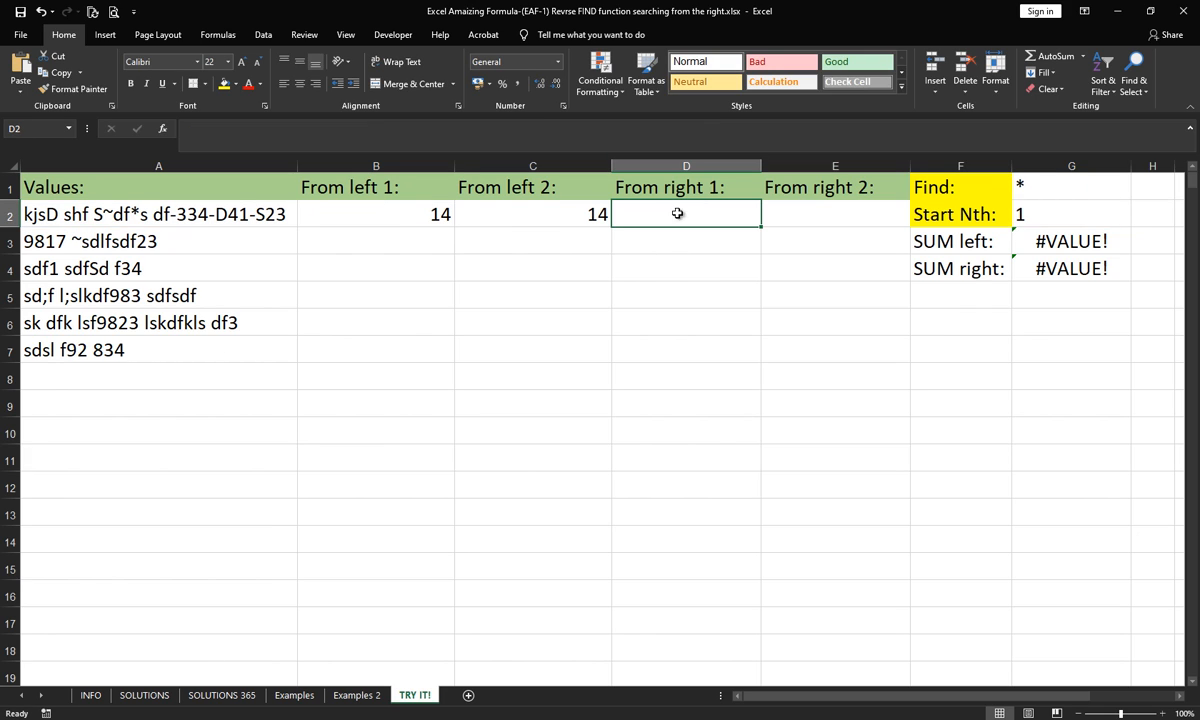
# - Copy the From right 1 formula text from D2 of the SOLUTIONS sheet and return to the TRY IT! sheet
pyautogui.click(144, 694)
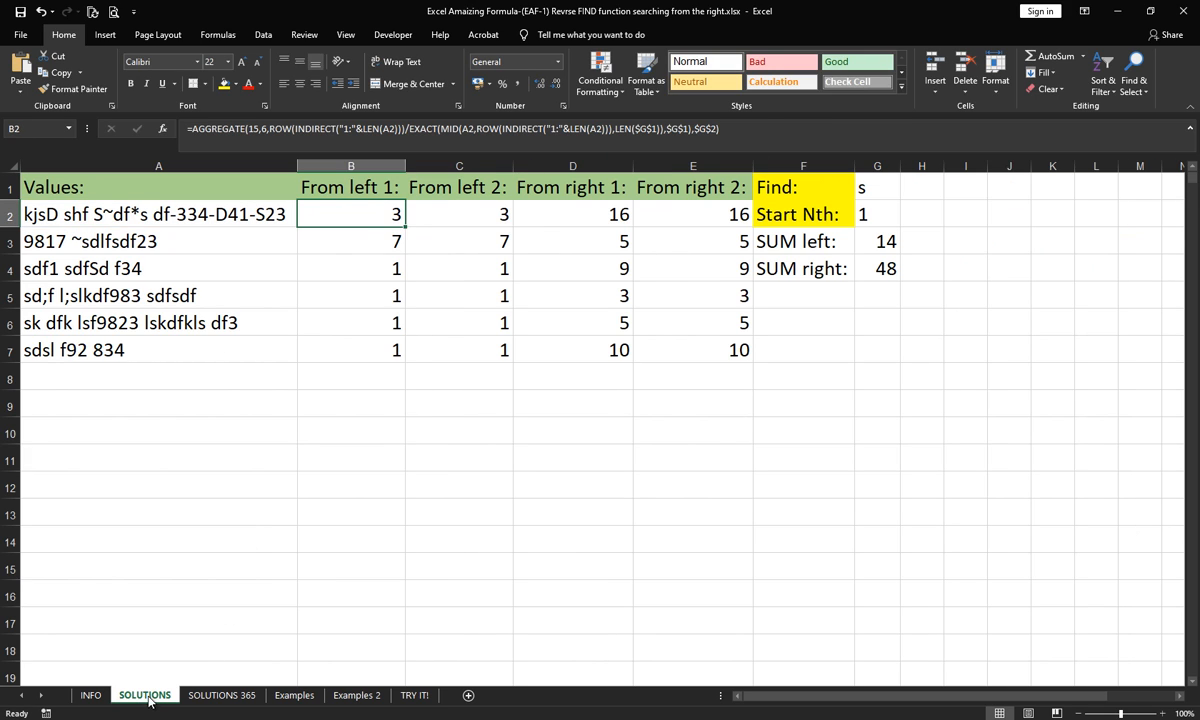
pyautogui.click(549, 207)
pyautogui.click(800, 141)
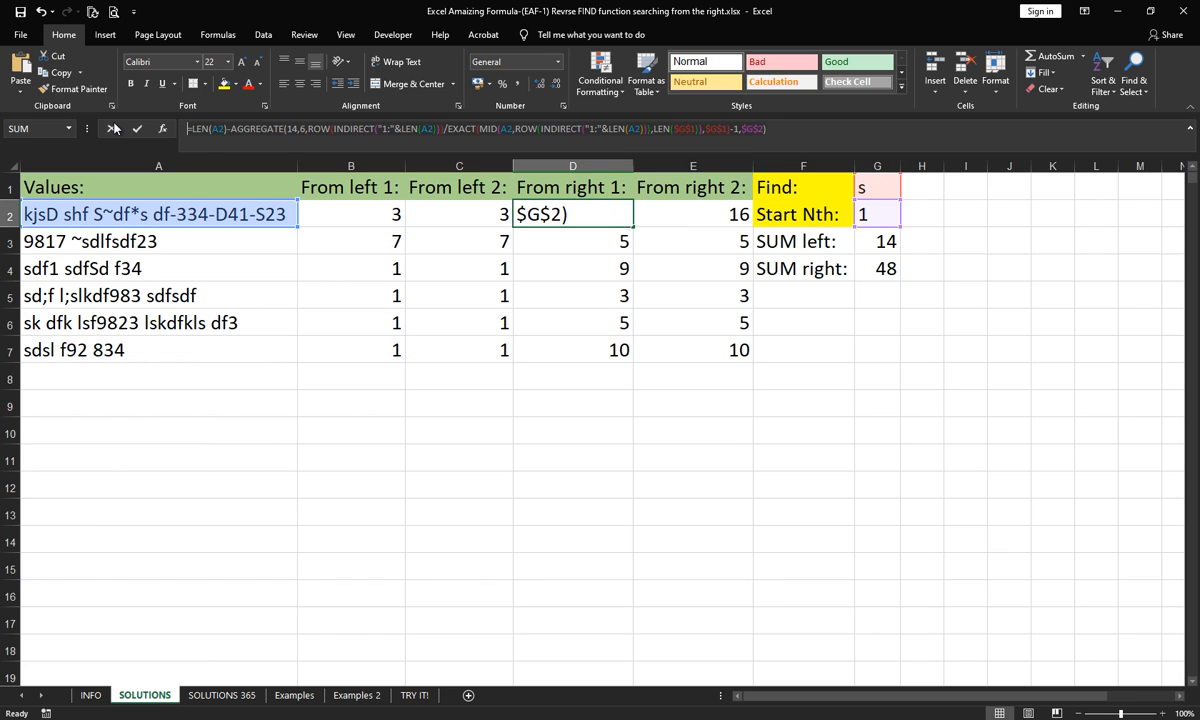
pyautogui.press('Escape')
pyautogui.click(415, 694)
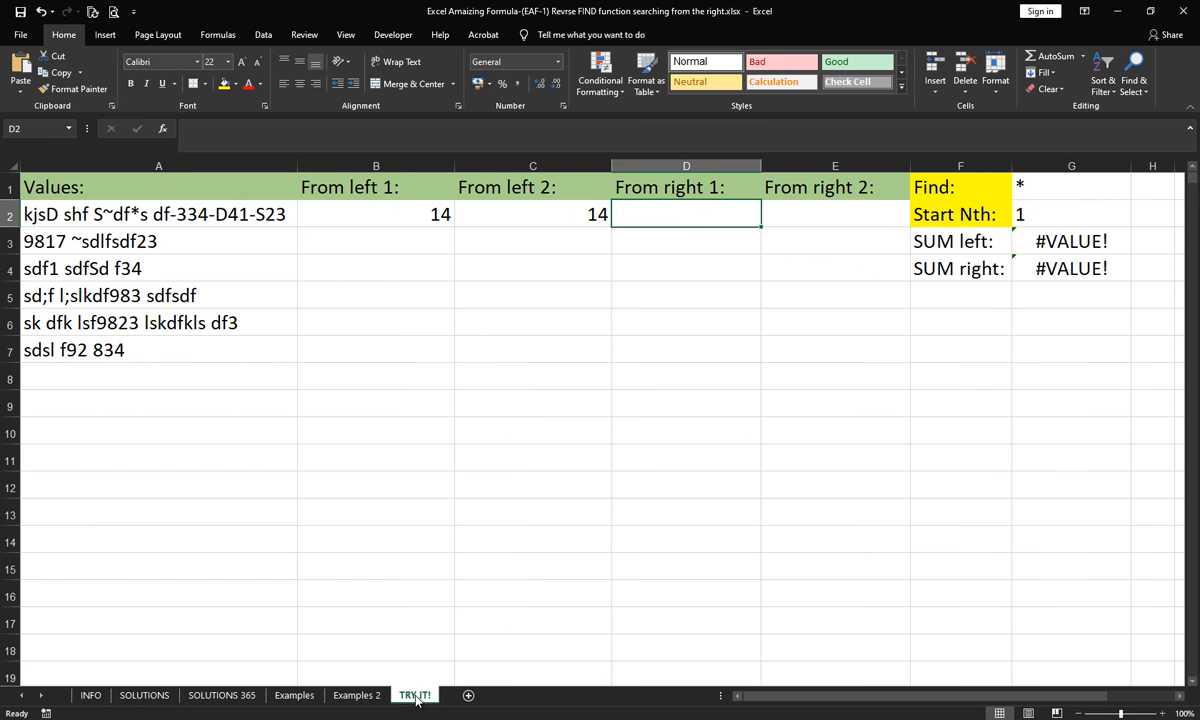
# - Paste the copied From right 1 formula into D2 and test it with s as the Find character in G1
pyautogui.write('=LEN(A2)-AGGREGATE(14,6,ROW(INDIRECT("1:"&LEN(A2)))/EXACT(MID(A2,ROW(INDIRECT("1:"&LEN(A2))),LEN($G$1)),$G$1)-1,$G$2)')
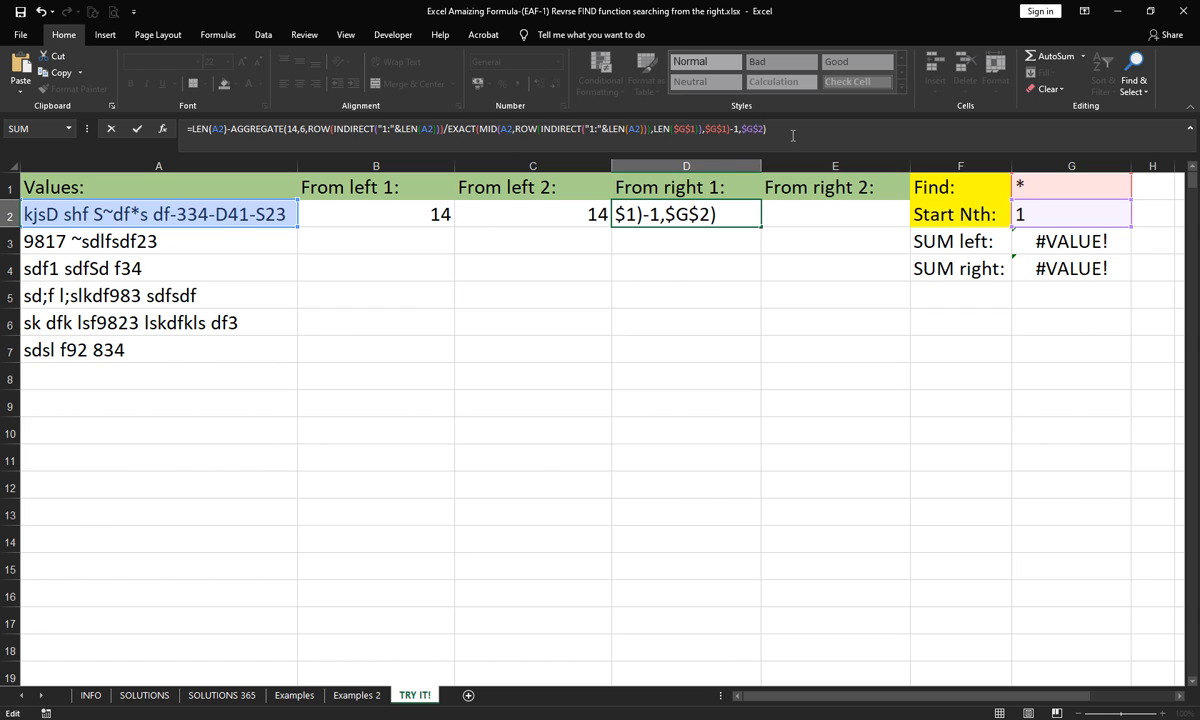
pyautogui.press('Return')
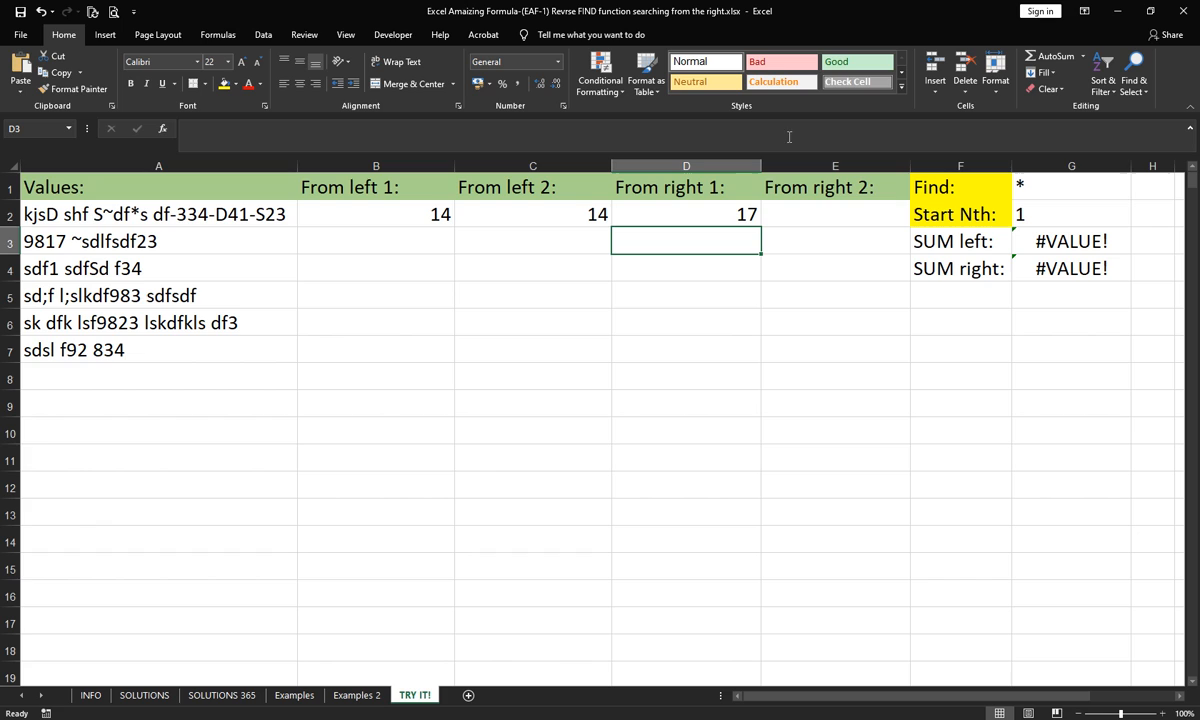
pyautogui.click(1040, 188)
pyautogui.write('s')
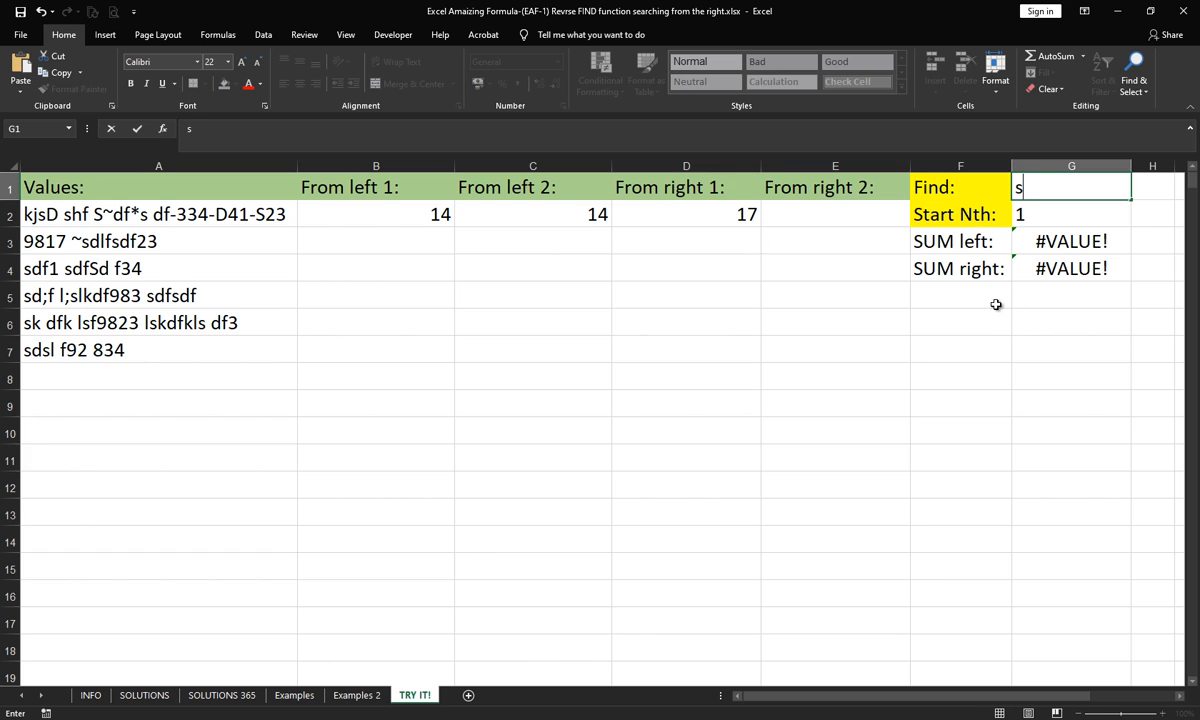
pyautogui.press('Return')
# - Set the Find character in G1 back to * and select D2 to review its formula
pyautogui.click(1031, 184)
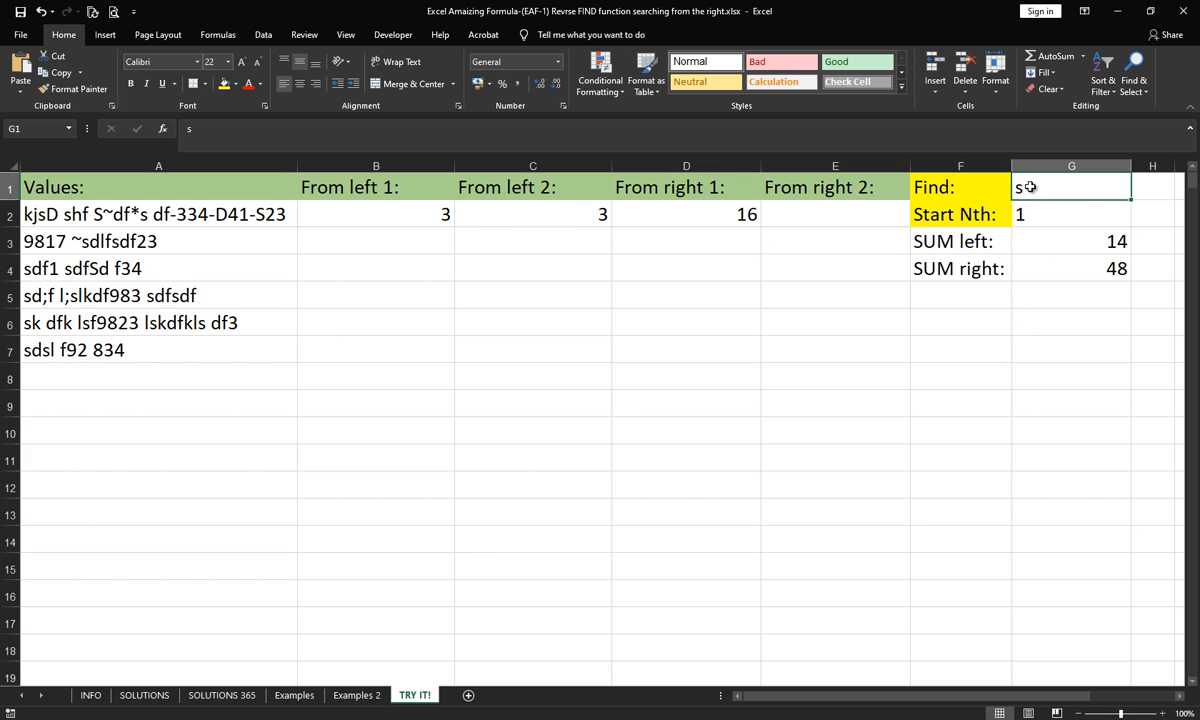
pyautogui.write('*')
pyautogui.press('Return')
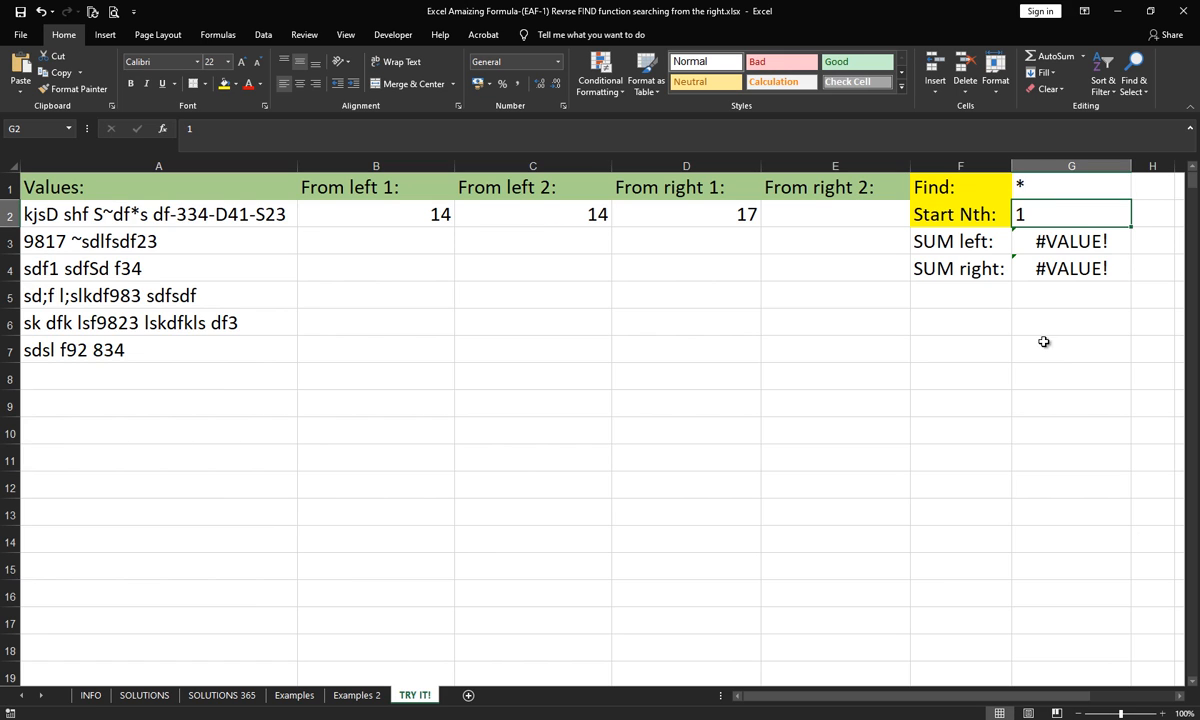
pyautogui.click(736, 218)
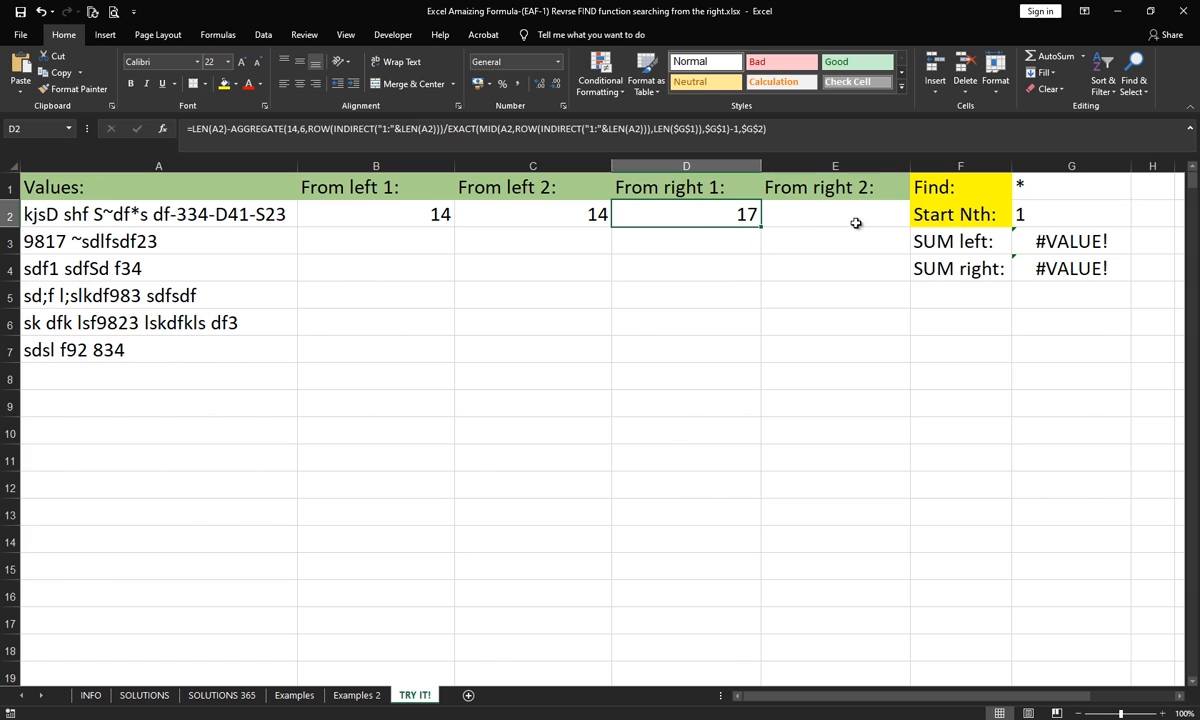
# - Test the formulas with Start Nth 2 in G2 and s as the Find character in G1, and return Start Nth to 1
pyautogui.click(1043, 190)
pyautogui.click(1037, 222)
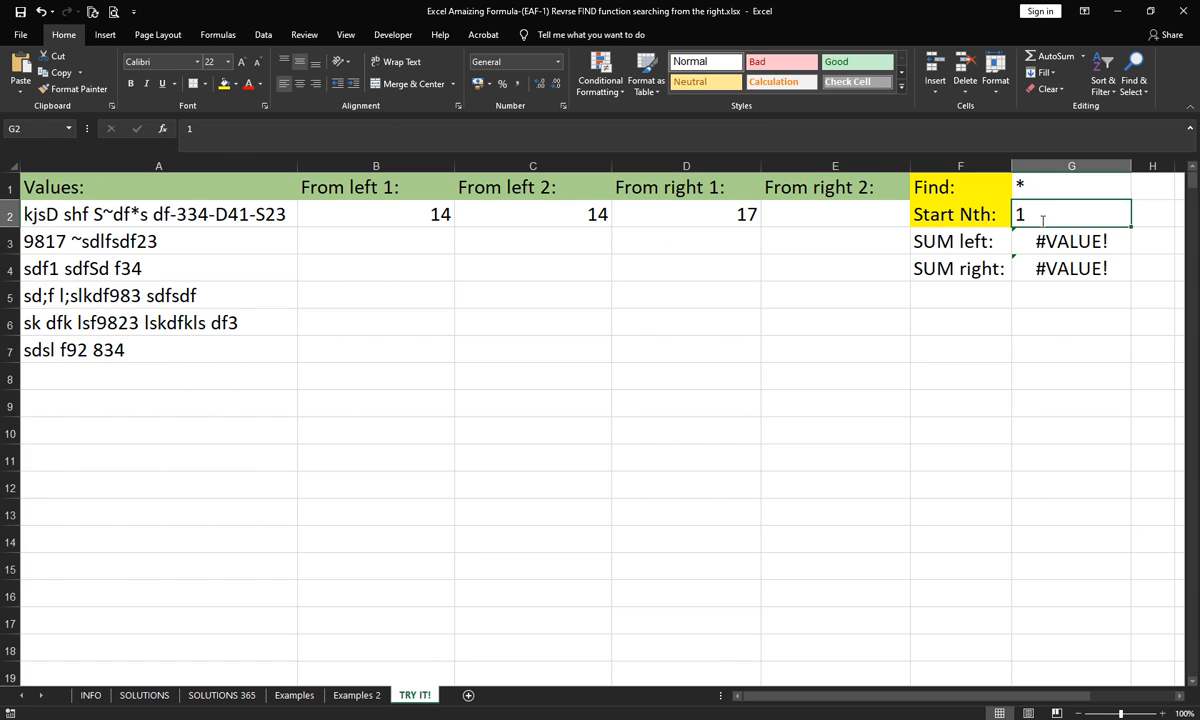
pyautogui.write('2')
pyautogui.press('Return')
pyautogui.click(1066, 190)
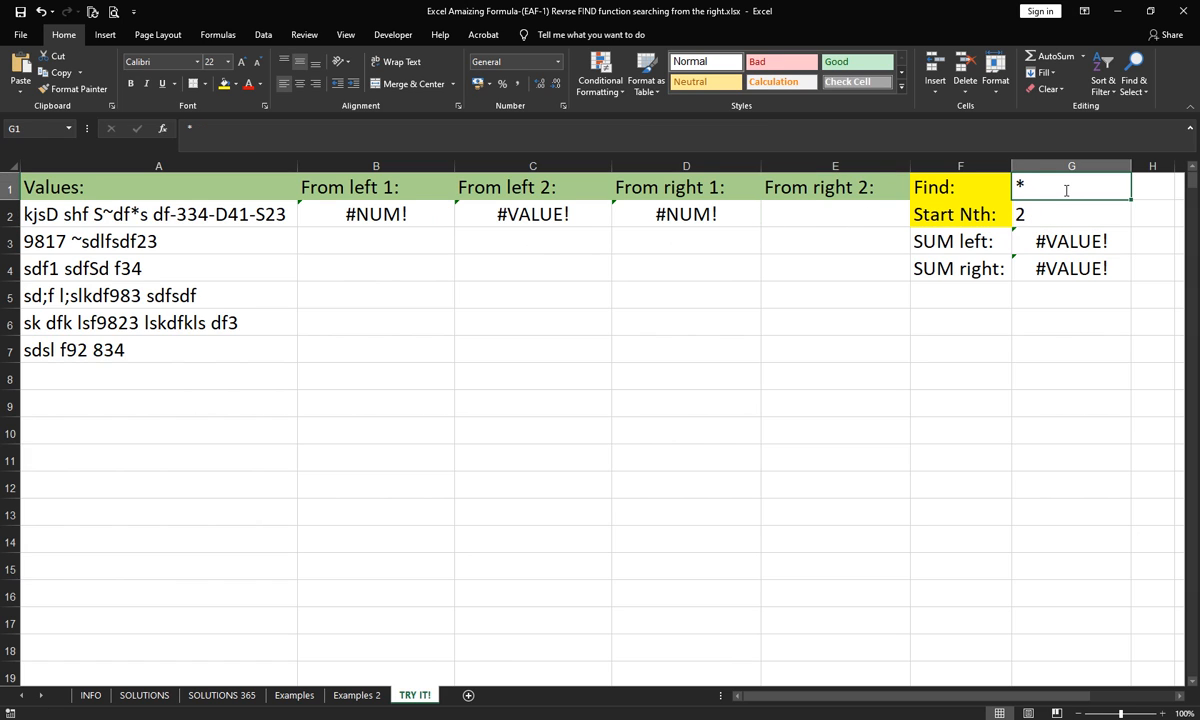
pyautogui.write('s')
pyautogui.press('Return')
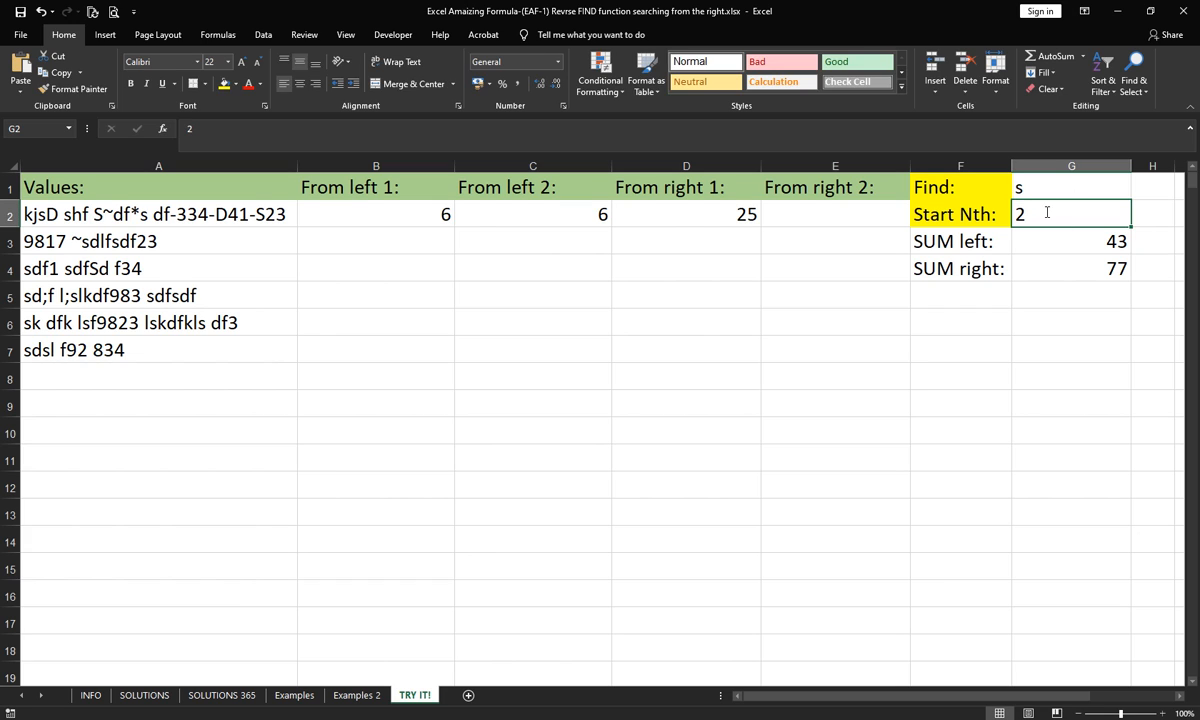
pyautogui.write('1')
pyautogui.press('Return')
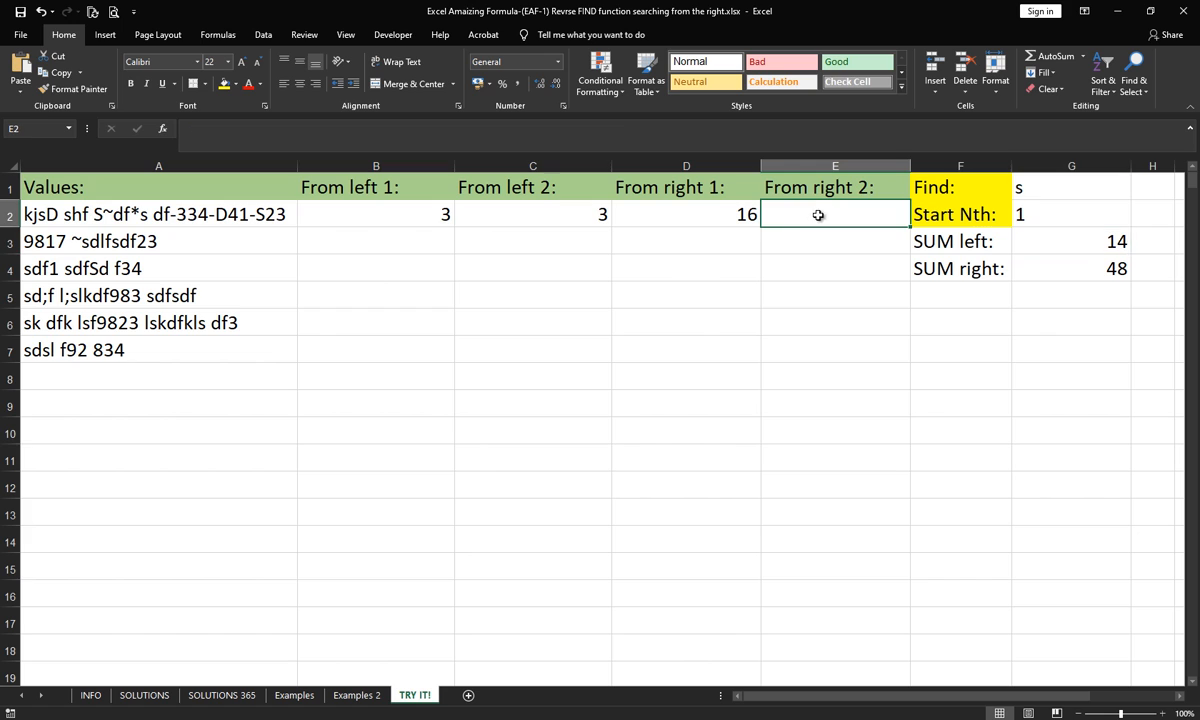
# - Copy the From right 2 formula text from E2 of the SOLUTIONS sheet into E2 of the TRY IT! sheet
pyautogui.click(145, 695)
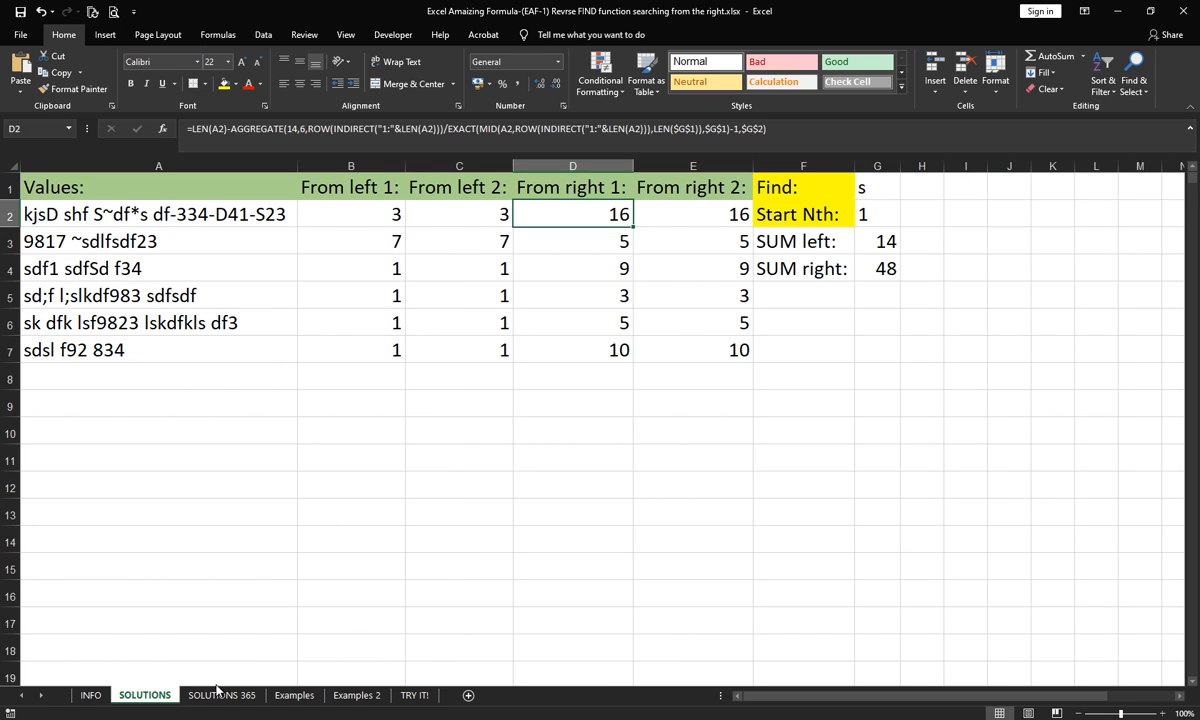
pyautogui.click(683, 208)
pyautogui.click(841, 131)
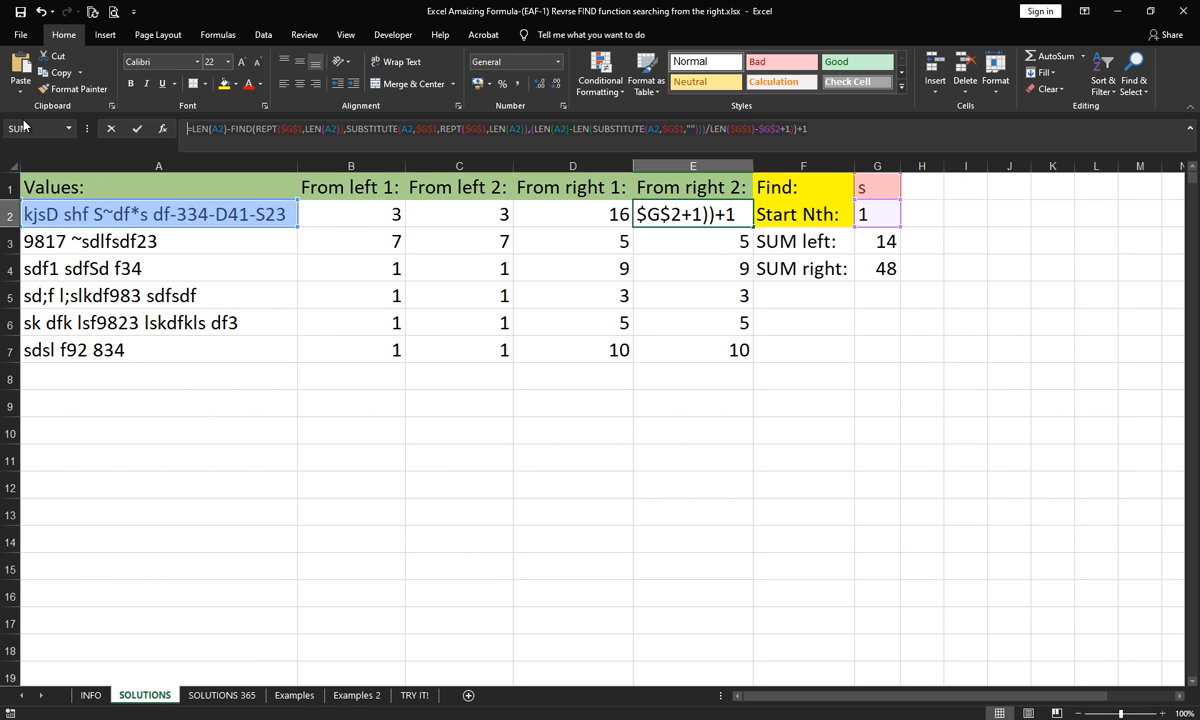
pyautogui.press('Escape')
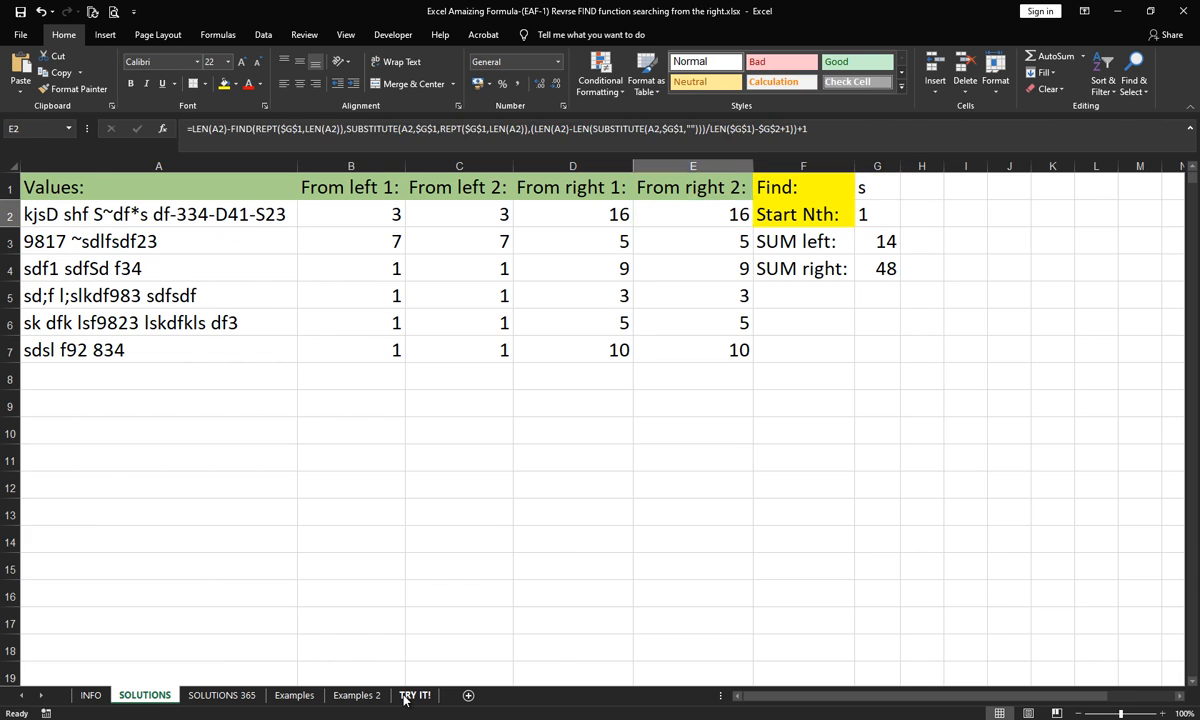
pyautogui.click(412, 694)
pyautogui.click(748, 133)
pyautogui.write('=LEN(A2)-FIND(REPT($G$1,LEN(A2)),SUBSTITUTE(A2,$G$1,REPT($G$1,LEN(A2)),(LEN(A2)-LEN(SUBSTITUTE(A2,$G$1,"")))/LEN($G$1)-$G$2+1))+1')
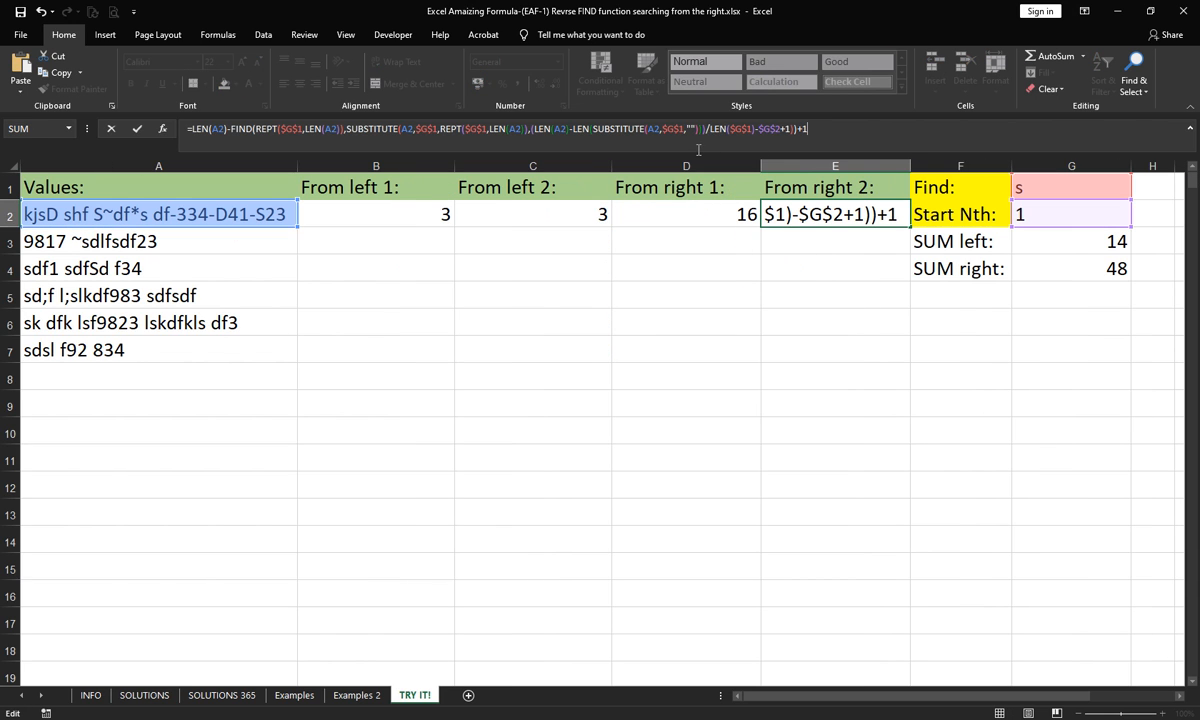
pyautogui.press('Return')
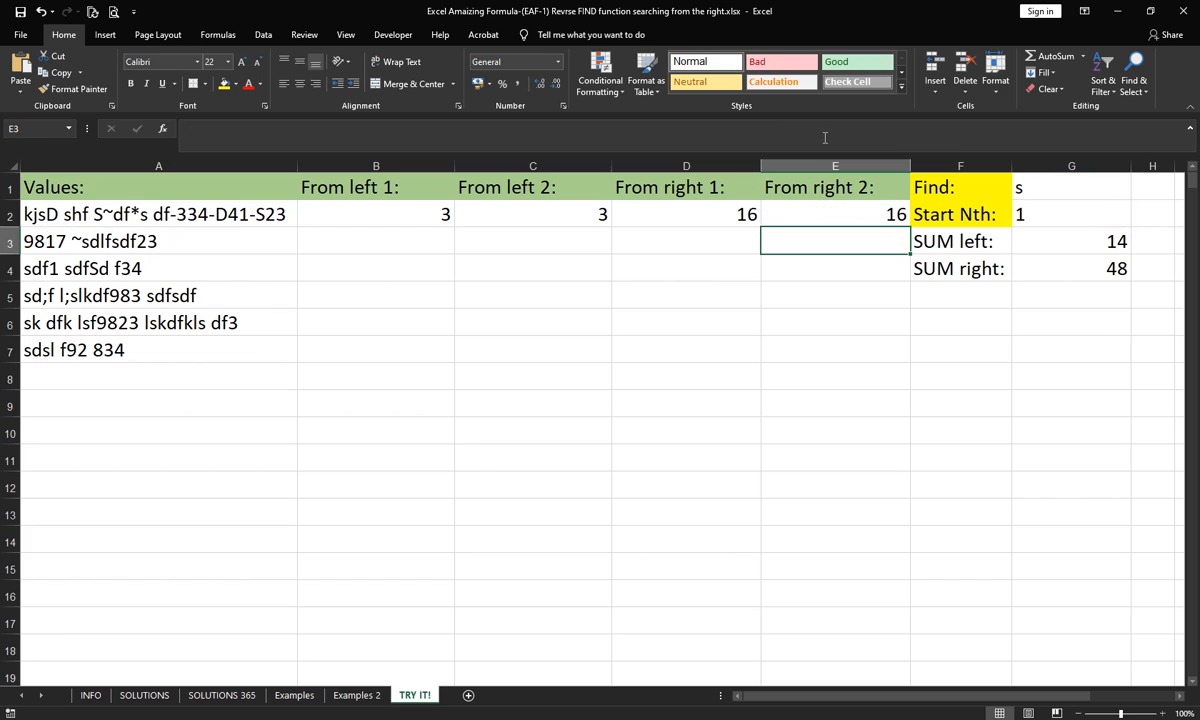
# - Test all four formulas with Start Nth 2 in G2 and an uppercase S as the Find character in G1
pyautogui.click(1034, 216)
pyautogui.write('2')
pyautogui.press('Return')
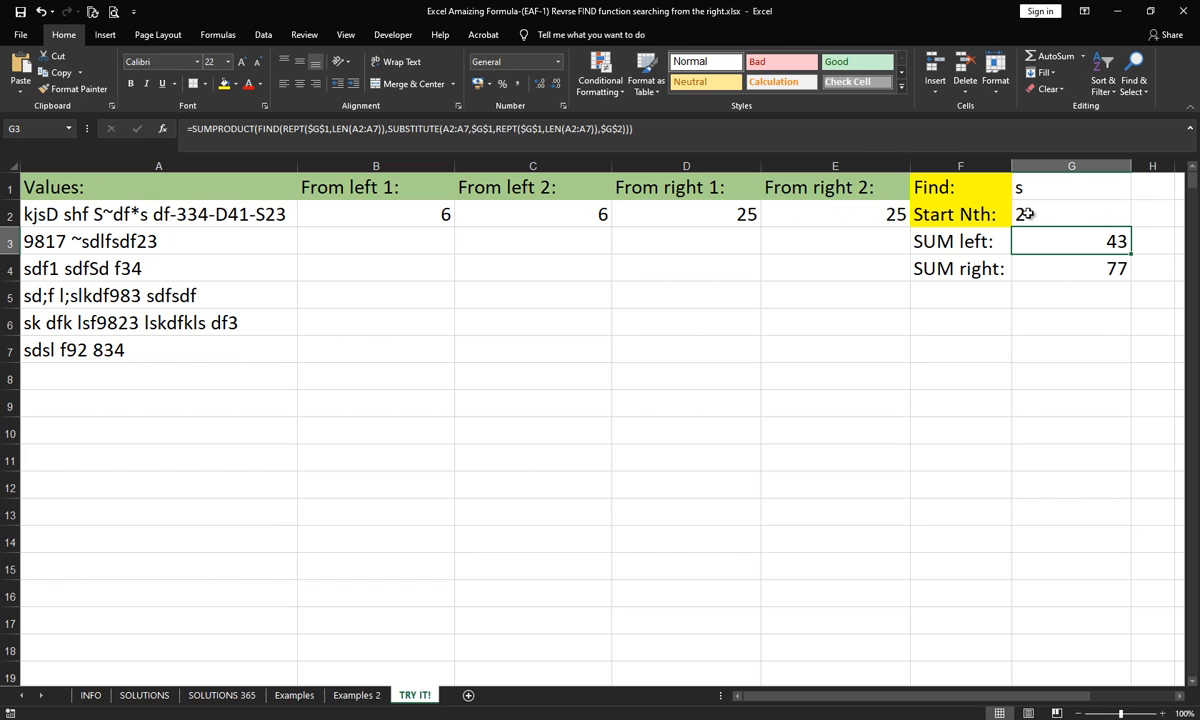
pyautogui.click(1034, 184)
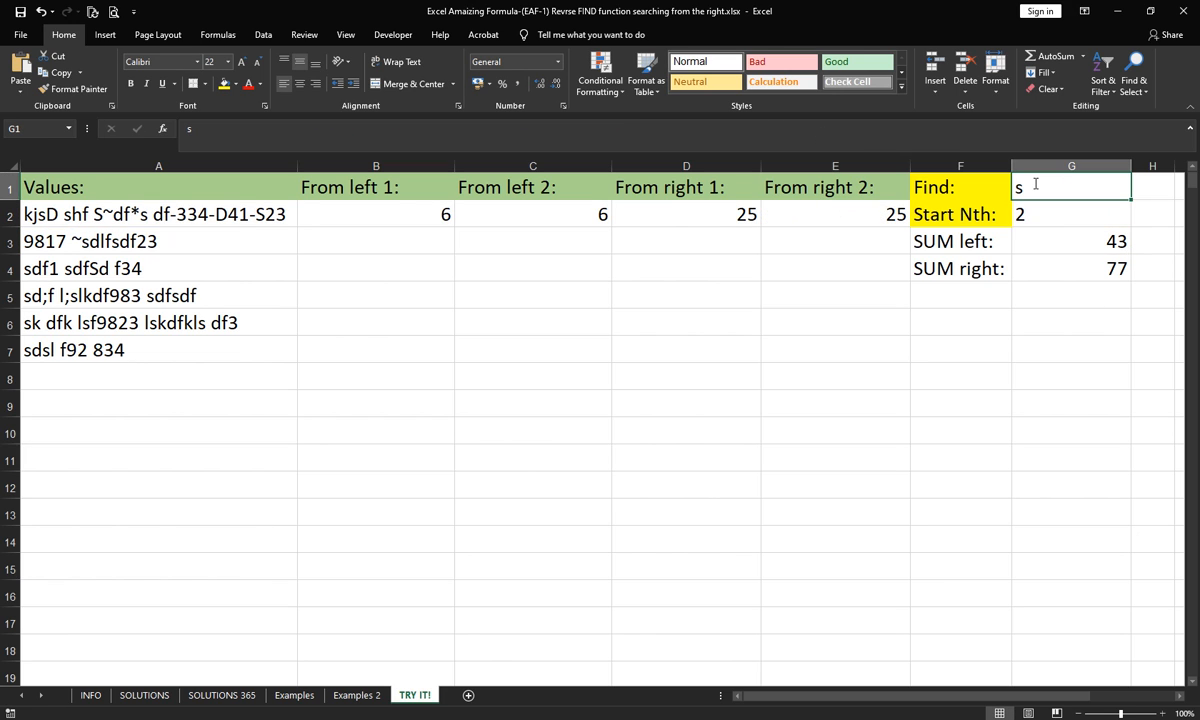
pyautogui.write('S')
pyautogui.press('Return')
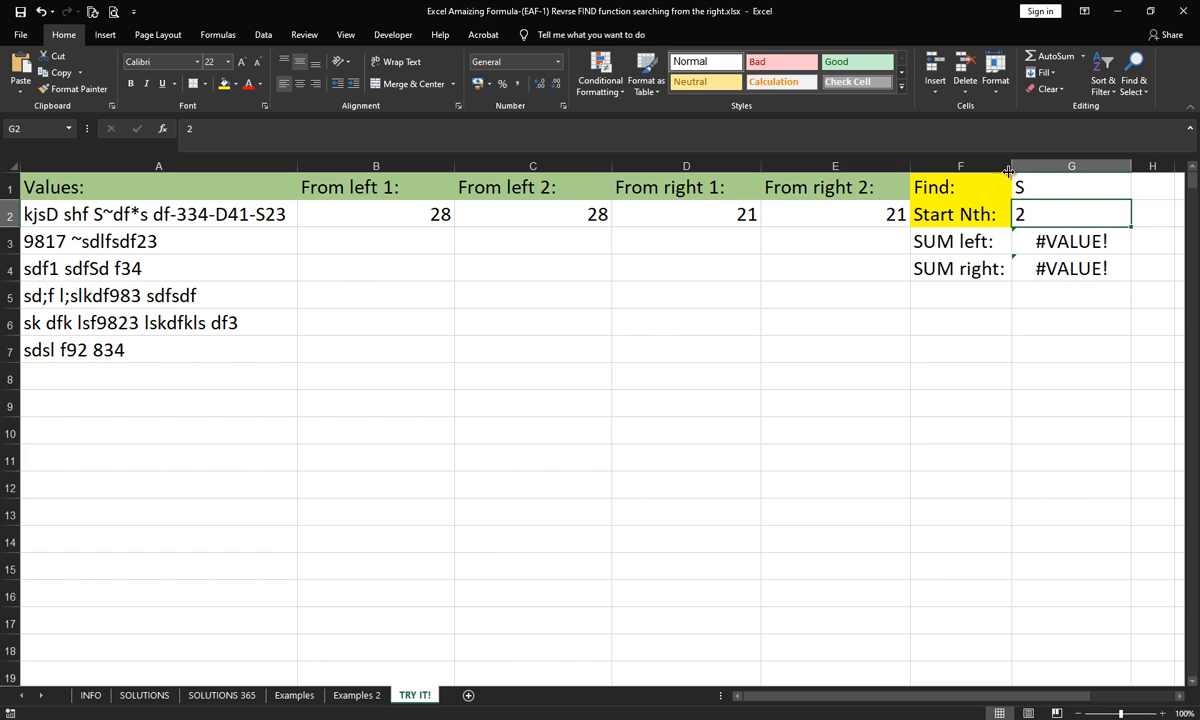
# - Compare the formulas in D2, E2 and B2, checking the AGGREGATE function number used for left and right searches
pyautogui.click(680, 215)
pyautogui.click(800, 218)
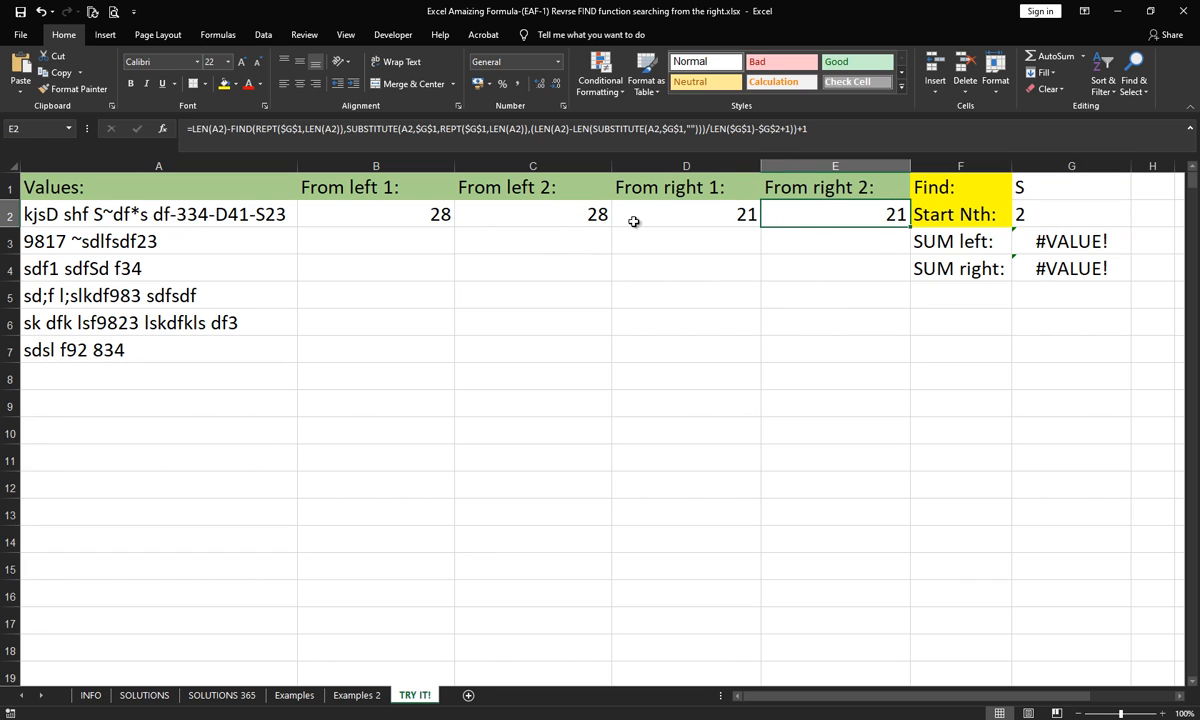
pyautogui.click(666, 214)
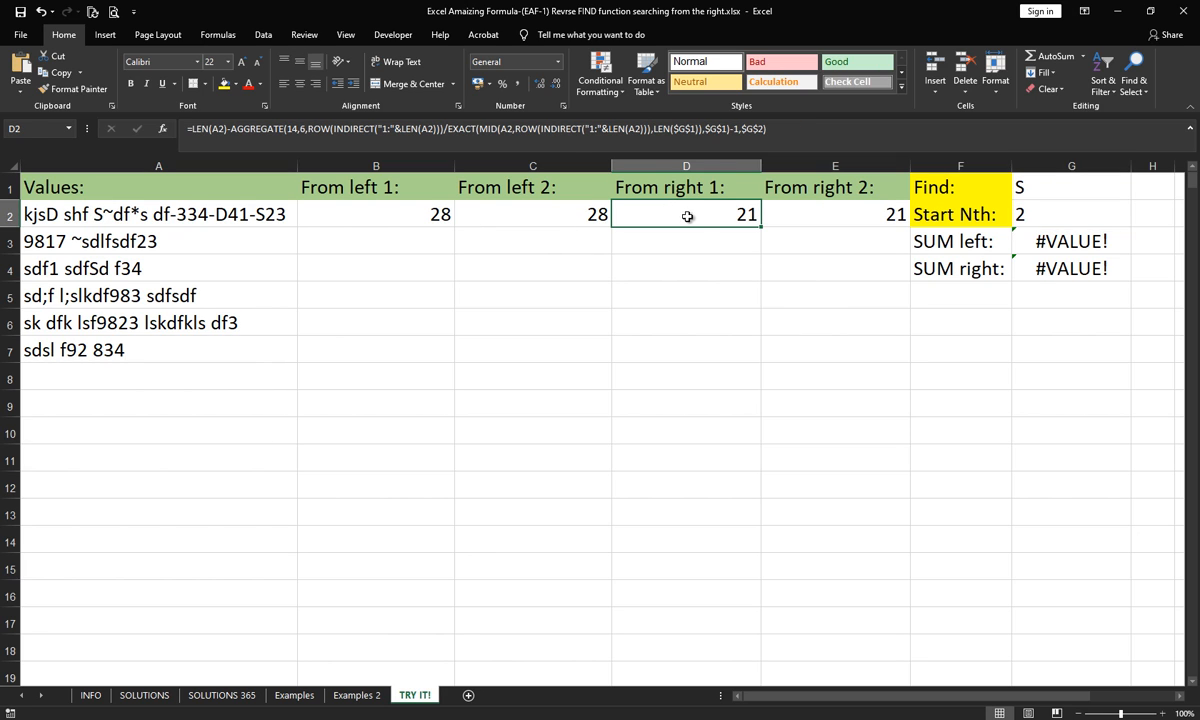
pyautogui.click(374, 203)
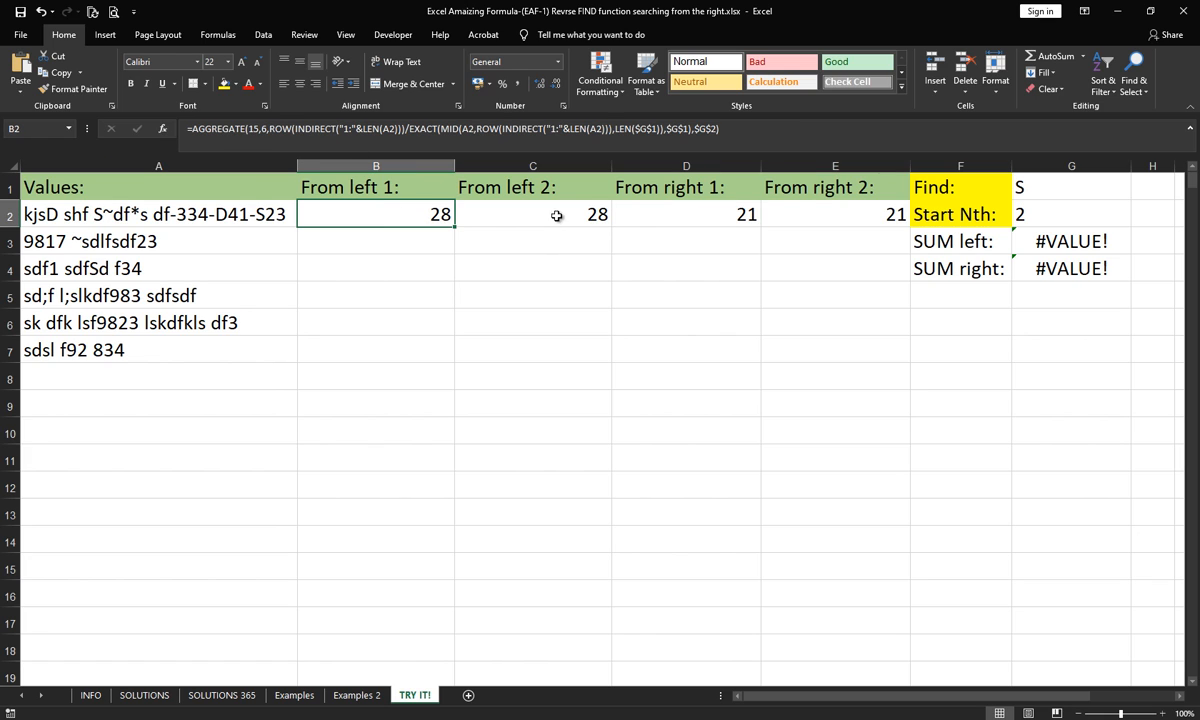
pyautogui.click(660, 213)
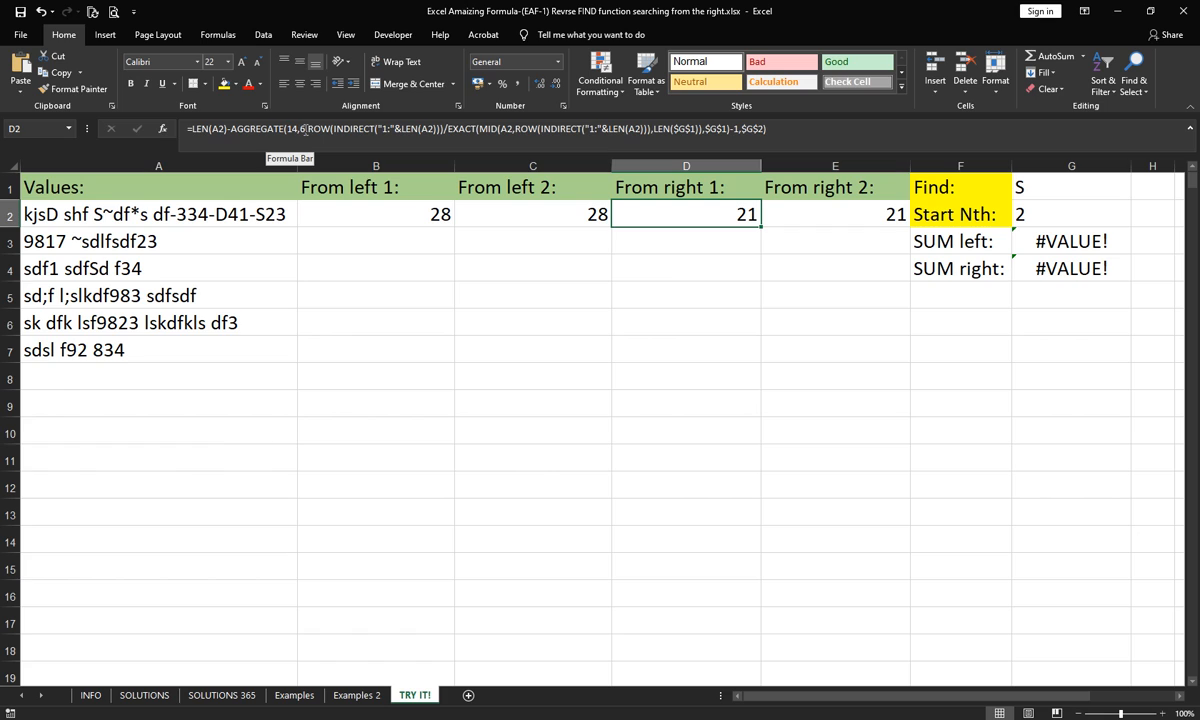
pyautogui.click(392, 212)
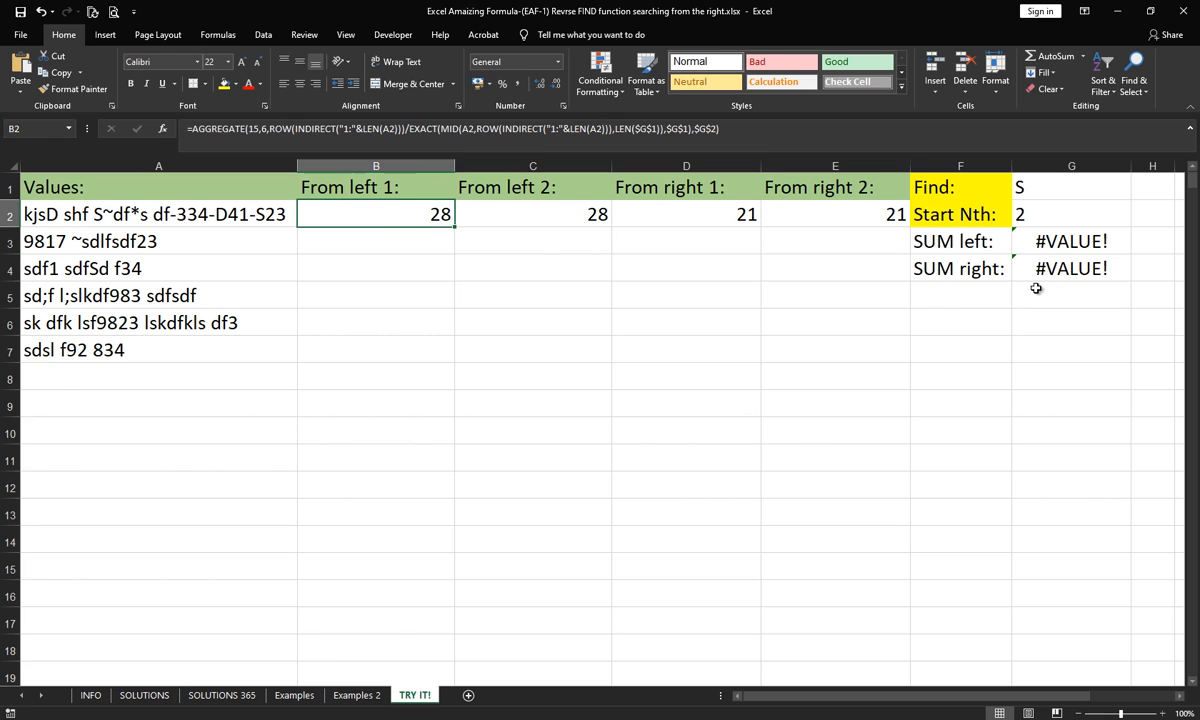
# - Evaluate the FIND array inside the SUM left formula in G3 of the SOLUTIONS sheet, and leave the formula unchanged
pyautogui.click(140, 696)
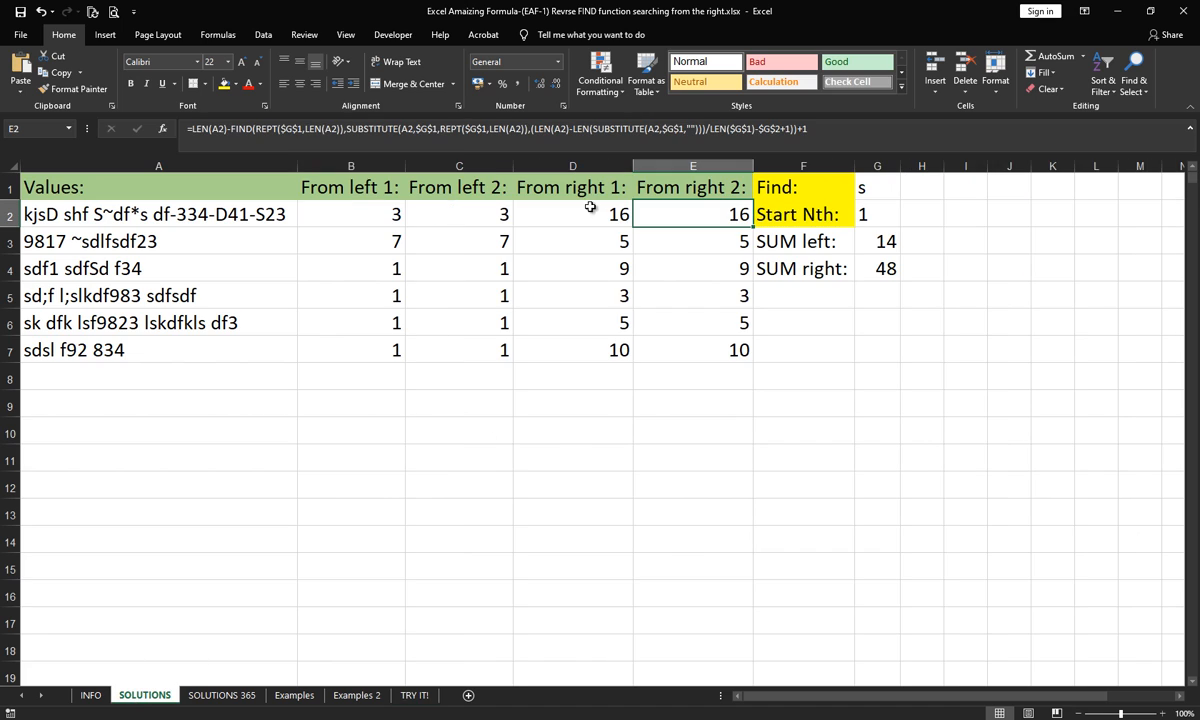
pyautogui.click(881, 242)
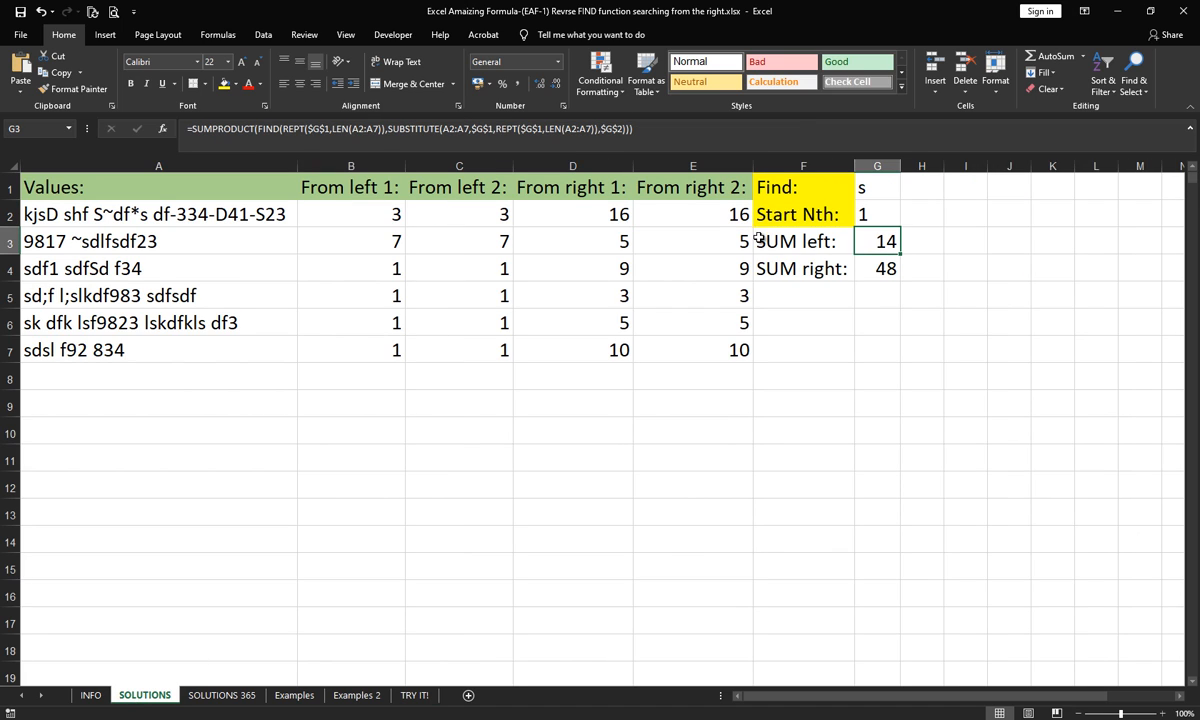
pyautogui.click(566, 129)
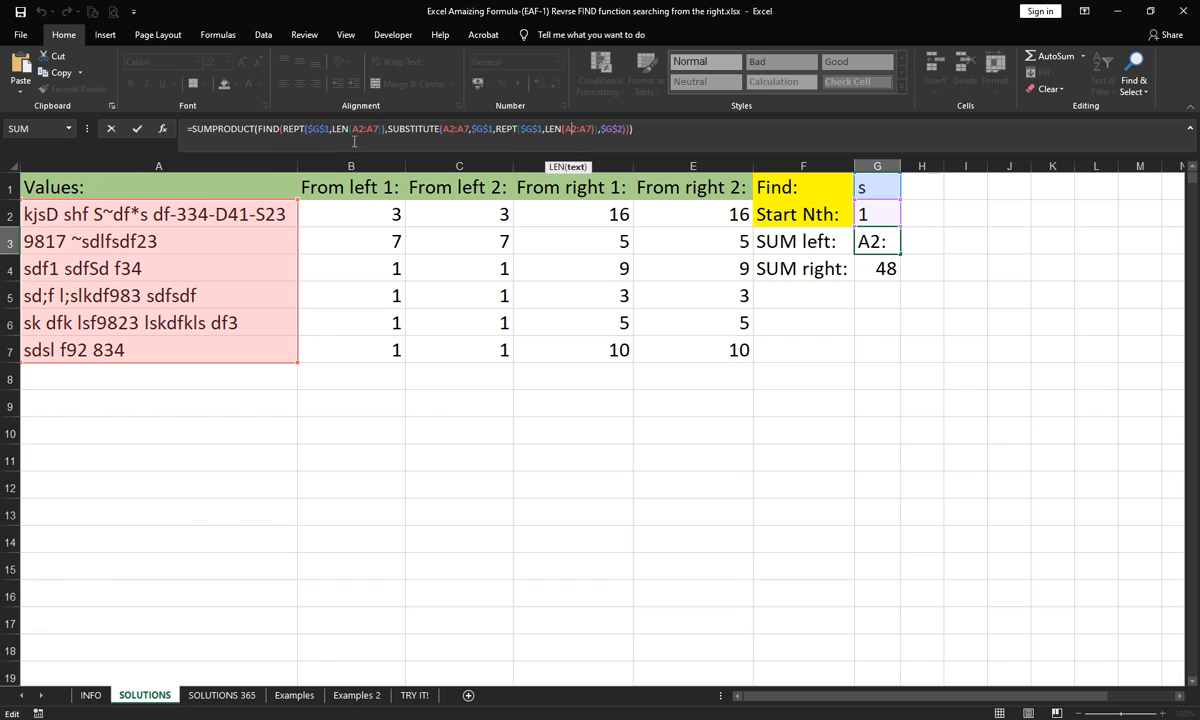
pyautogui.click(269, 128)
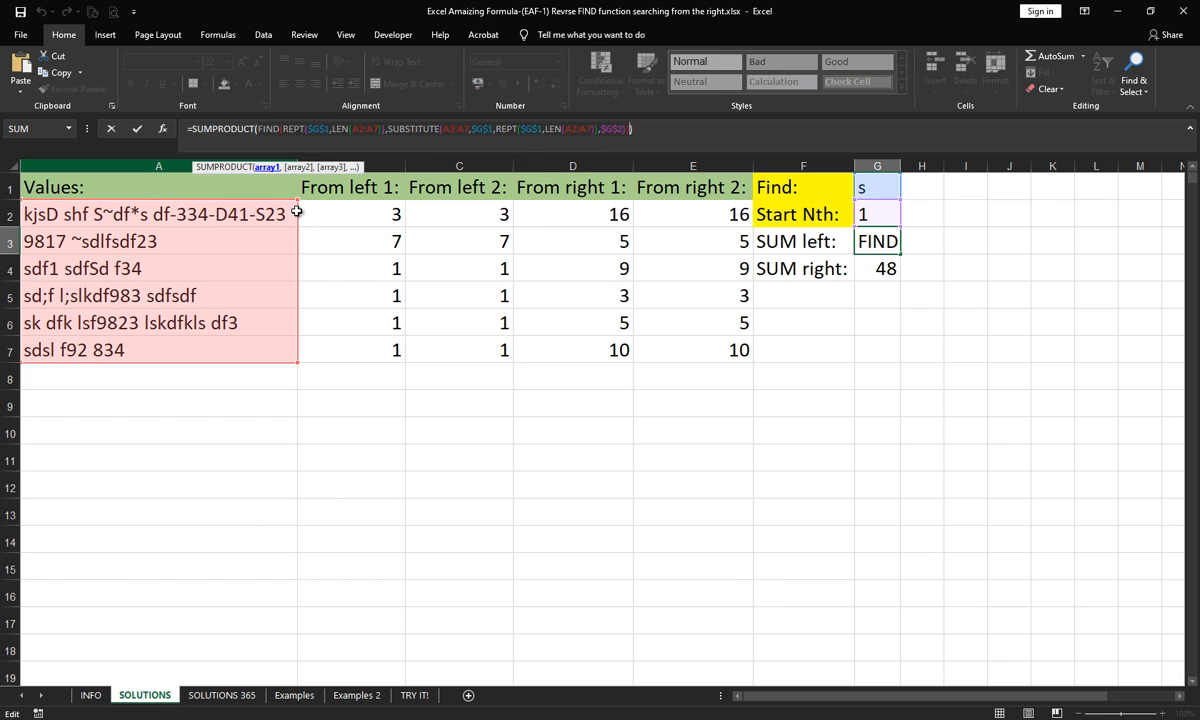
pyautogui.press('F9')
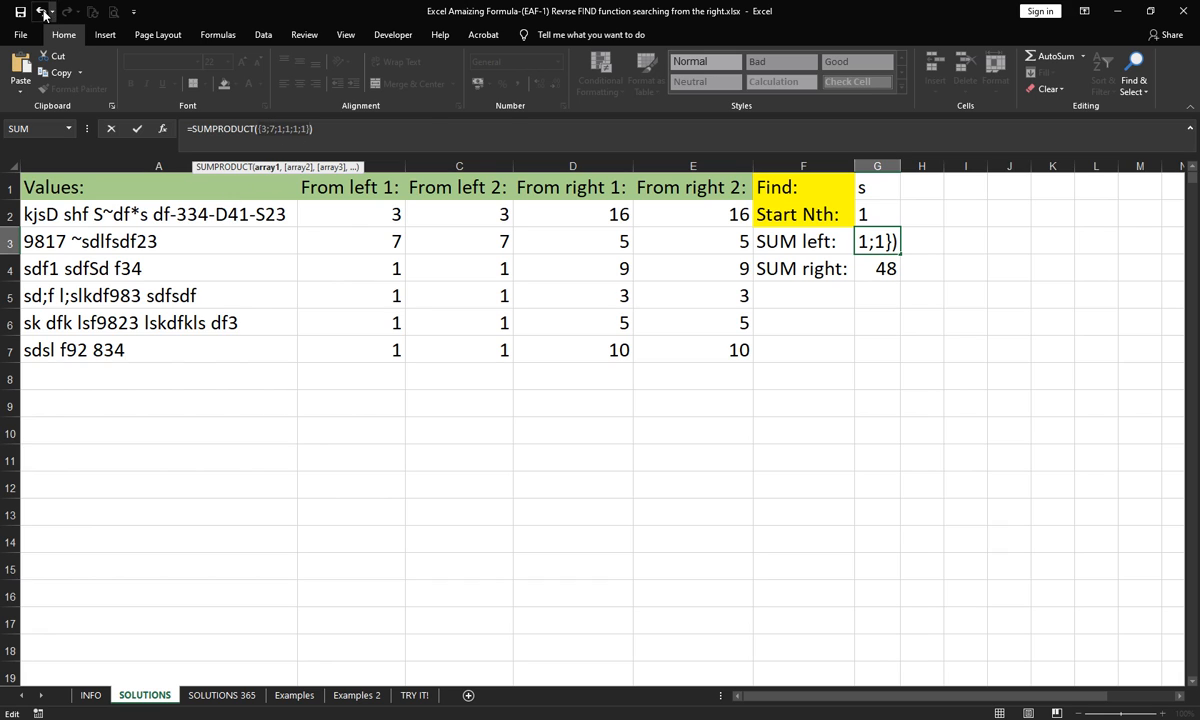
pyautogui.hotkey('ctrl', 'z')
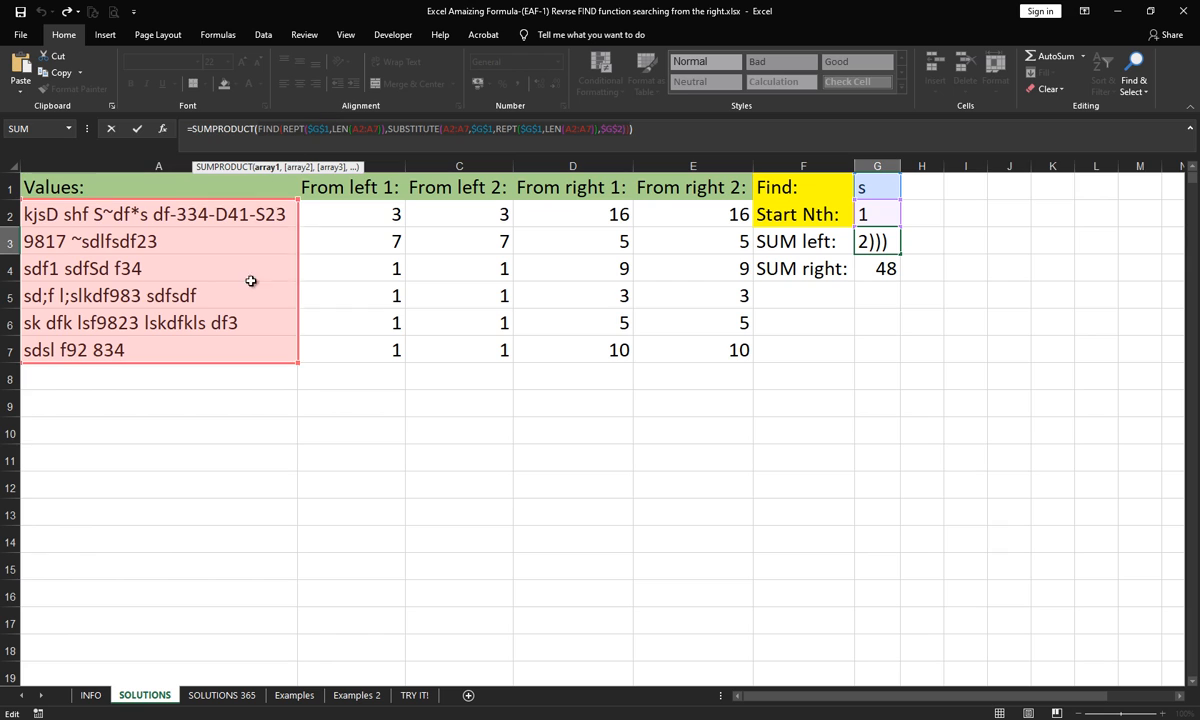
pyautogui.press('Escape')
# - Try replacing all three A2 references in the AGGREGATE formula in B2 of the SOLUTIONS sheet with the range A2:A7
pyautogui.click(348, 220)
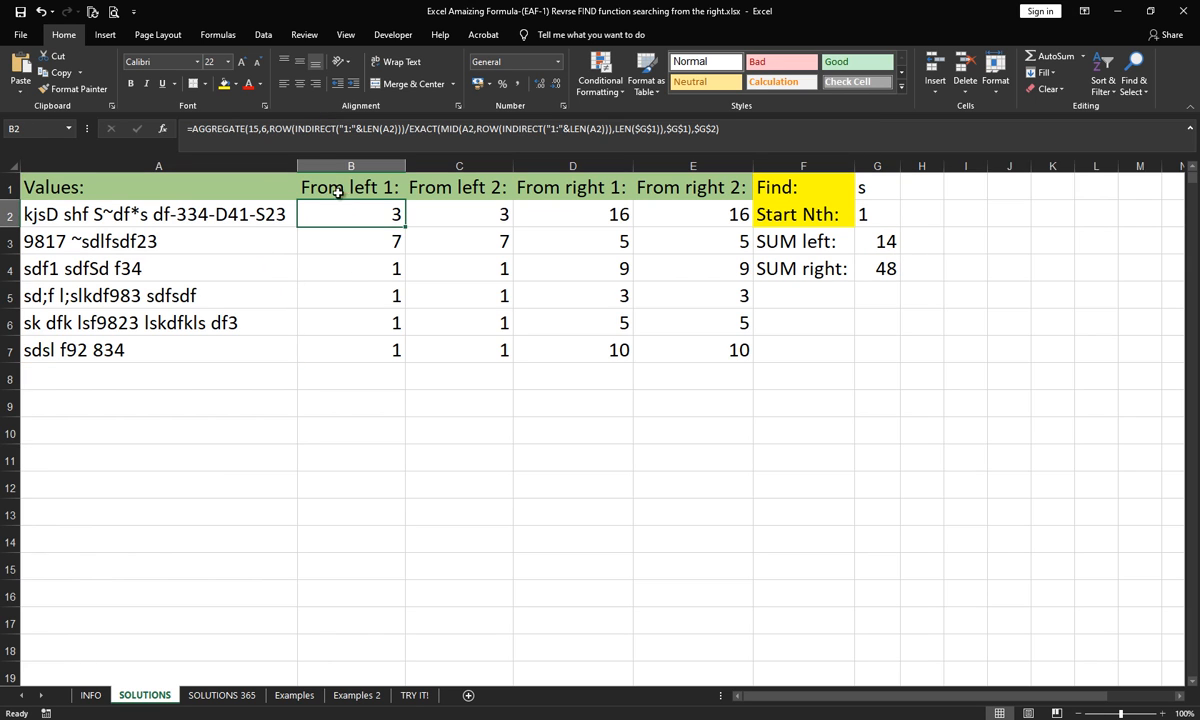
pyautogui.click(254, 130)
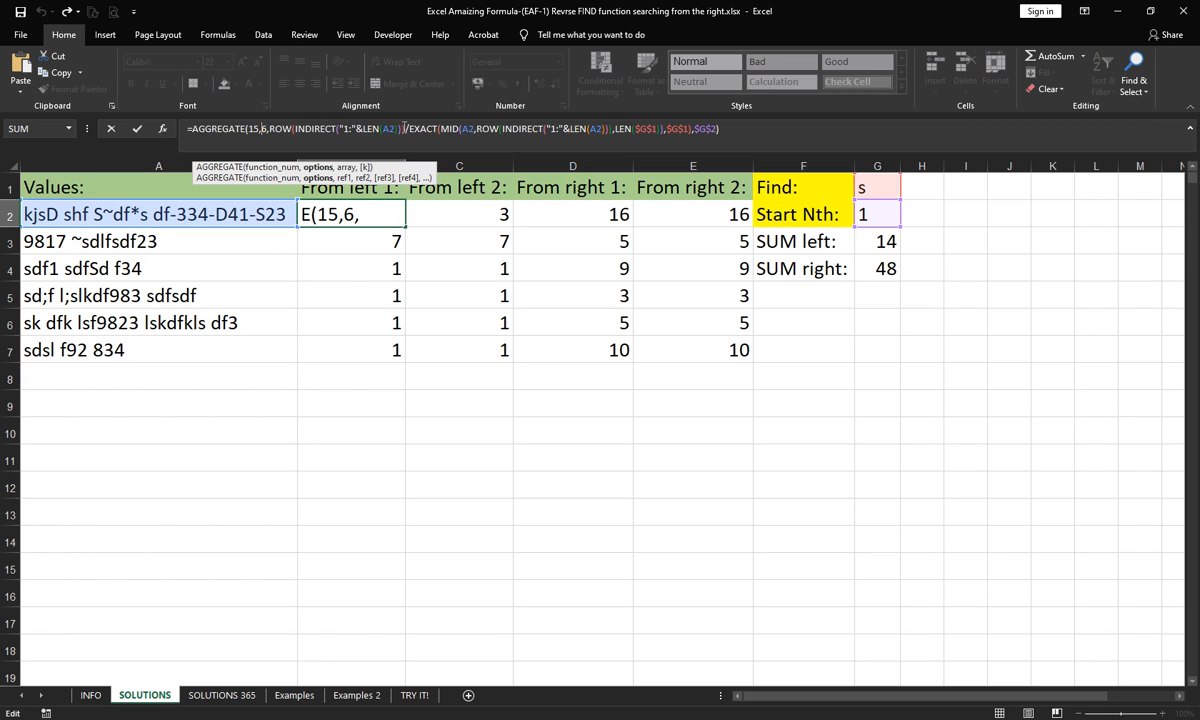
pyautogui.click(397, 128)
pyautogui.write(':A')
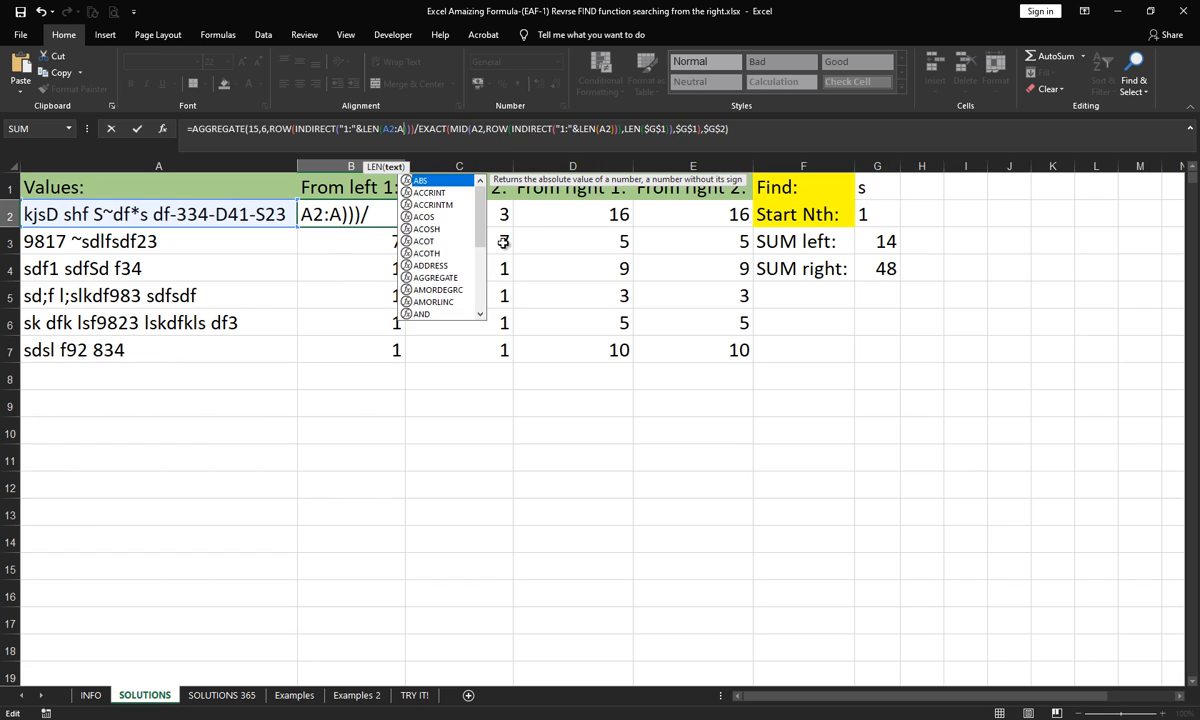
pyautogui.write('7')
pyautogui.click(489, 128)
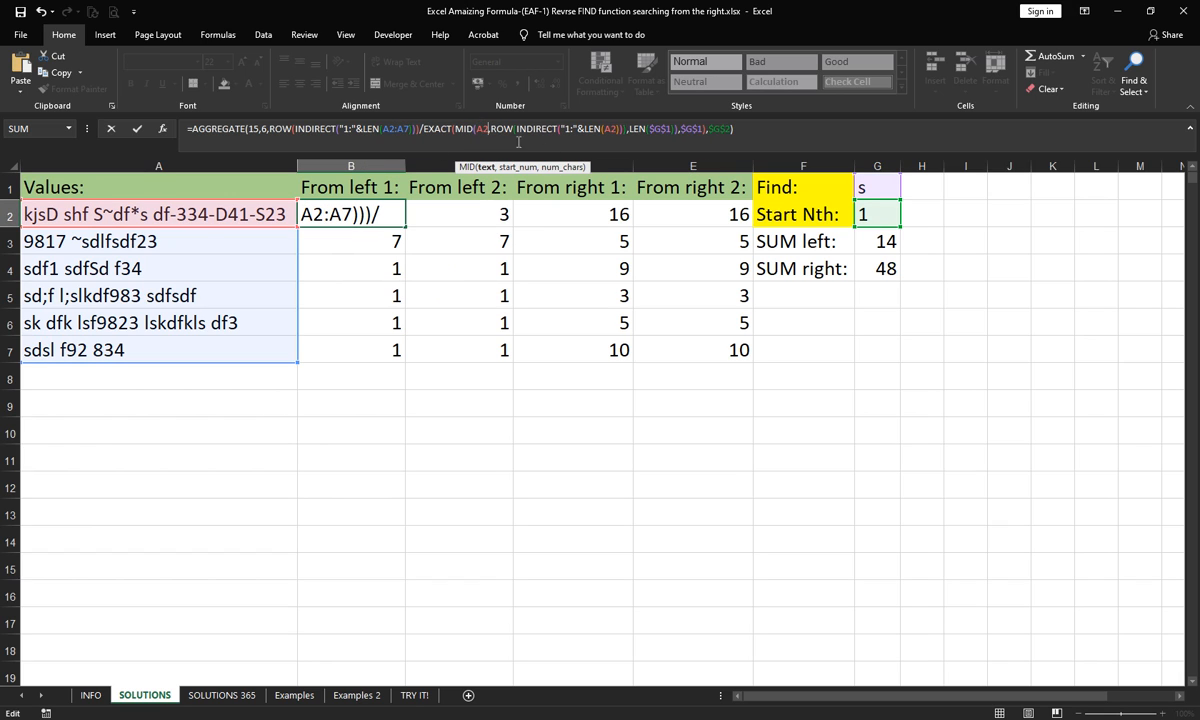
pyautogui.write(':A7')
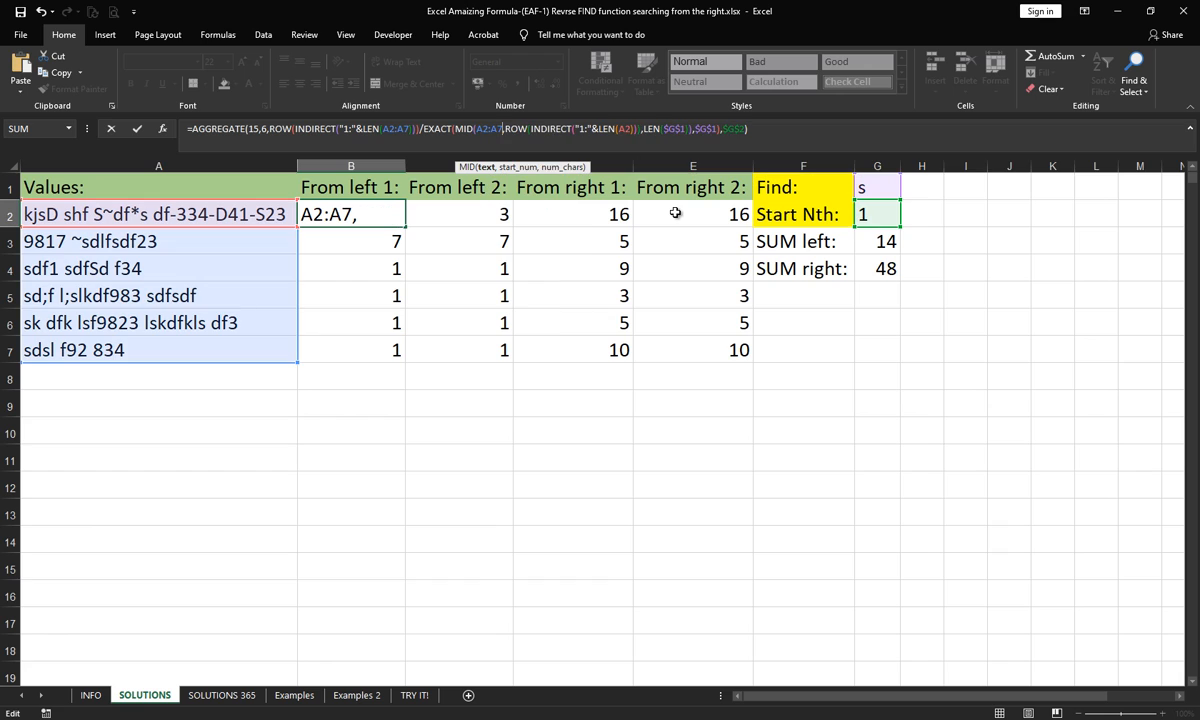
pyautogui.click(631, 128)
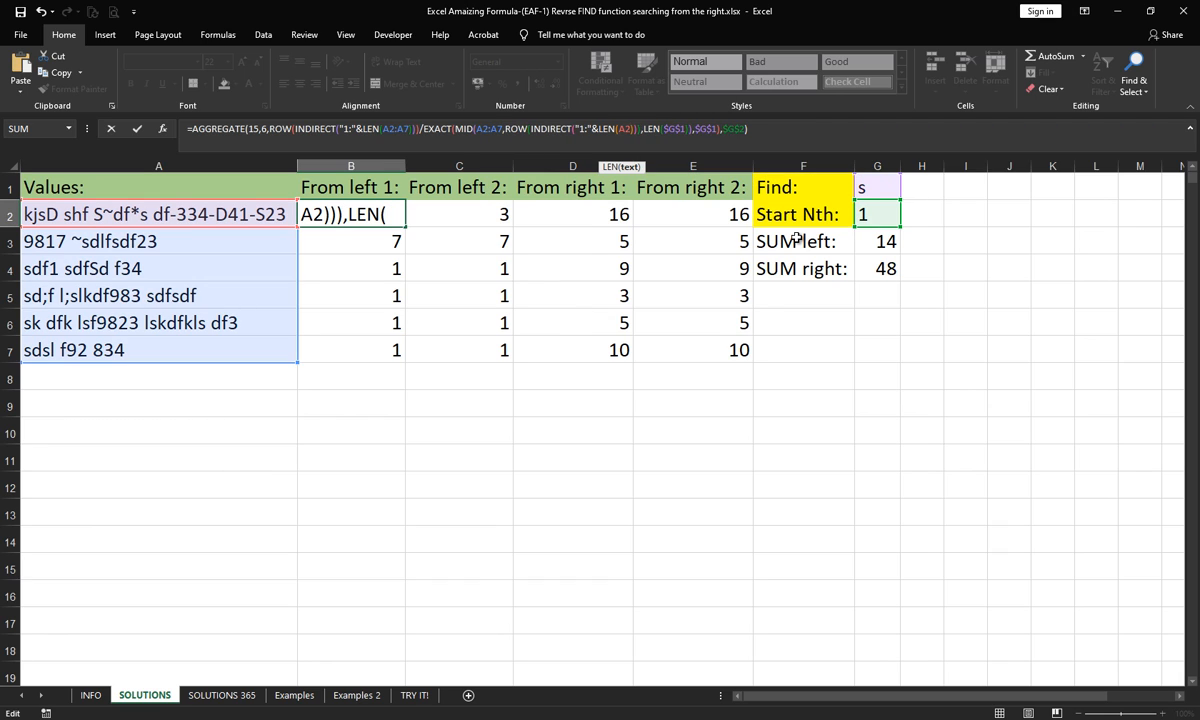
pyautogui.write(':A7')
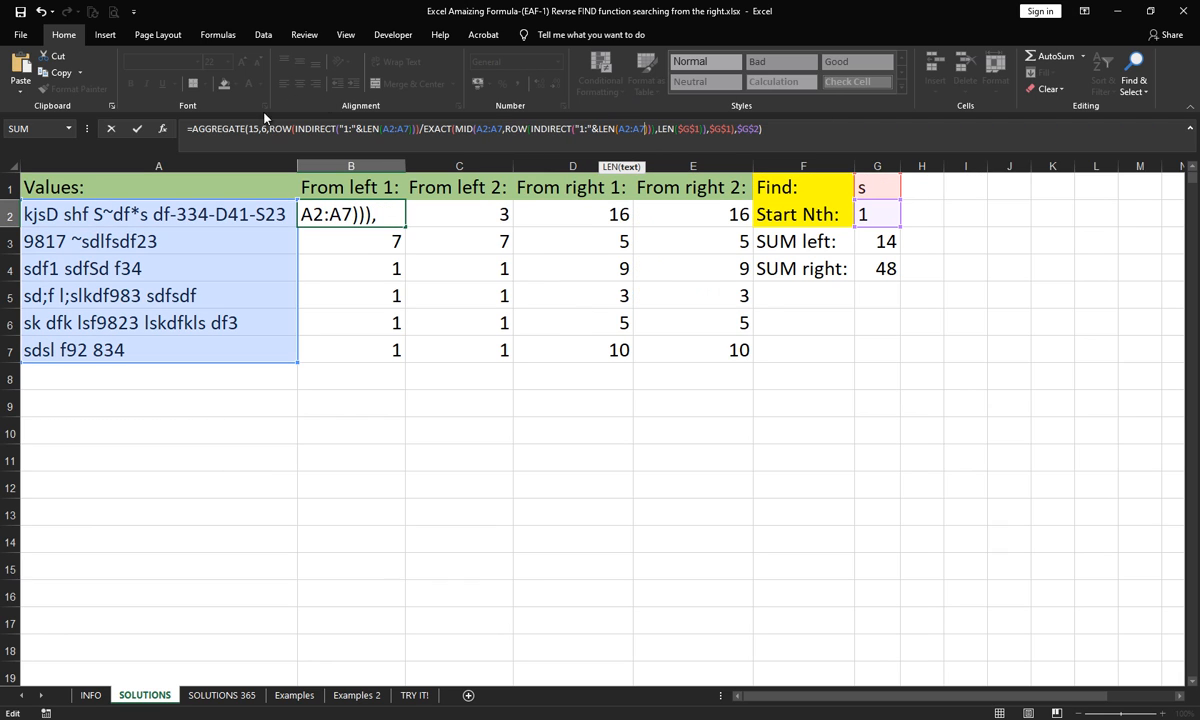
# - Wrap the AGGREGATE formula being edited in B2 in a SUMPRODUCT function, including its closing parenthesis
pyautogui.click(188, 128)
pyautogui.write('SU')
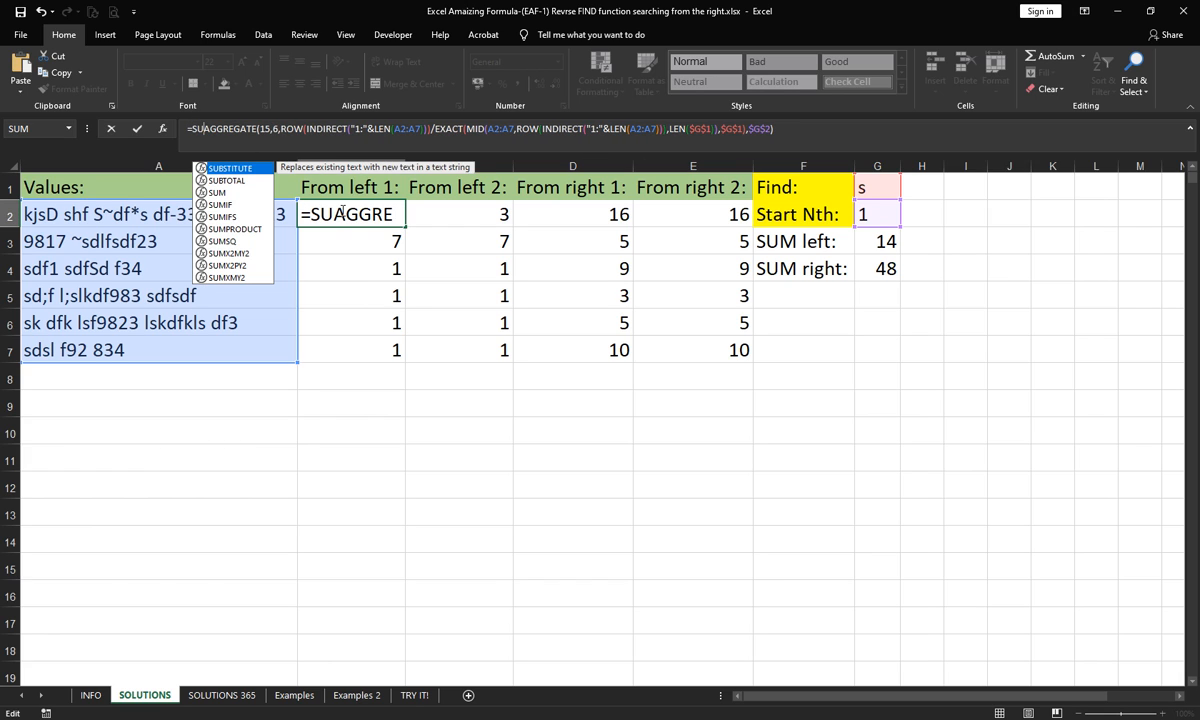
pyautogui.press('Down')
pyautogui.press('Down')
pyautogui.press('Down')
pyautogui.press('Down')
pyautogui.press('Down')
pyautogui.press('Tab')
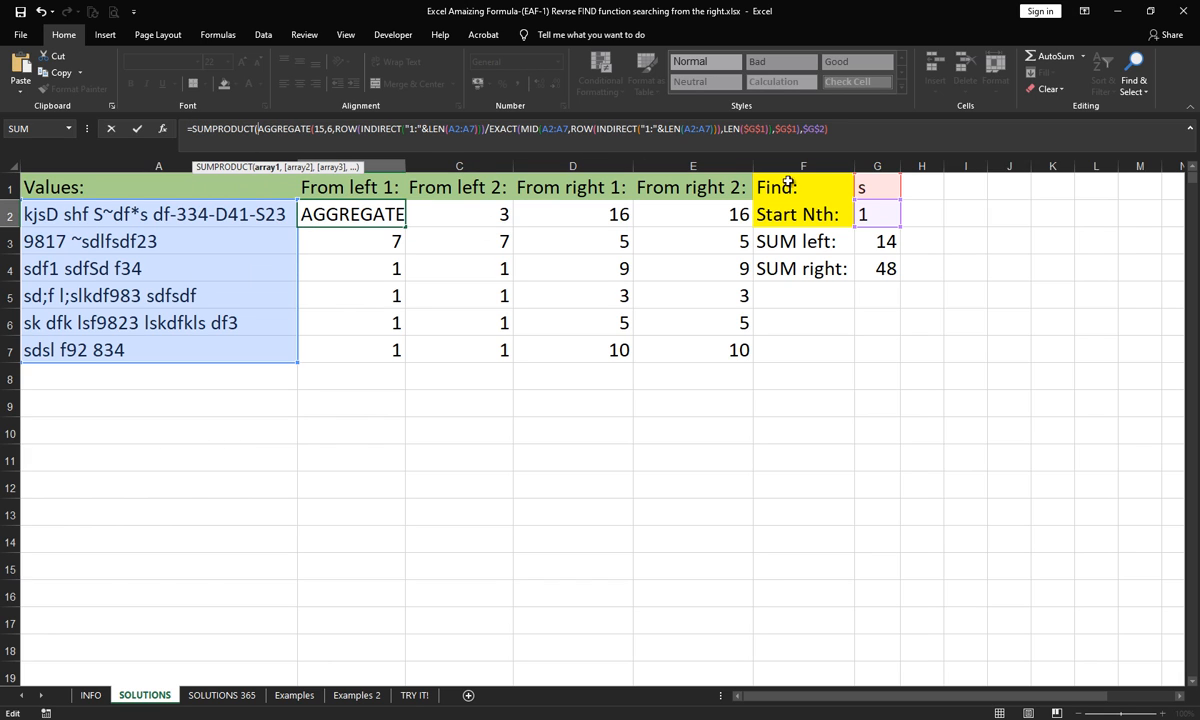
pyautogui.click(857, 143)
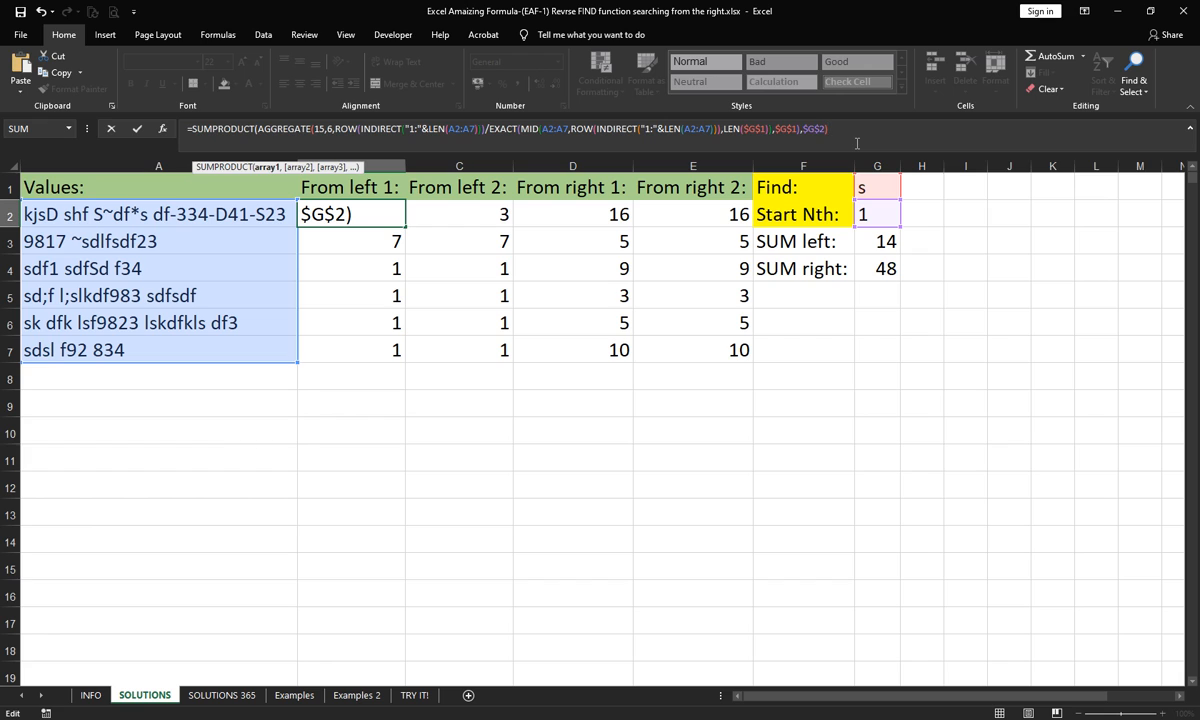
pyautogui.write(')')
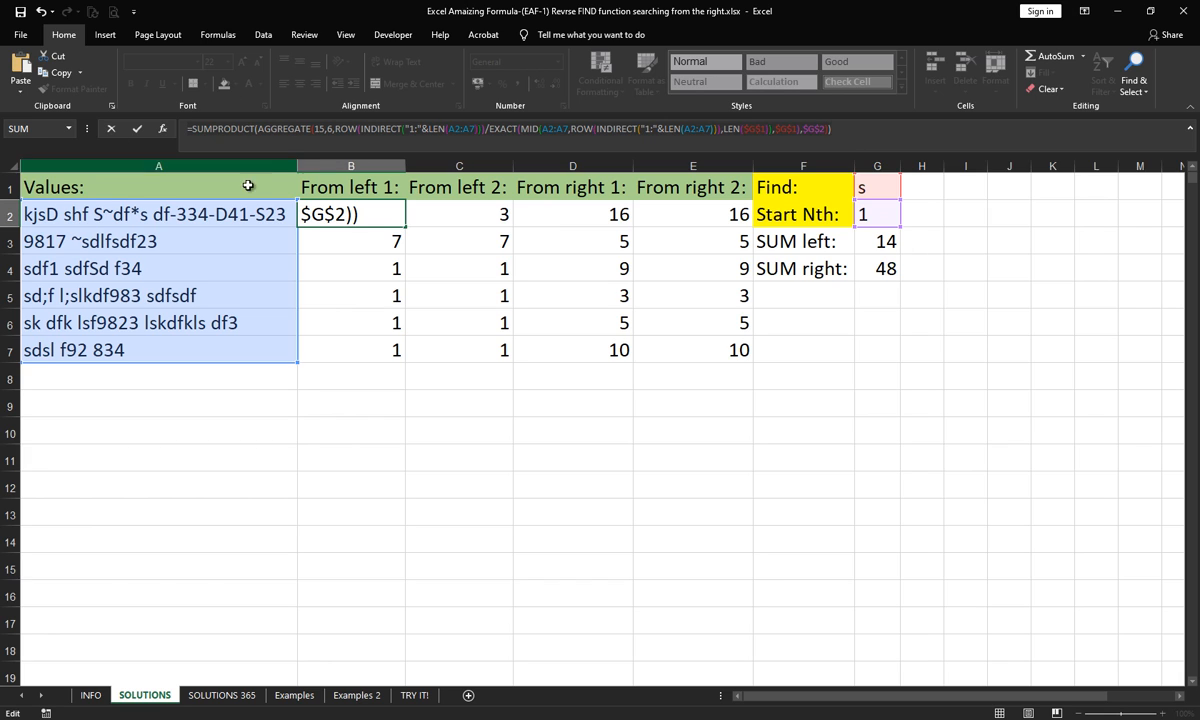
# - Evaluate the complete SUMPRODUCT formula in B2, then undo the evaluation and discard the whole formula edit
pyautogui.press('F9')
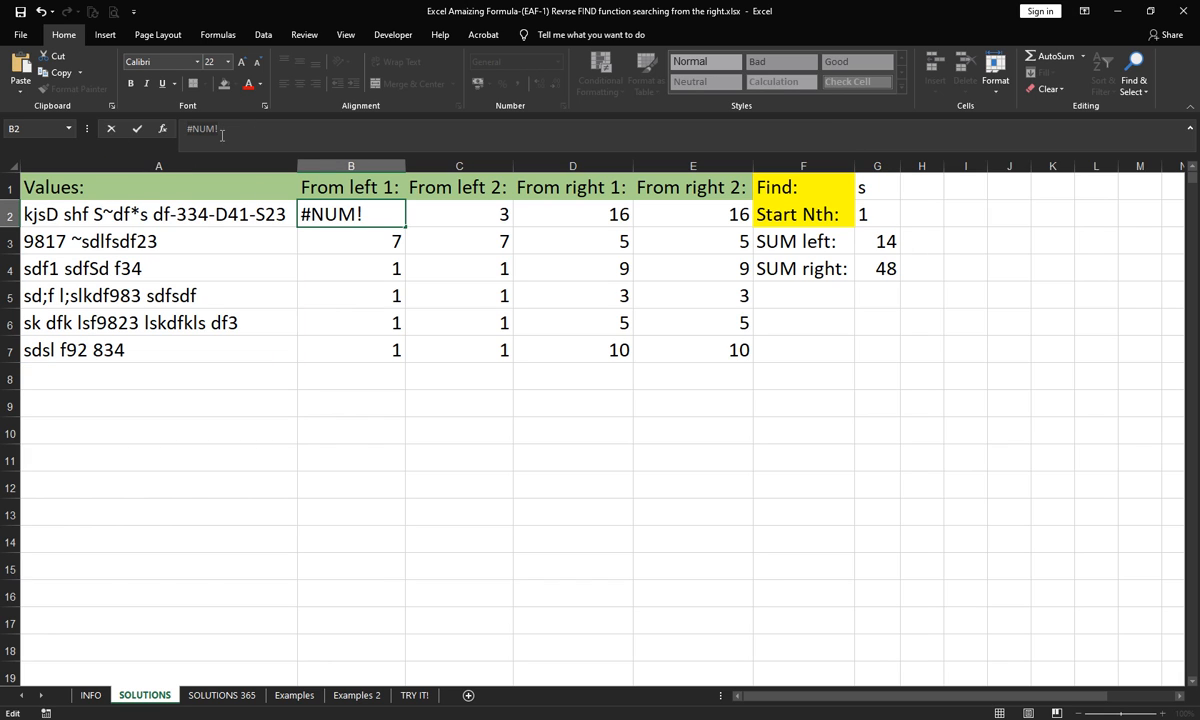
pyautogui.click(38, 13)
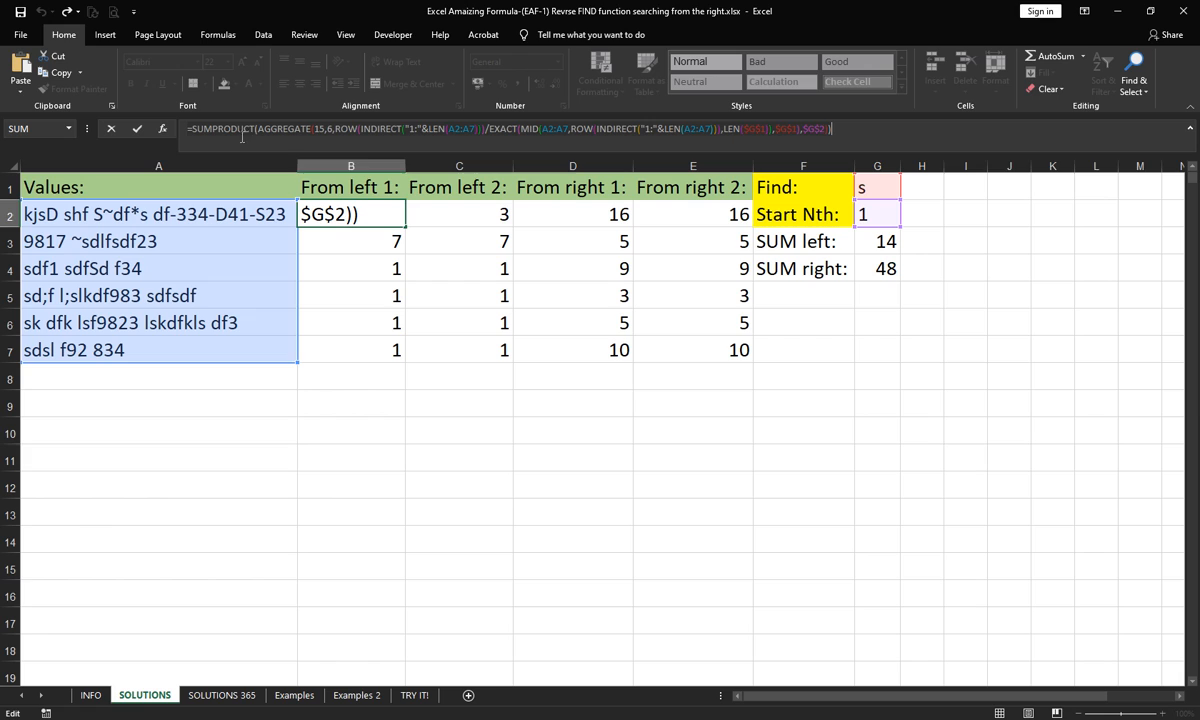
pyautogui.click(407, 131)
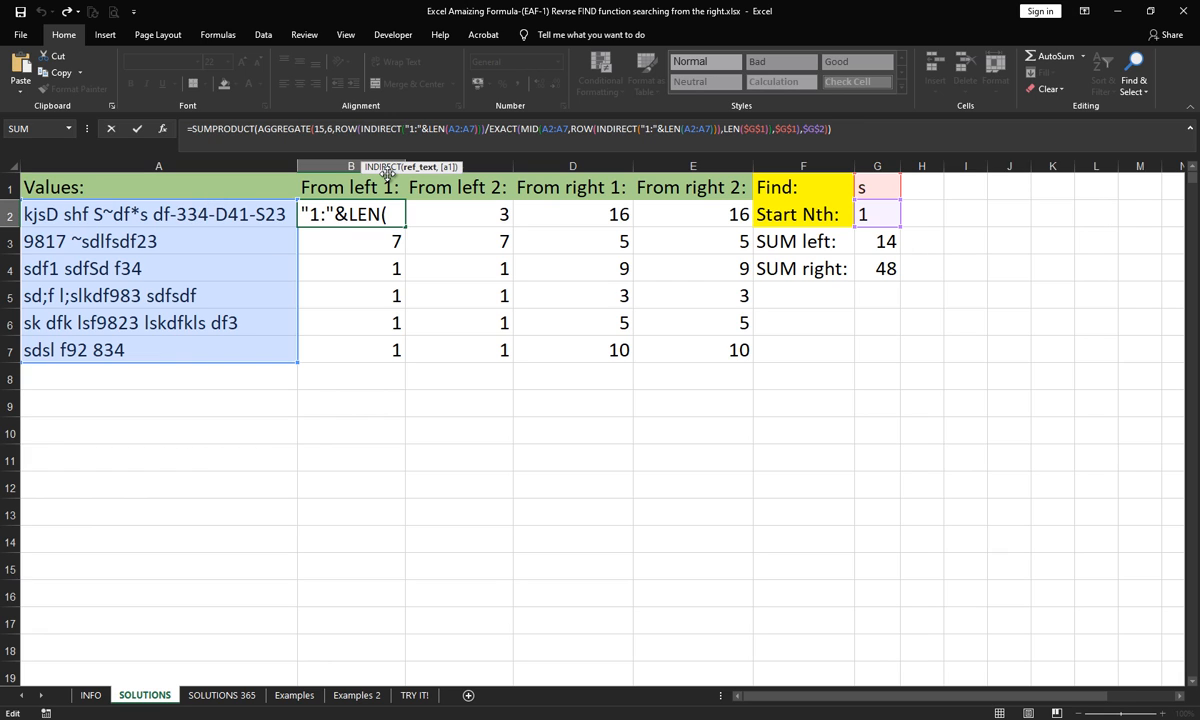
pyautogui.press('Escape')
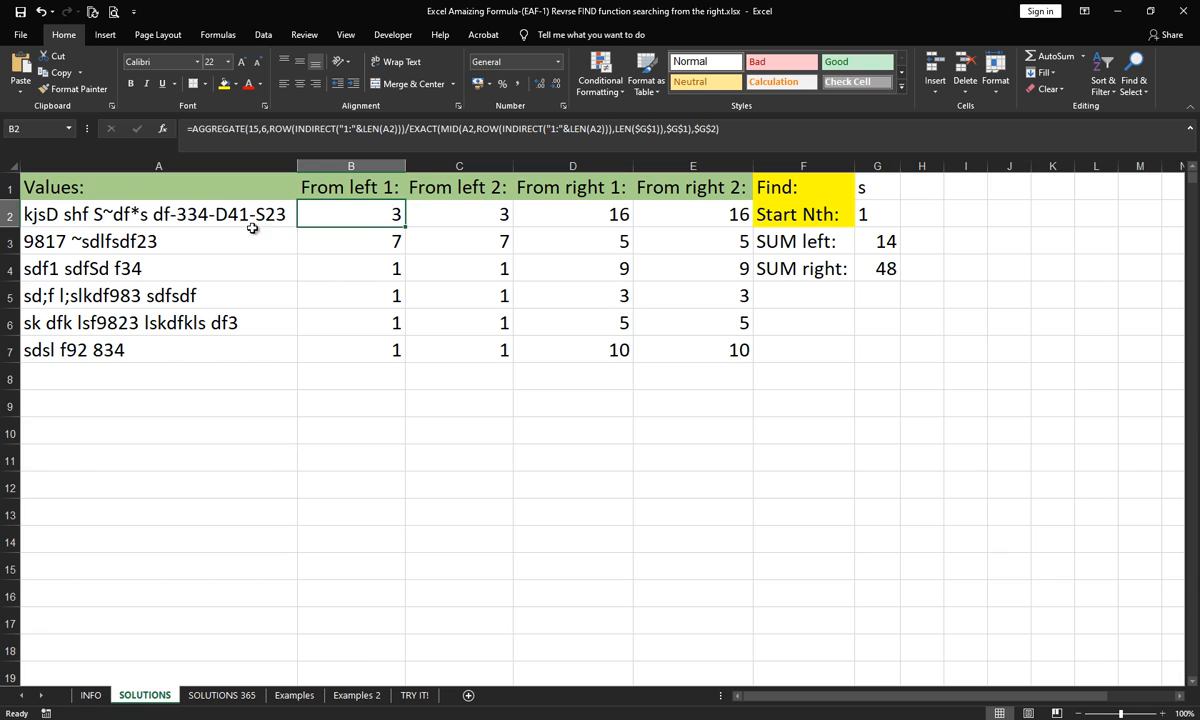
pyautogui.click(158, 179)
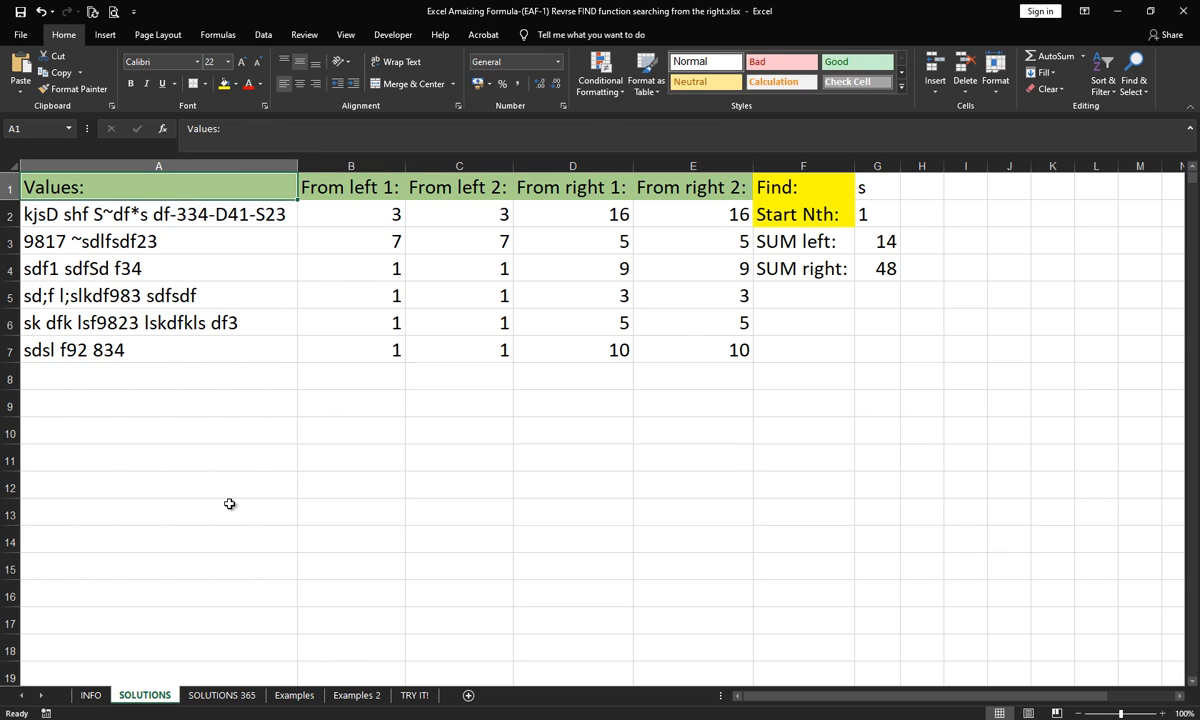
# - On the Examples sheet, examine the LEFT formula in B2 and the source text in A2
pyautogui.click(294, 695)
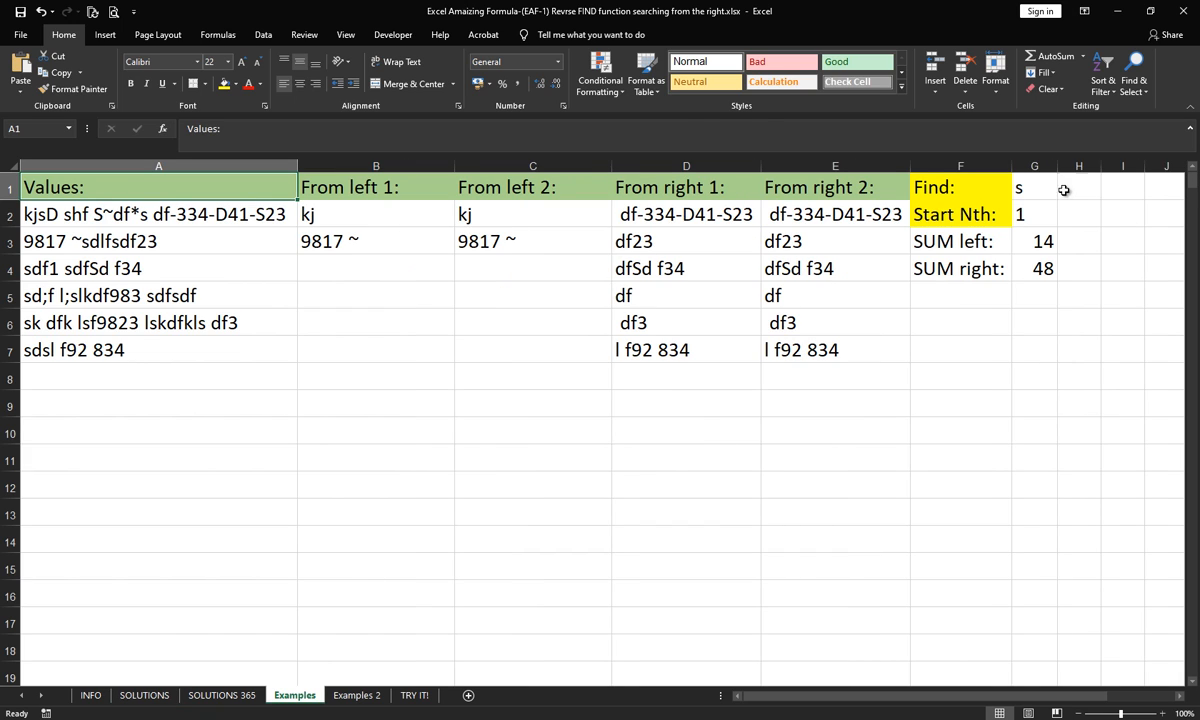
pyautogui.click(363, 212)
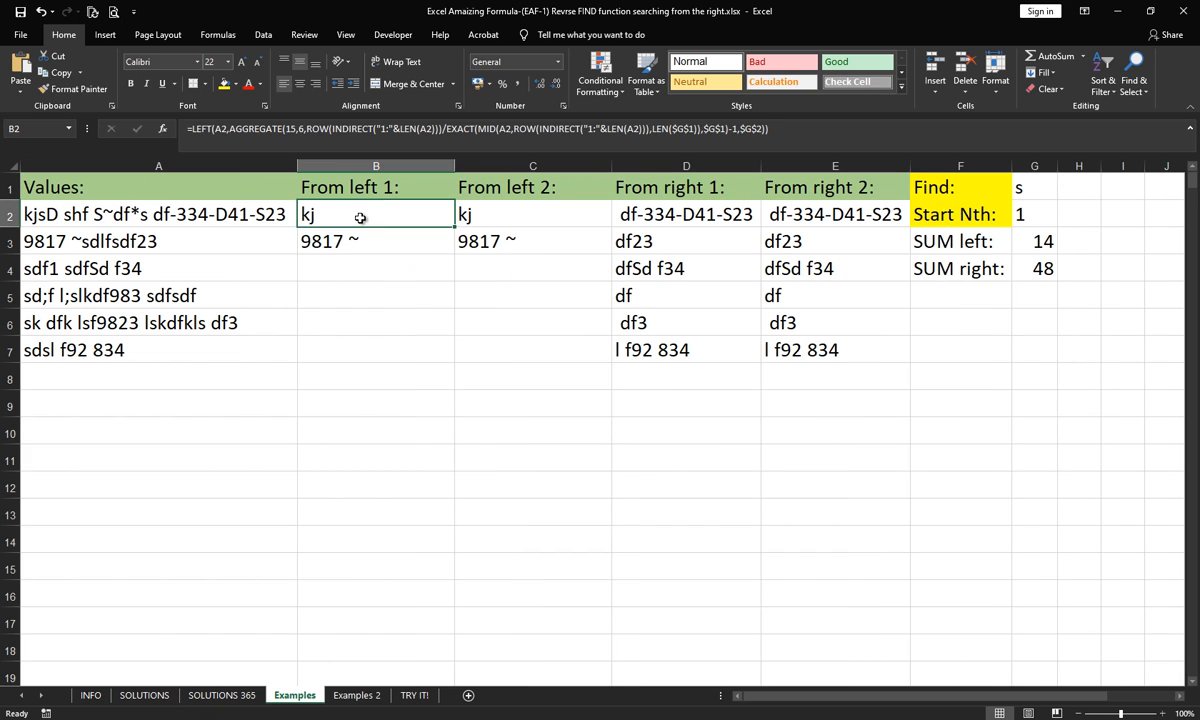
pyautogui.click(100, 214)
# - Set the Find character in G1 to a space and Start Nth in G2 to 2, and compare the extractions with A2
pyautogui.click(1025, 192)
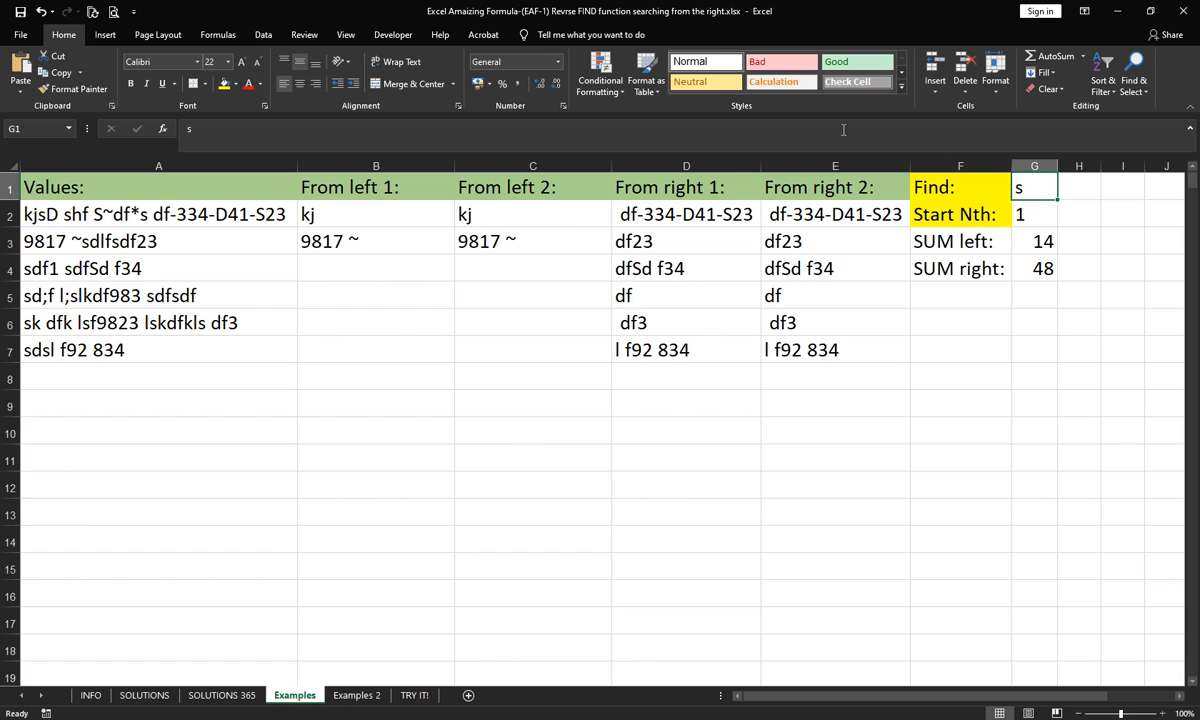
pyautogui.click(783, 130)
pyautogui.press('BackSpace')
pyautogui.press('Return')
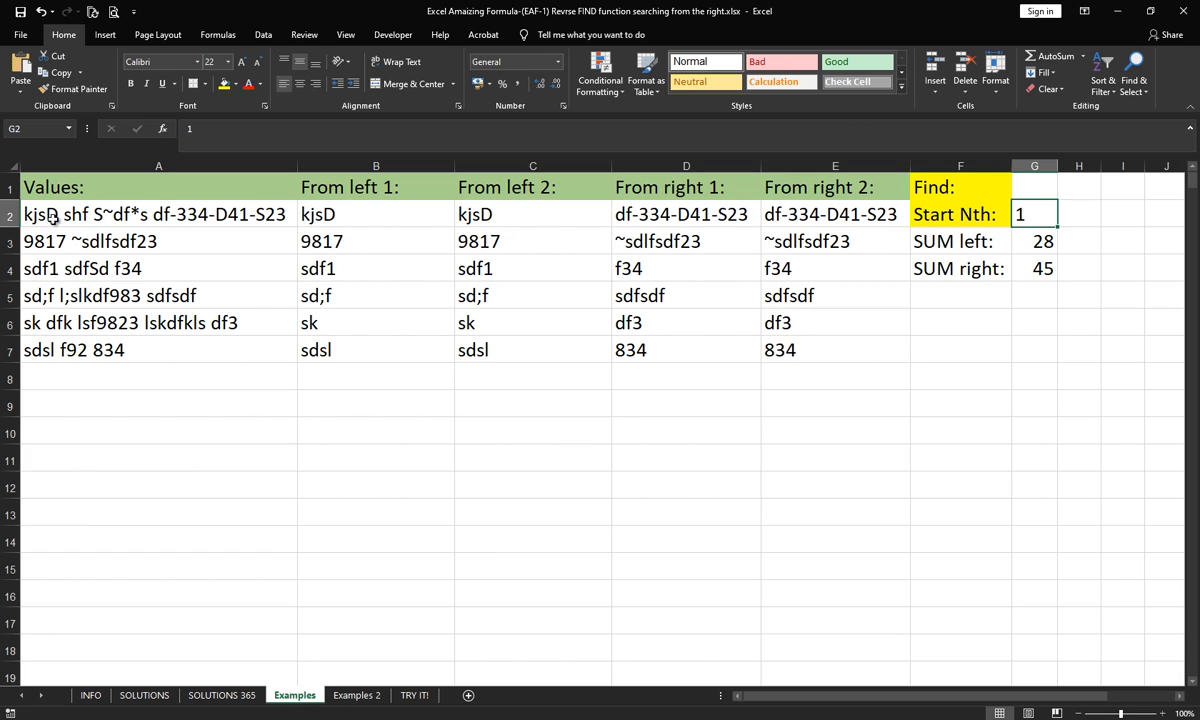
pyautogui.write('2')
pyautogui.press('Return')
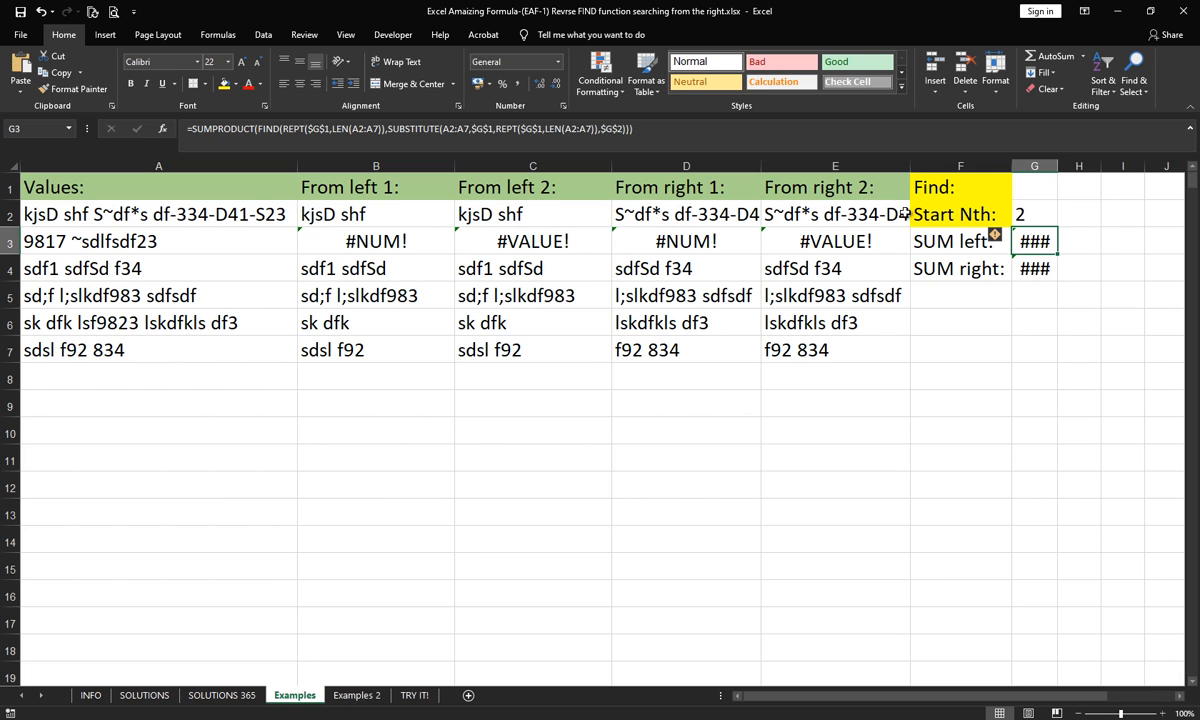
pyautogui.click(93, 211)
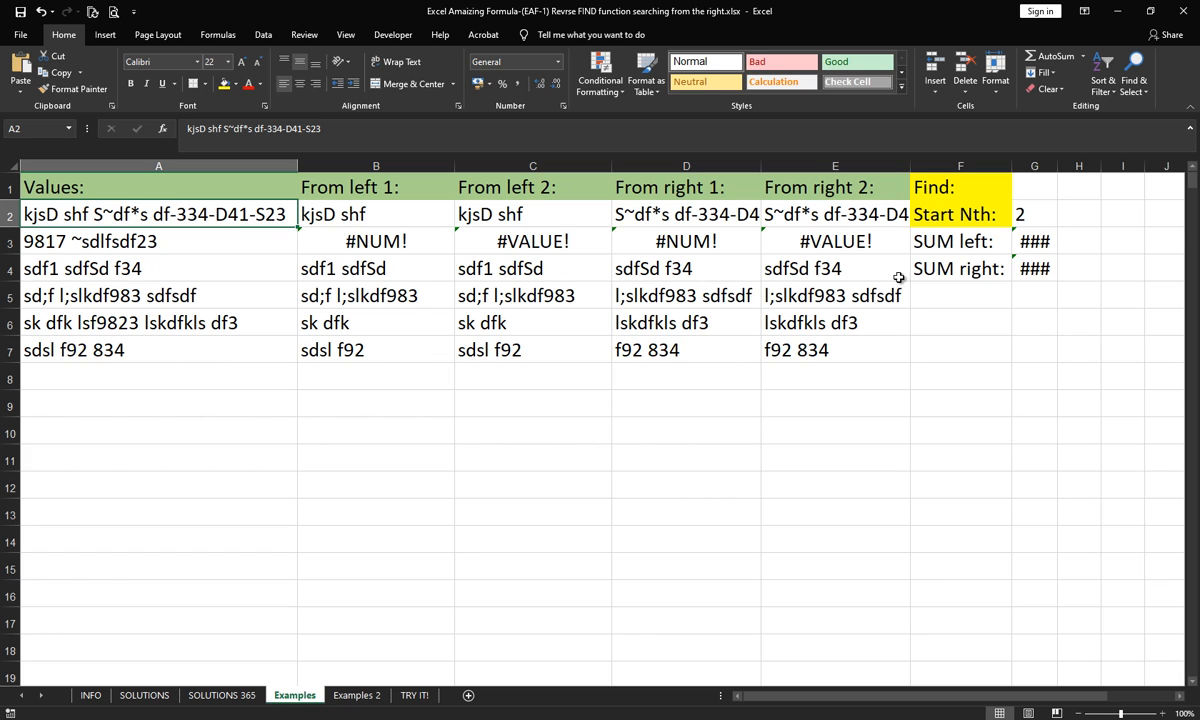
# - On the Examples 2 sheet, enlarge the view to 89% and examine the file path in A2 and the RIGHT formula in E2
pyautogui.click(355, 696)
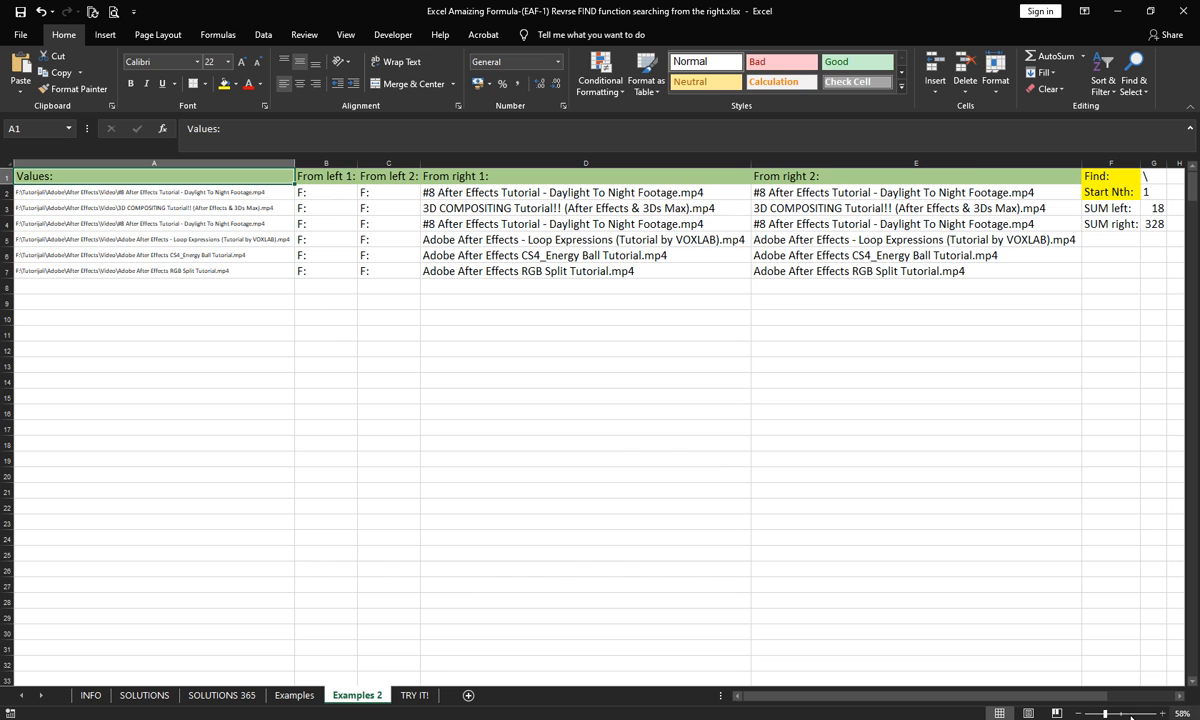
pyautogui.moveTo(1106, 713); pyautogui.dragTo(1116, 713)
pyautogui.moveTo(823, 698); pyautogui.dragTo(815, 699)
pyautogui.click(328, 204)
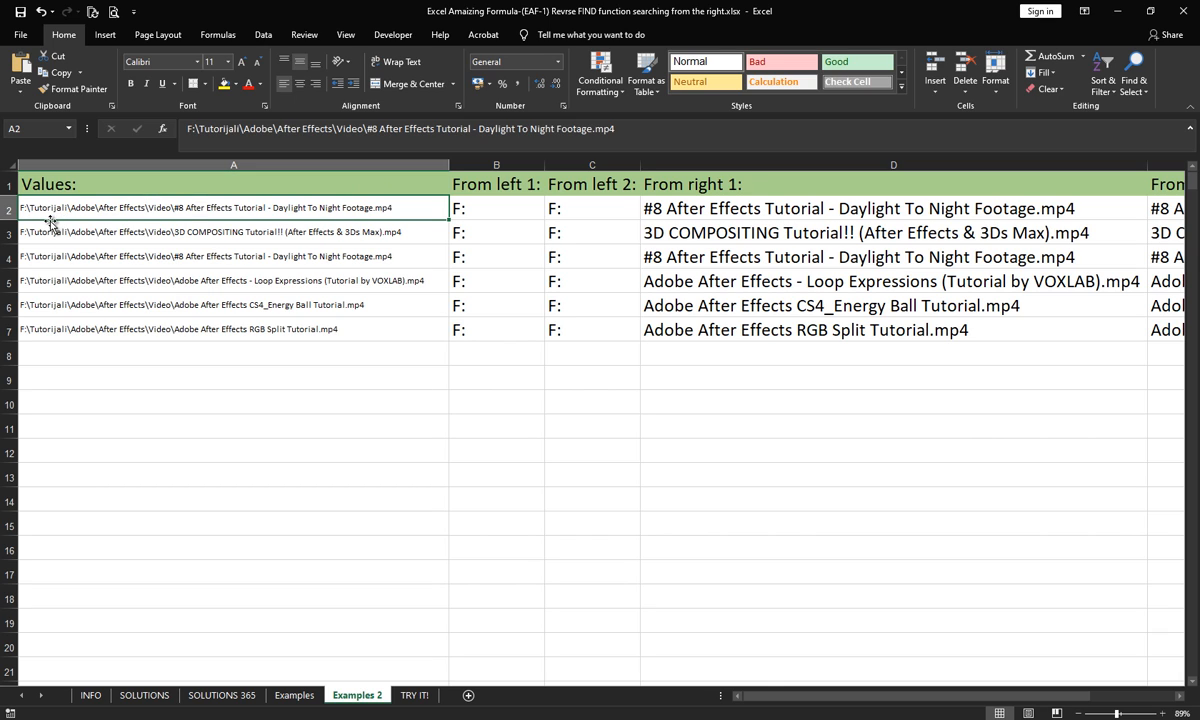
pyautogui.moveTo(804, 698); pyautogui.dragTo(858, 712)
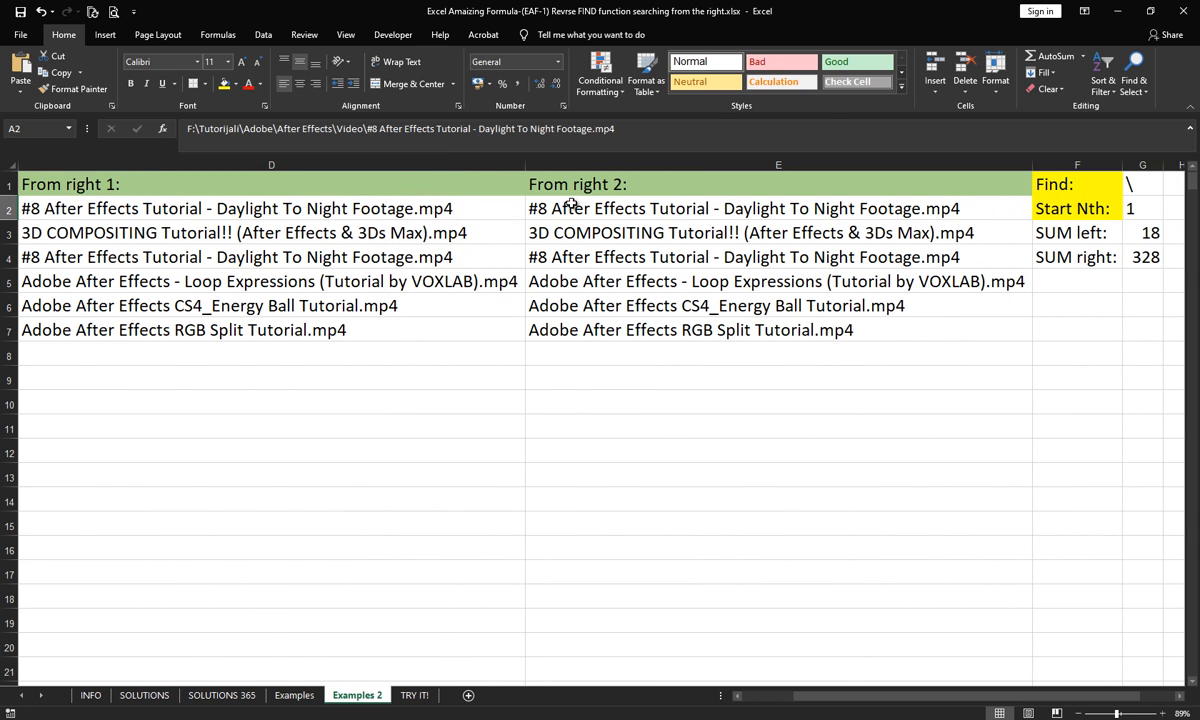
pyautogui.click(555, 209)
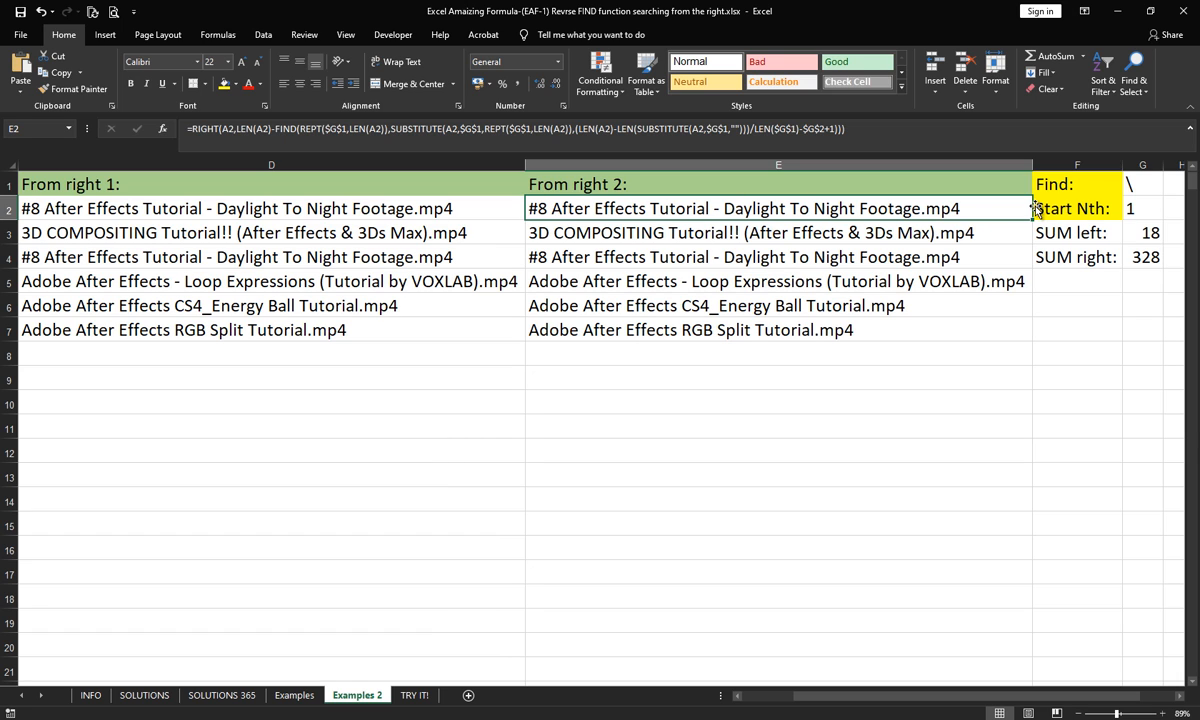
# - Set Start Nth in G2 of the Examples 2 sheet to 2 and check the extracted path segments
pyautogui.doubleClick(1130, 210)
pyautogui.press('BackSpace')
pyautogui.write('2')
pyautogui.press('Return')
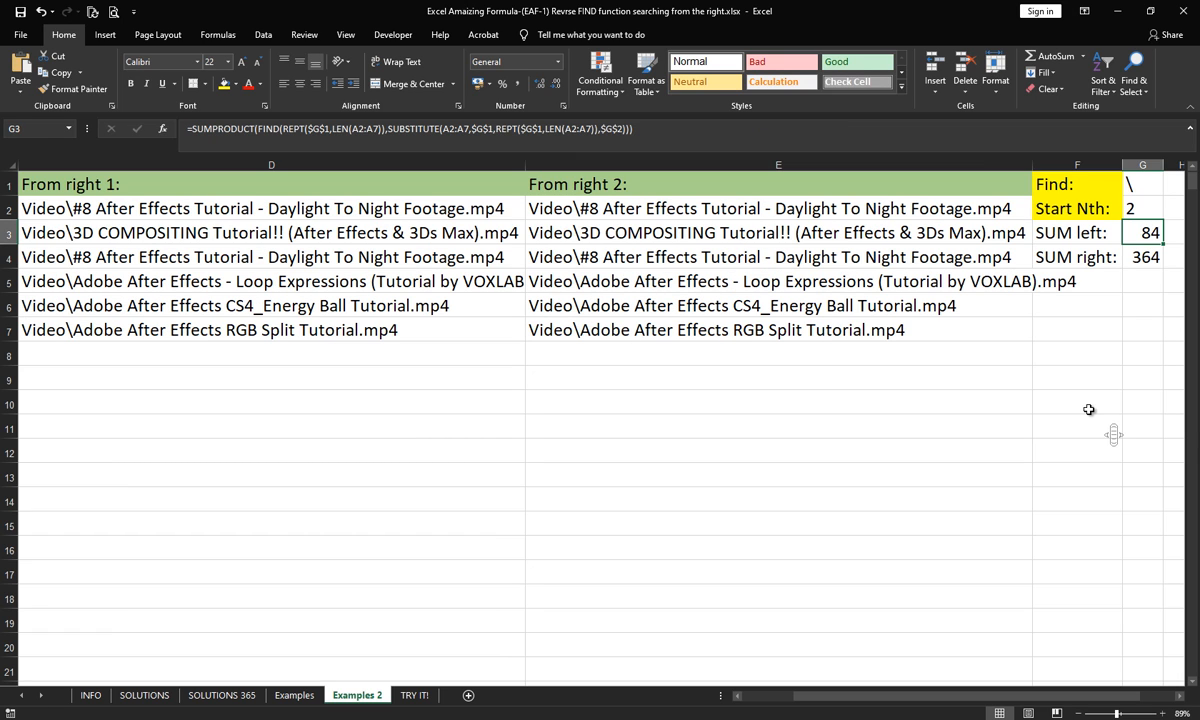
pyautogui.moveTo(828, 698)
pyautogui.mouseDown()
pyautogui.moveTo(778, 698)
pyautogui.moveTo(810, 698)
pyautogui.mouseUp()
# - Set Start Nth in G2 to 3 and compare the left and right extractions with the original file paths
pyautogui.moveTo(896, 702); pyautogui.dragTo(930, 700)
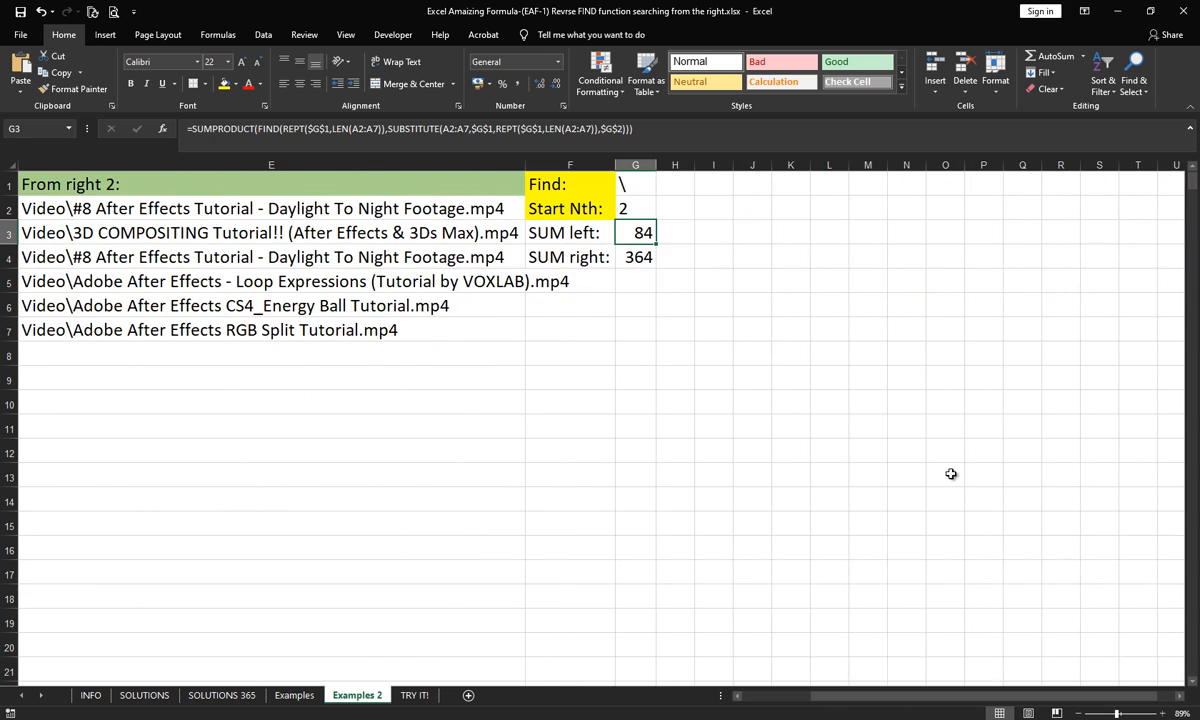
pyautogui.click(633, 207)
pyautogui.write('3')
pyautogui.press('Return')
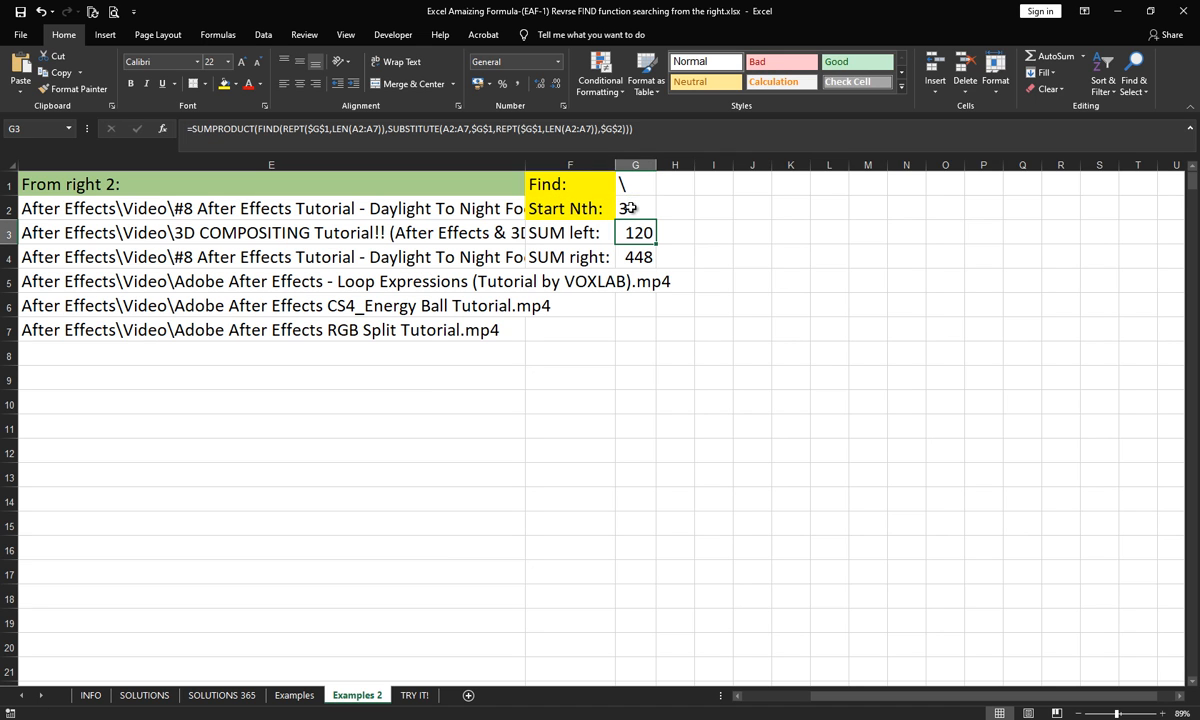
pyautogui.moveTo(838, 698); pyautogui.dragTo(806, 698)
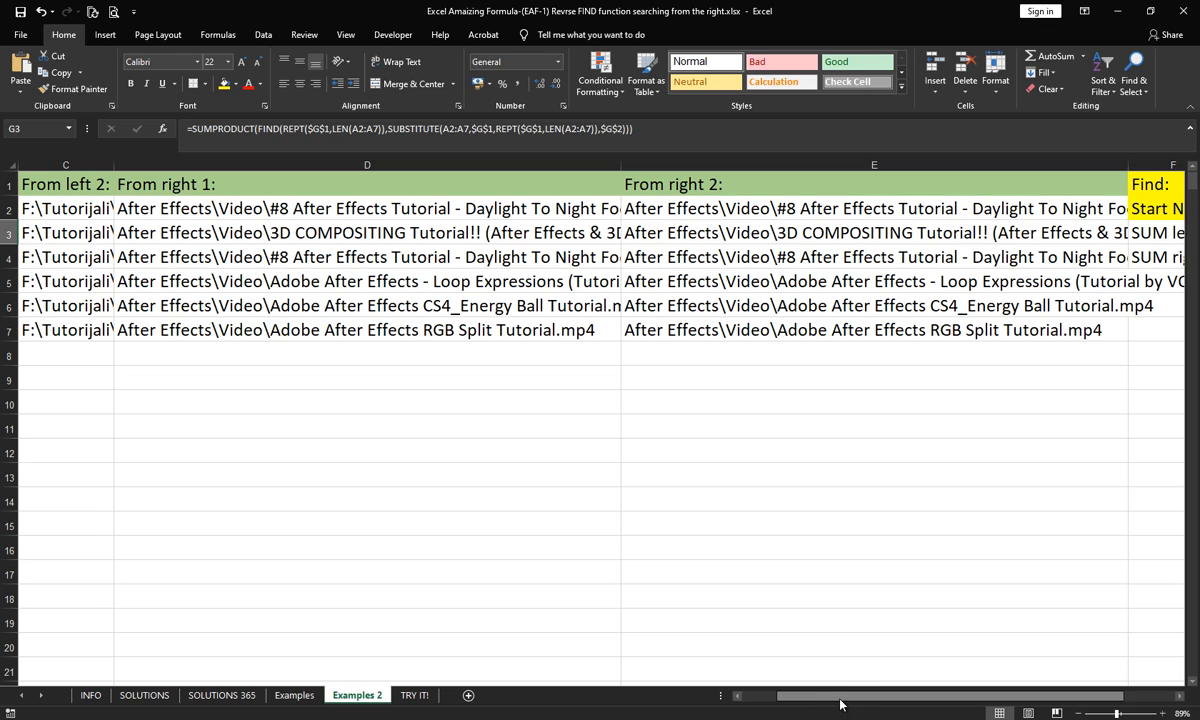
pyautogui.moveTo(840, 698); pyautogui.dragTo(792, 699)
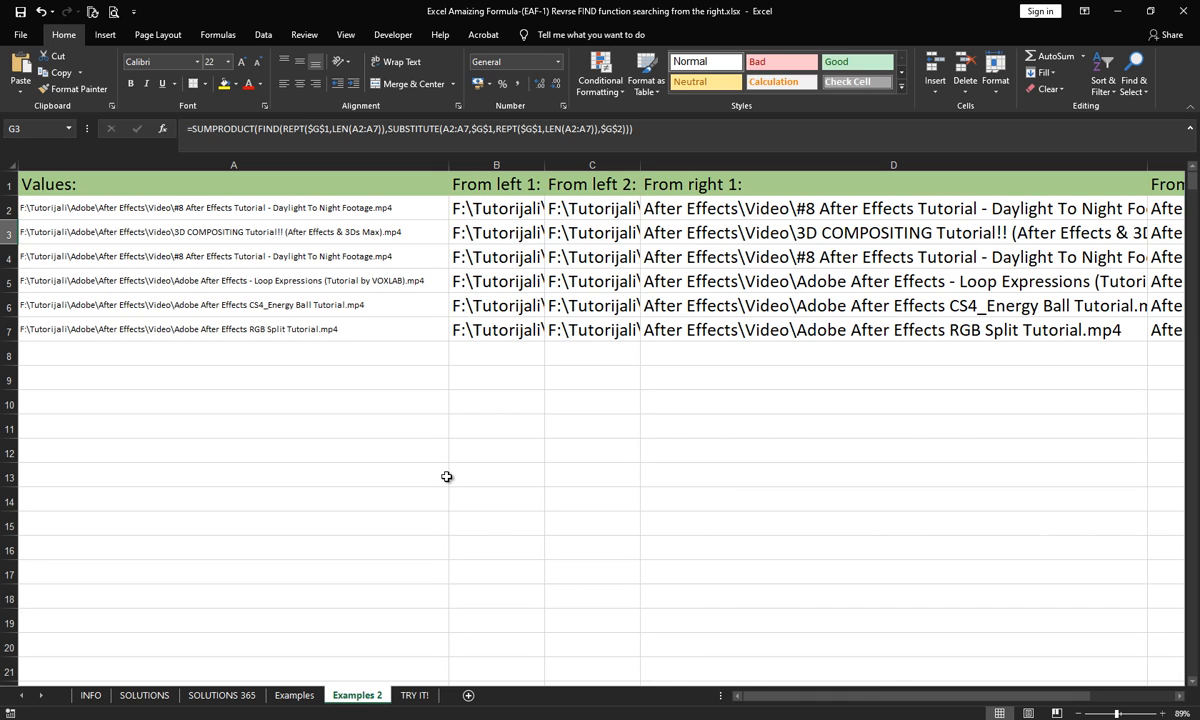